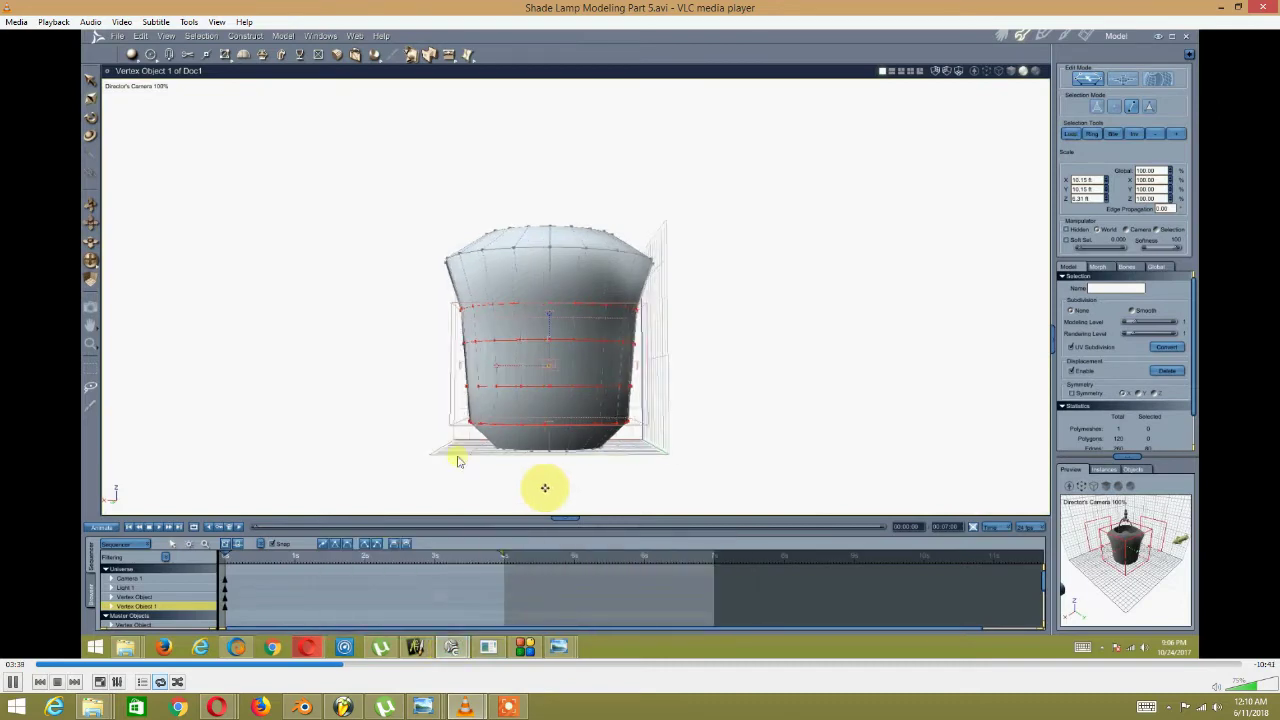
click(99, 681)
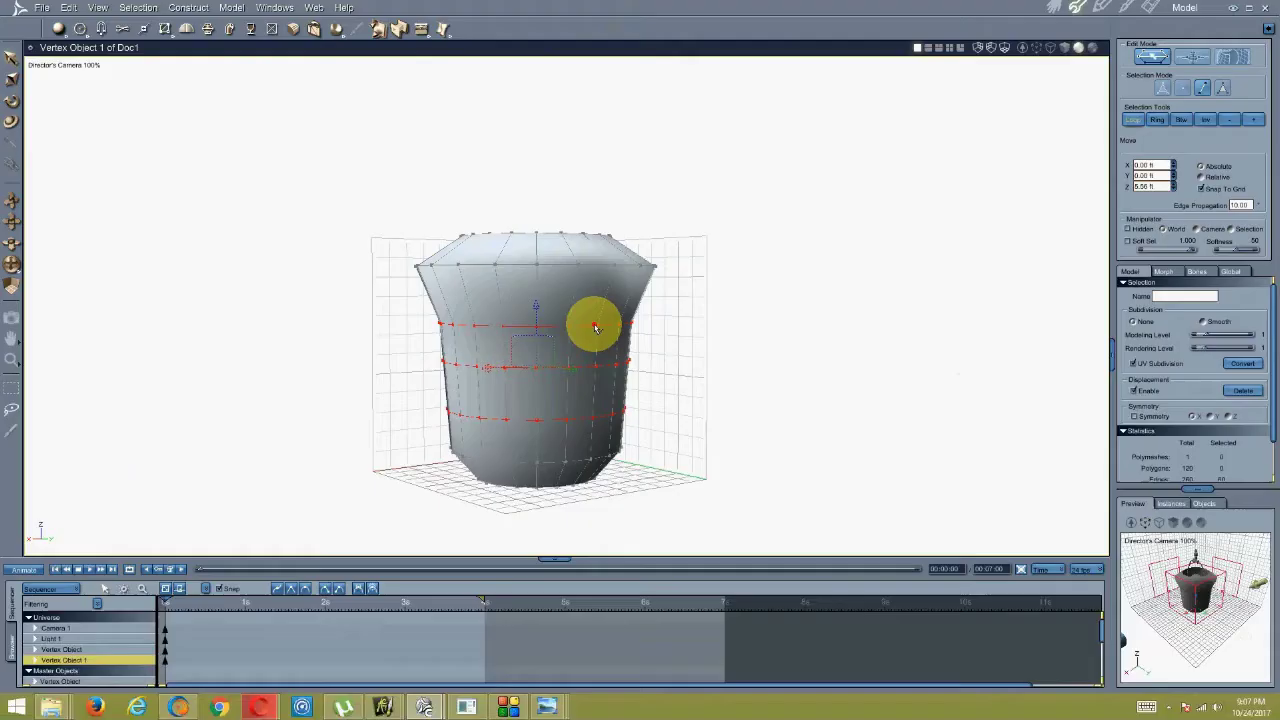
Scale the body's three middle edge loops outward, widening the upper two to about 13.30 ft.
right_drag(594, 326, 560, 352)
drag(558, 402, 435, 405)
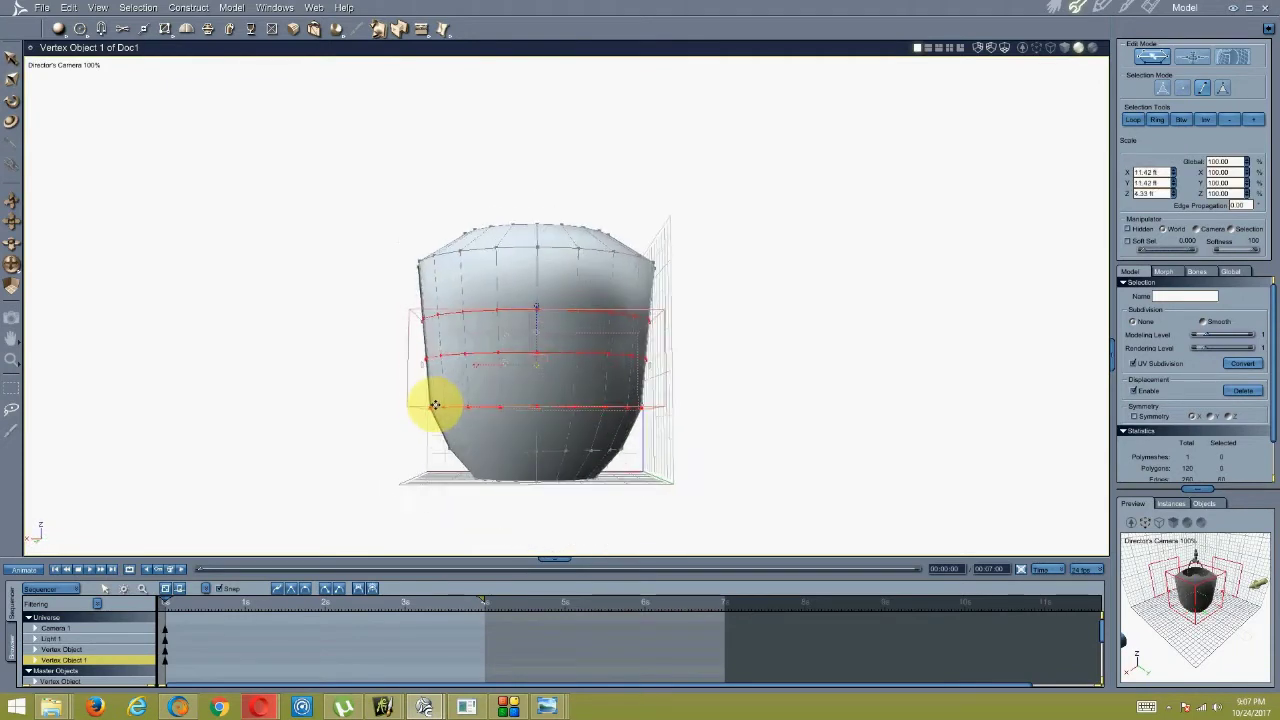
drag(412, 500, 438, 362)
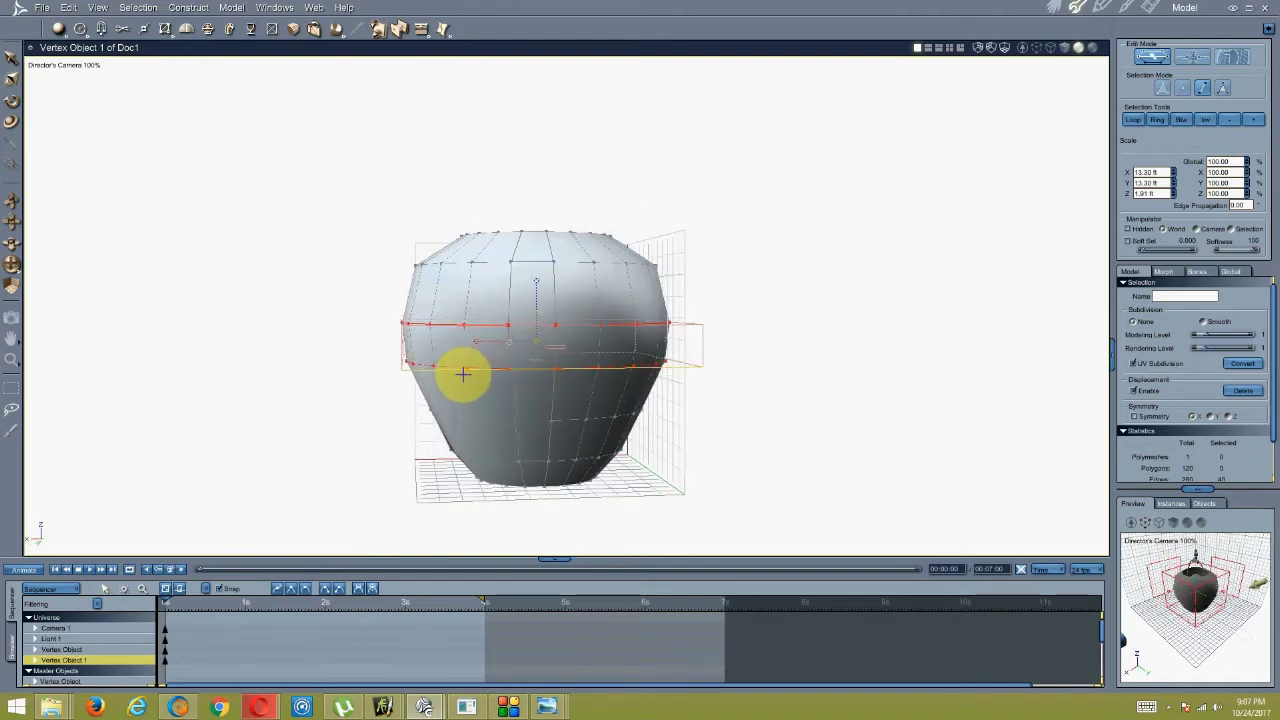
Select the upper of the widened body edge loops and raise it to about 7.72 ft in Z.
click(379, 423)
click(486, 324)
click(1135, 119)
middle_drag(806, 304, 769, 306)
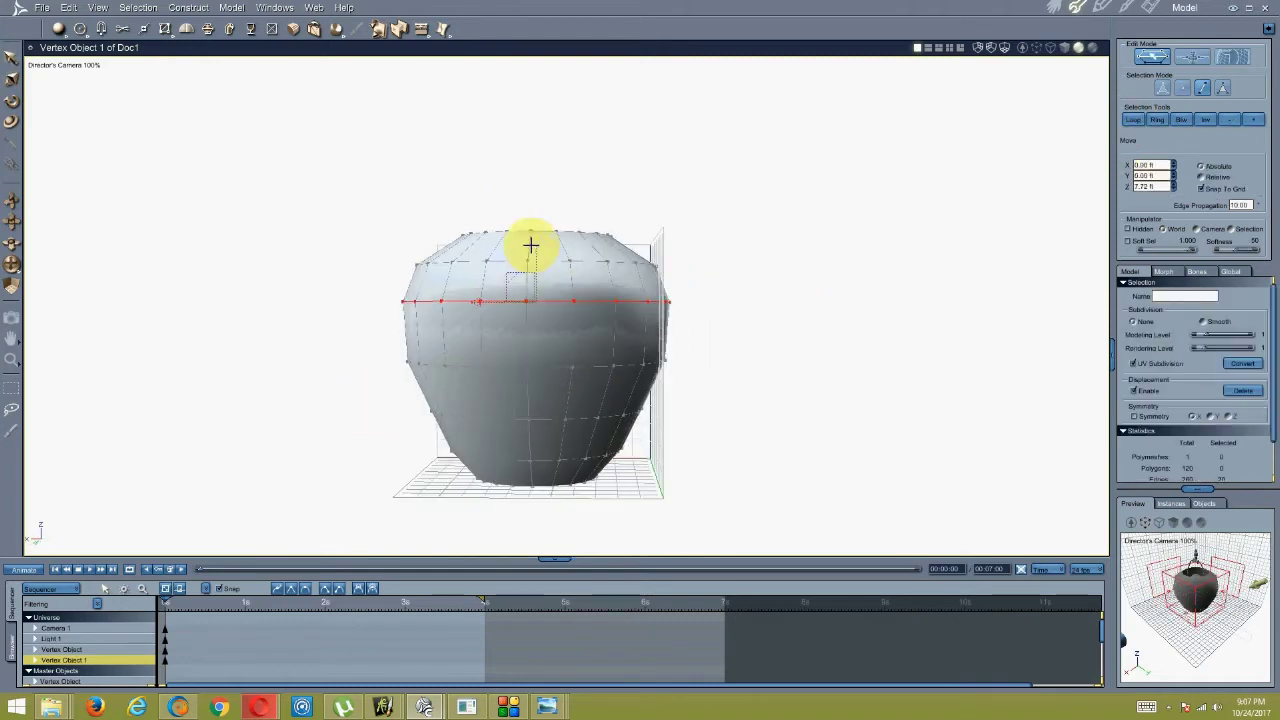
Scale the edge loop in the lower part of the body slightly outward.
right_drag(679, 285, 604, 332)
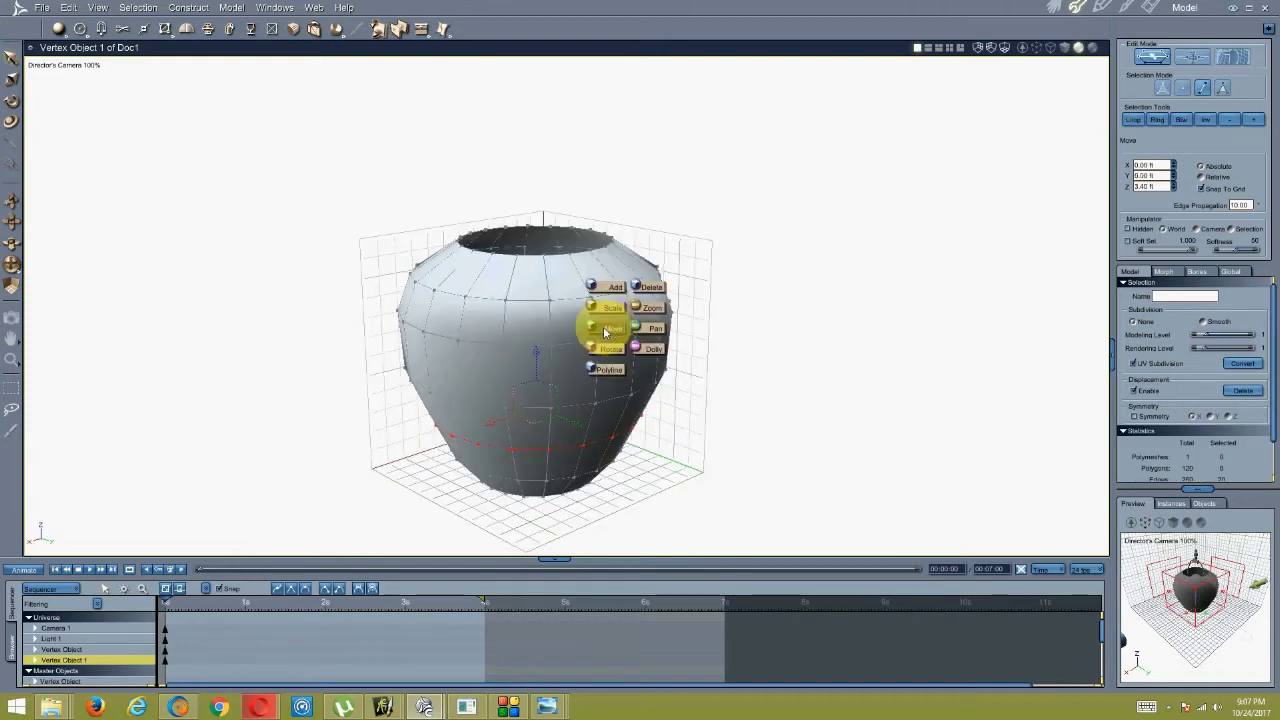
click(587, 312)
middle_drag(543, 423, 503, 345)
click(503, 345)
scroll(540, 335, up, 1)
Check the rustic-table-lamps.jpg reference and extrude the body's top rim edge loop upward to about 12.44 ft in Z, with grid snapping off.
click(561, 326)
click(1133, 119)
middle_drag(734, 254, 730, 214)
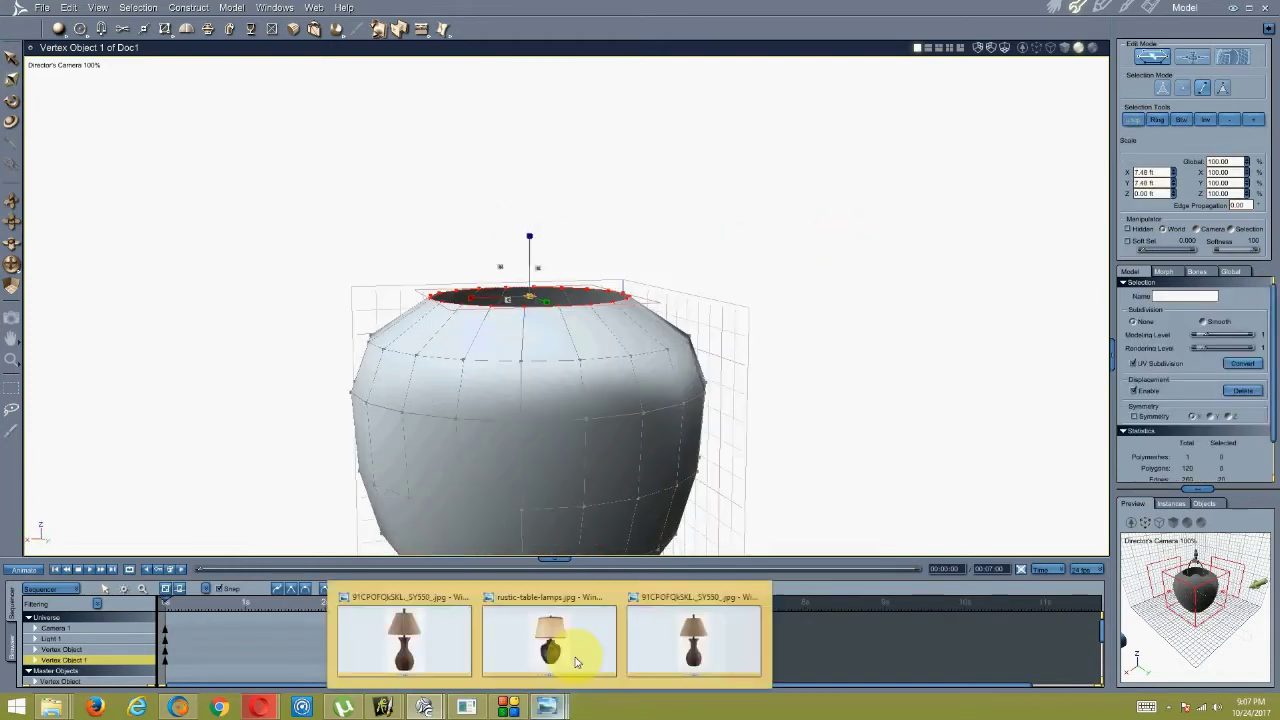
click(548, 706)
click(547, 636)
mouse_move(424, 707)
click(500, 630)
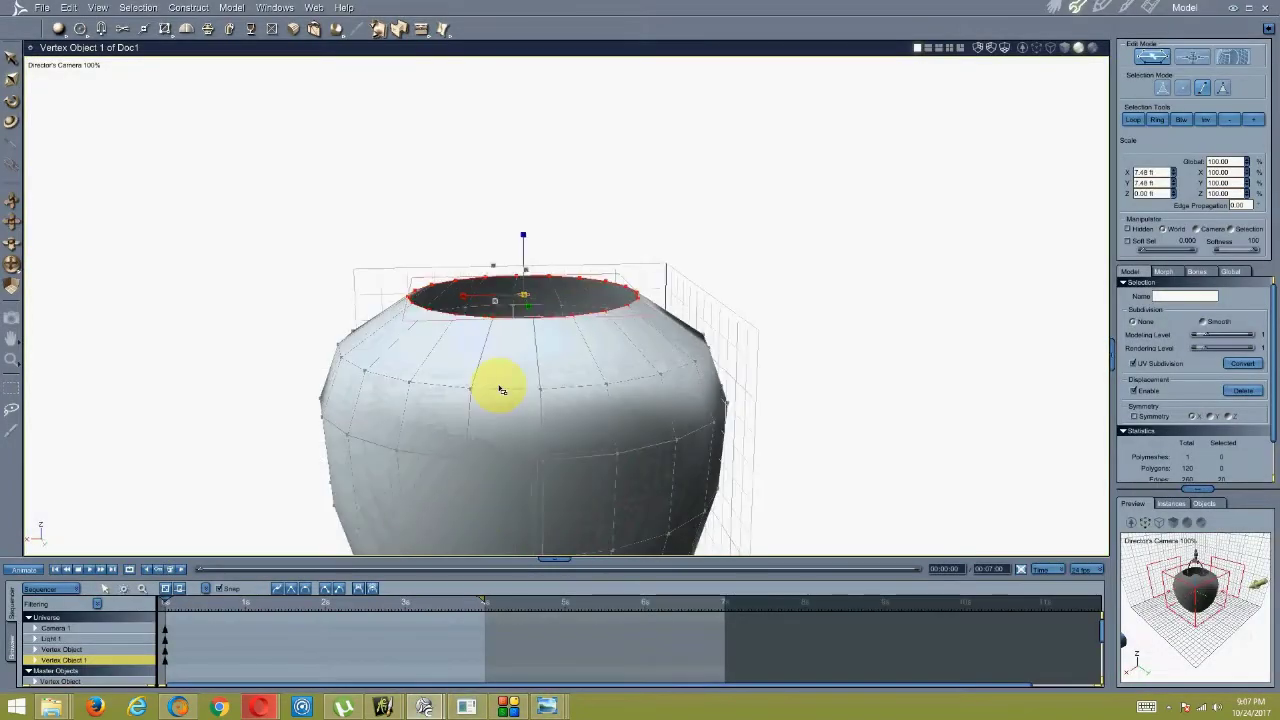
click(205, 29)
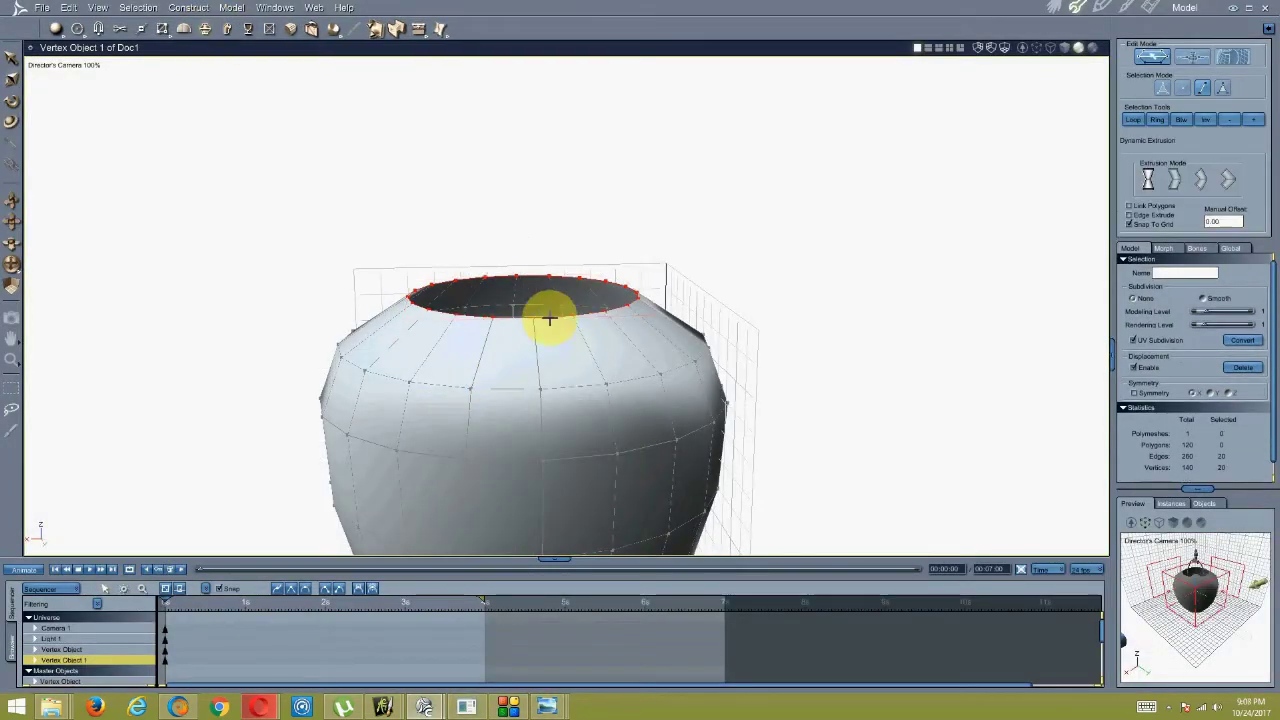
click(497, 279)
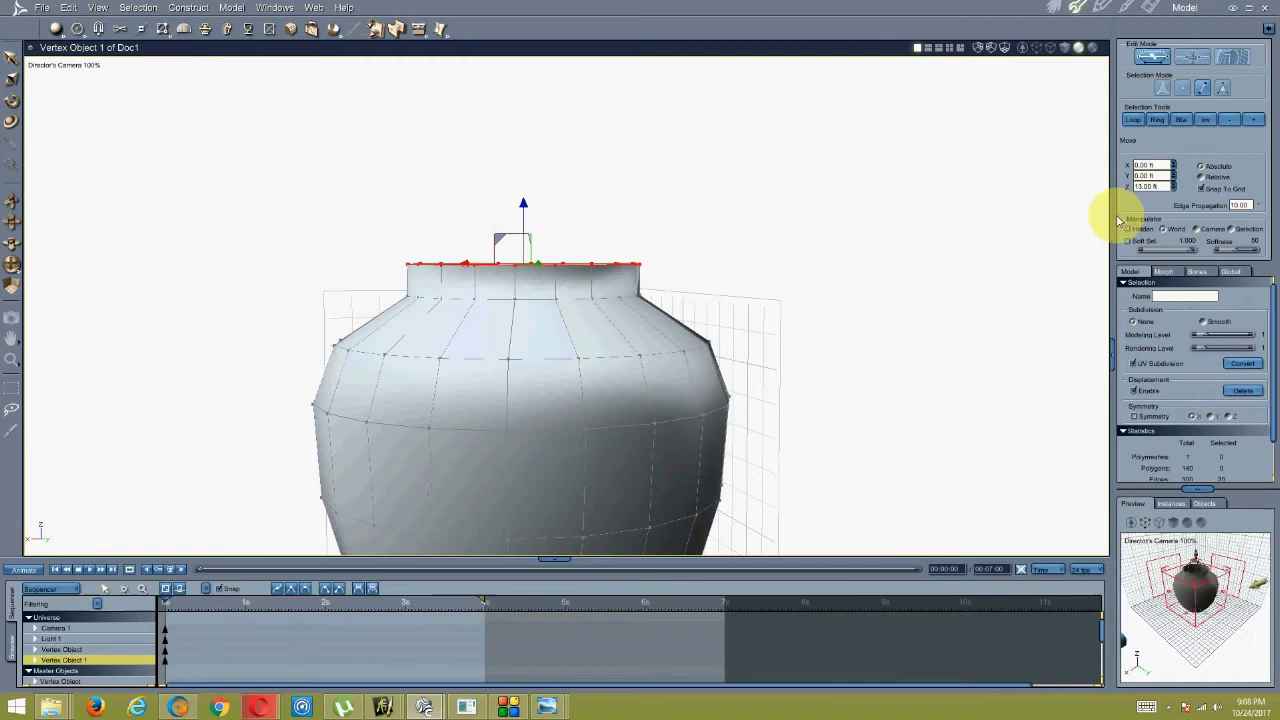
drag(522, 206, 524, 222)
right_drag(524, 222, 546, 246)
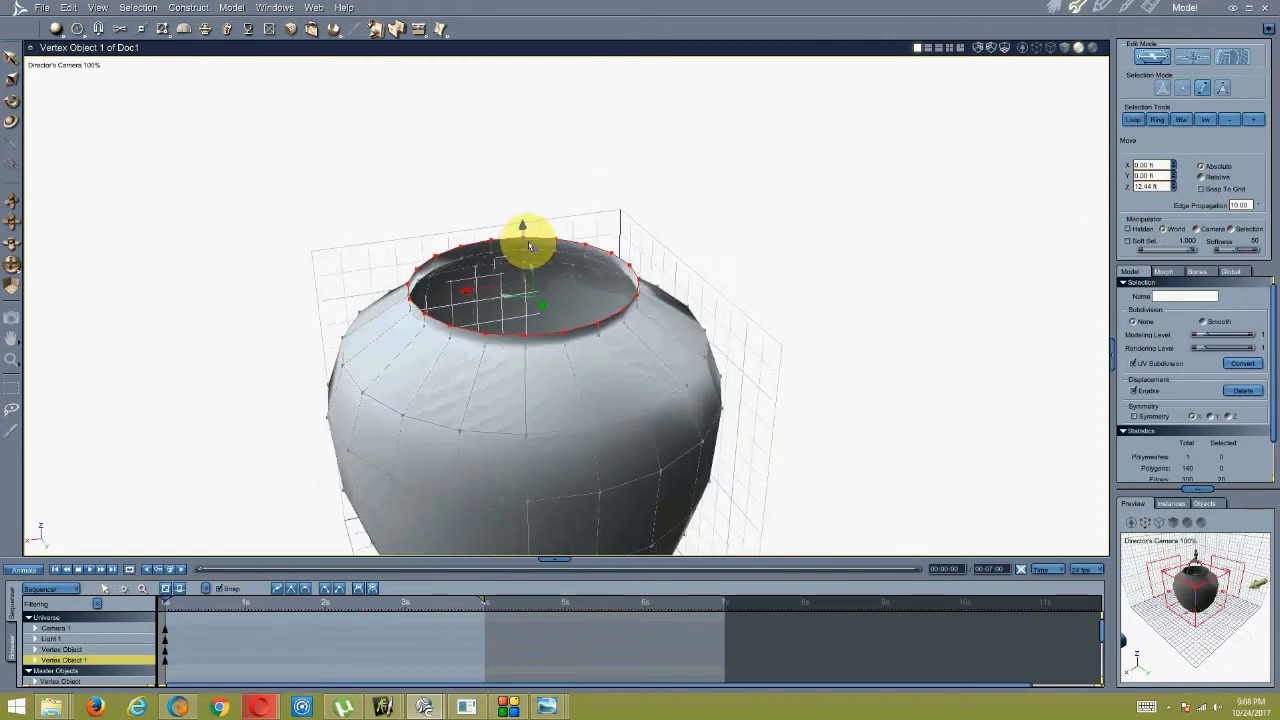
Extrude the raised rim inward into a flat ring around a smaller opening and compare it with the lamp reference image.
click(225, 30)
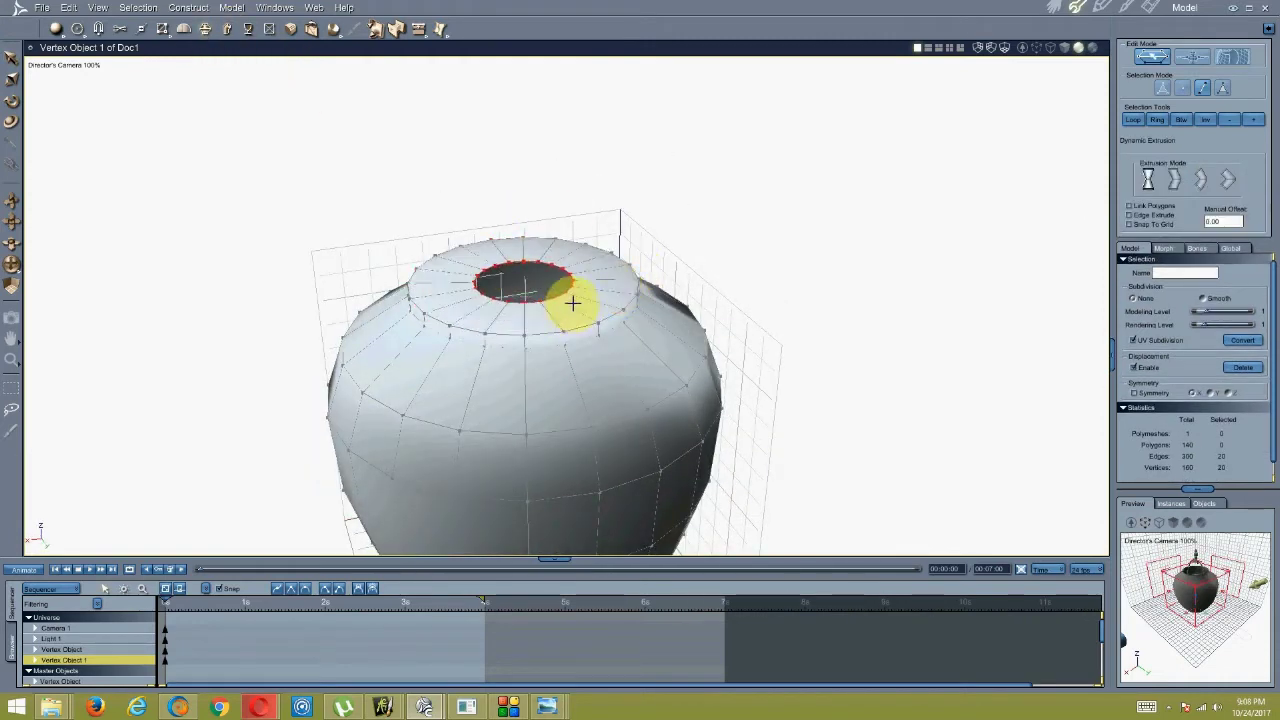
middle_drag(572, 302, 509, 277)
right_click(521, 281)
middle_drag(493, 176, 495, 250)
mouse_move(508, 707)
click(523, 663)
mouse_move(427, 705)
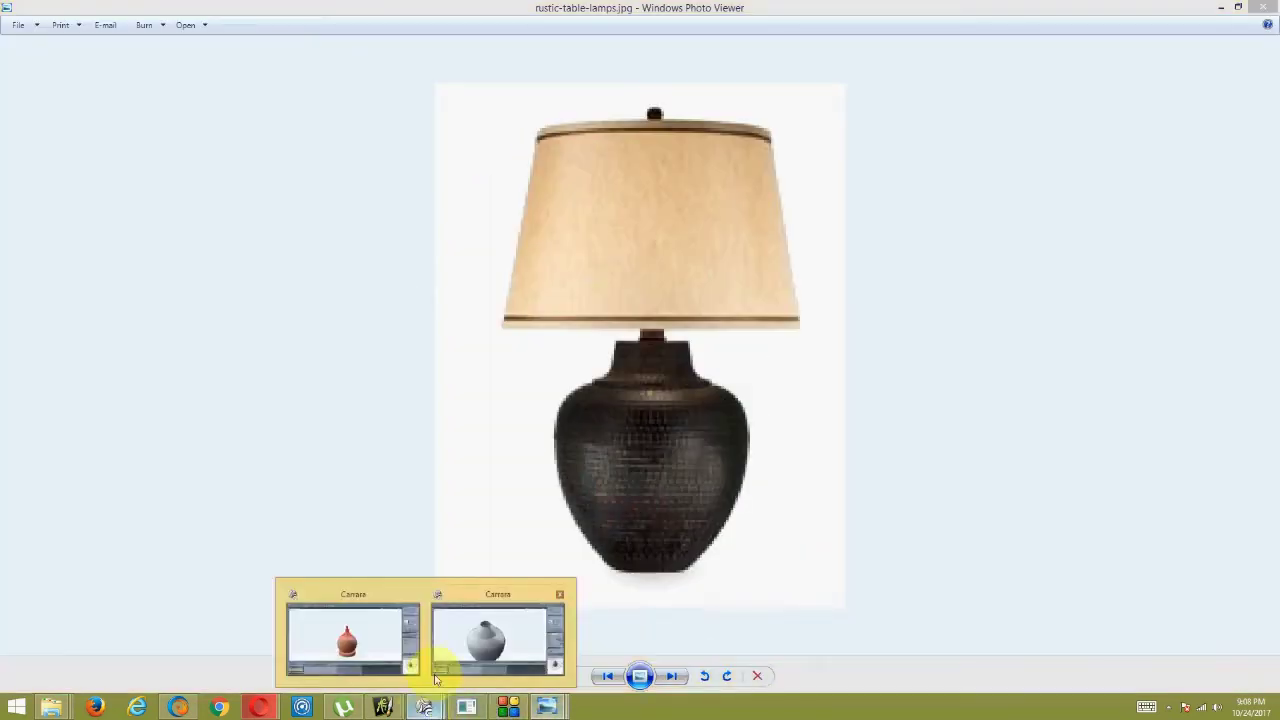
click(478, 642)
Pull the inner opening's edge loop upward to form a neck and insert edge loops around it.
right_click(516, 312)
click(533, 310)
middle_drag(526, 206, 470, 208)
click(414, 28)
drag(497, 307, 509, 214)
click(420, 30)
drag(515, 278, 513, 237)
middle_drag(463, 240, 480, 290)
Select the two middle edge loops of the neck and pull them inward for a concave profile.
click(485, 318)
click(1133, 120)
click(1133, 120)
middle_drag(606, 268, 591, 249)
right_click(591, 249)
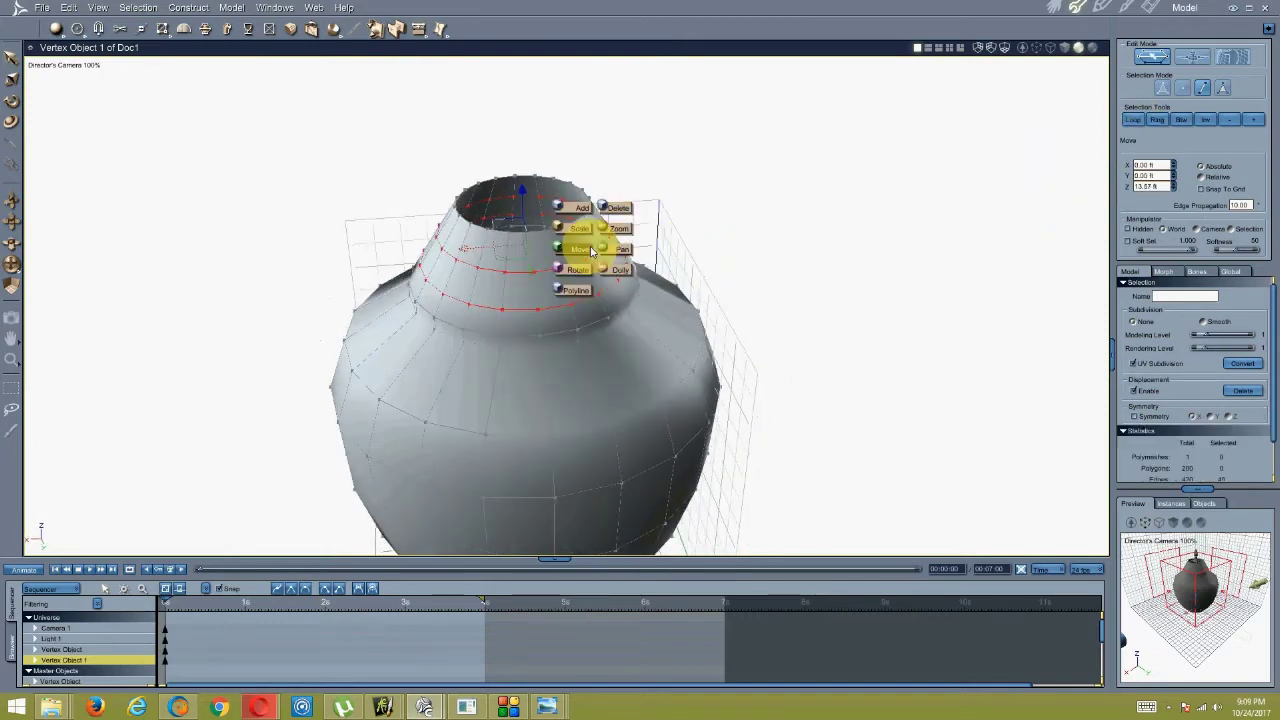
click(577, 251)
drag(506, 269, 491, 274)
middle_drag(491, 274, 554, 246)
key(Escape)
key(Escape)
Select the upper neck edge loop and extract additional edge loops from it along the neck.
click(506, 251)
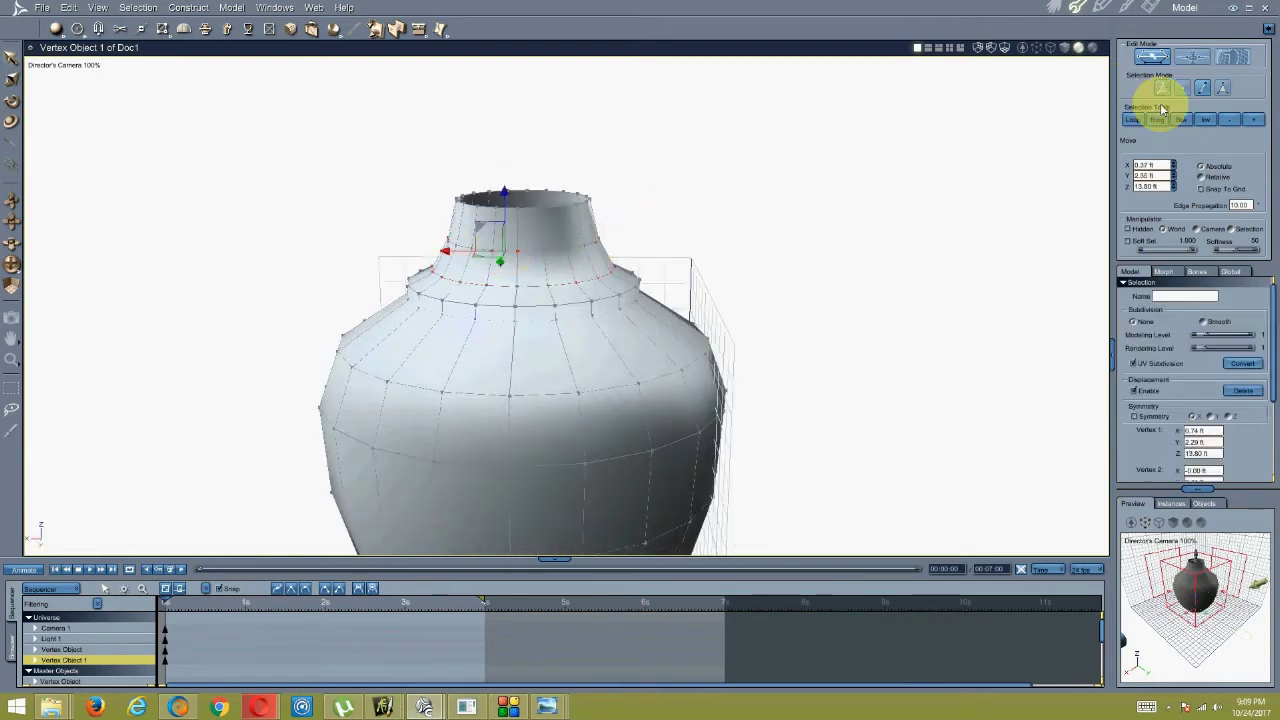
click(1132, 119)
middle_drag(622, 208, 658, 197)
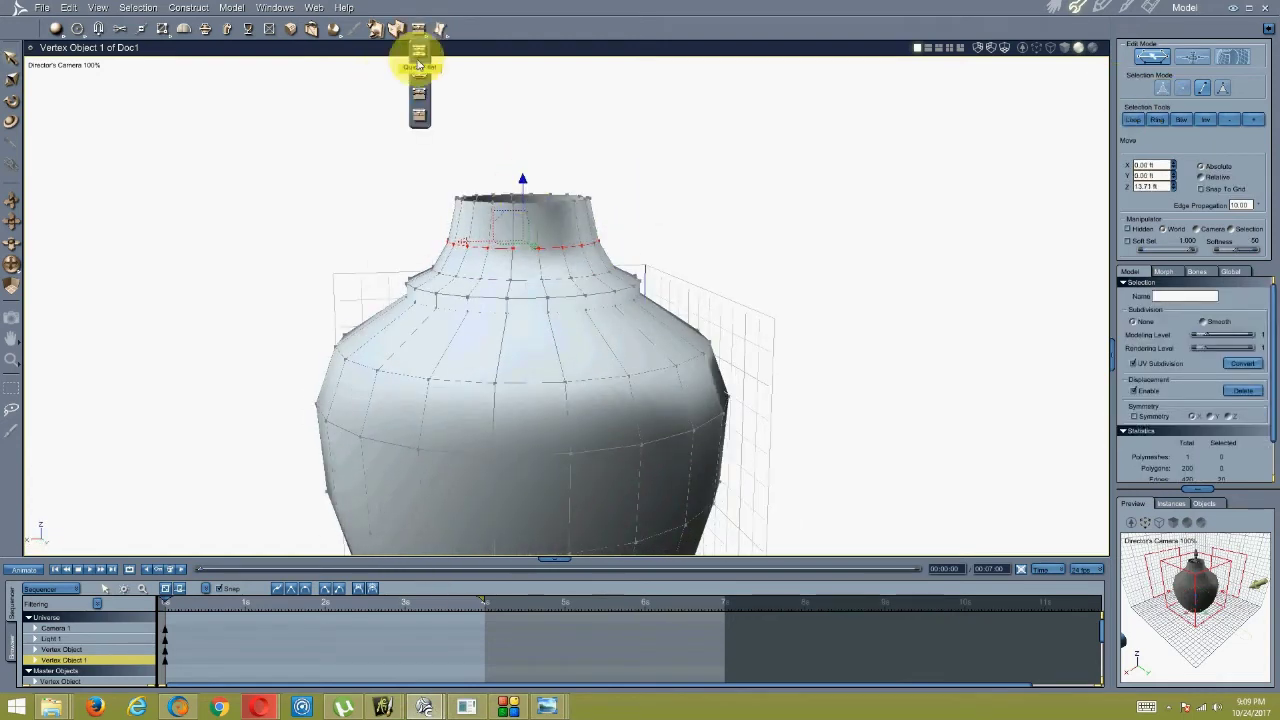
click(418, 65)
drag(507, 298, 494, 277)
middle_drag(522, 177, 534, 311)
Select the open edge loops at the neck top and the base, and extrude them inward.
key(s)
click(559, 273)
middle_drag(613, 251, 448, 150)
click(1133, 120)
middle_drag(340, 150, 505, 295)
click(505, 711)
click(505, 711)
middle_drag(514, 475, 565, 434)
click(1135, 119)
middle_drag(530, 275, 506, 243)
click(250, 27)
drag(498, 435, 545, 398)
Fill the remaining openings with polygons and tessellate them into triangles meeting at the center.
middle_drag(567, 182, 508, 266)
key(ctrl+f)
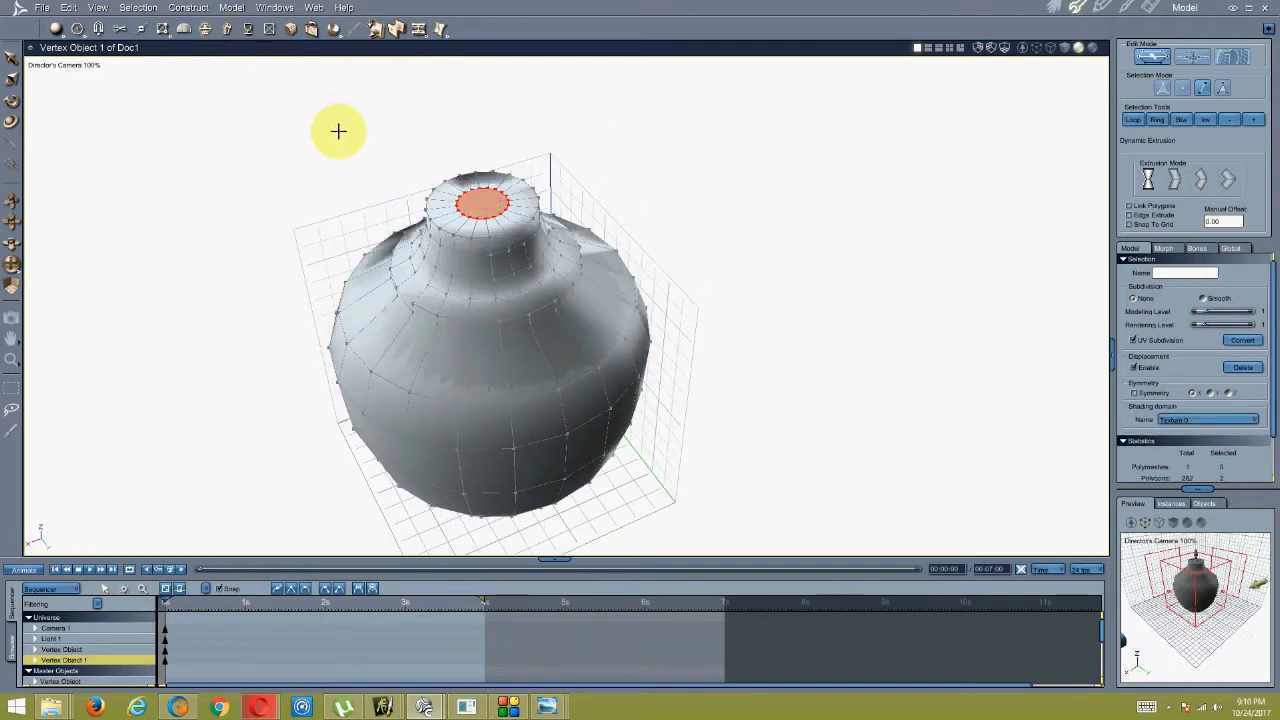
click(231, 7)
mouse_move(240, 74)
click(374, 84)
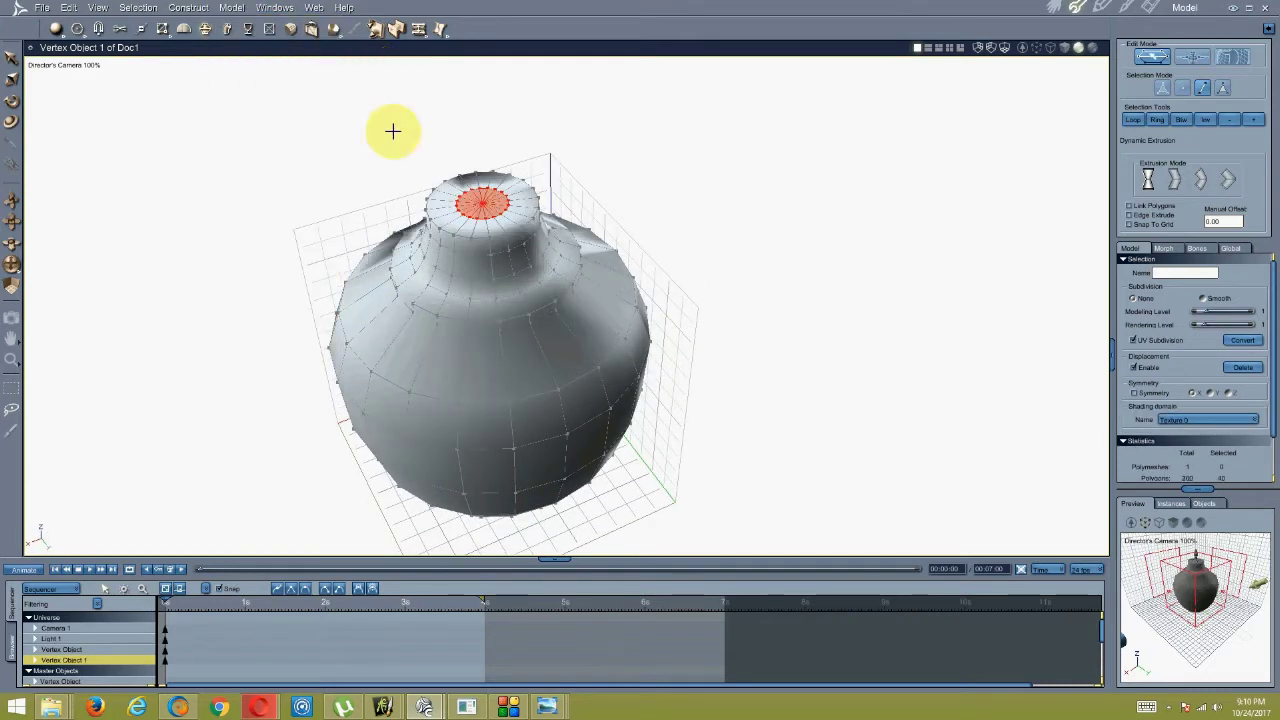
Select the edge loops along the neck rim, collar and base, and extract supporting loops beside them.
scroll(582, 176, up, 4)
click(655, 192)
right_click(615, 210)
click(604, 211)
click(617, 327)
middle_drag(618, 331, 371, 200)
shift+click(583, 296)
click(541, 376)
scroll(497, 289, up, 2)
click(418, 31)
click(502, 247)
Check the rustic-table-lamps.jpg reference, select the body's shoulder edge loop and extract edge loops around it.
right_click(328, 236)
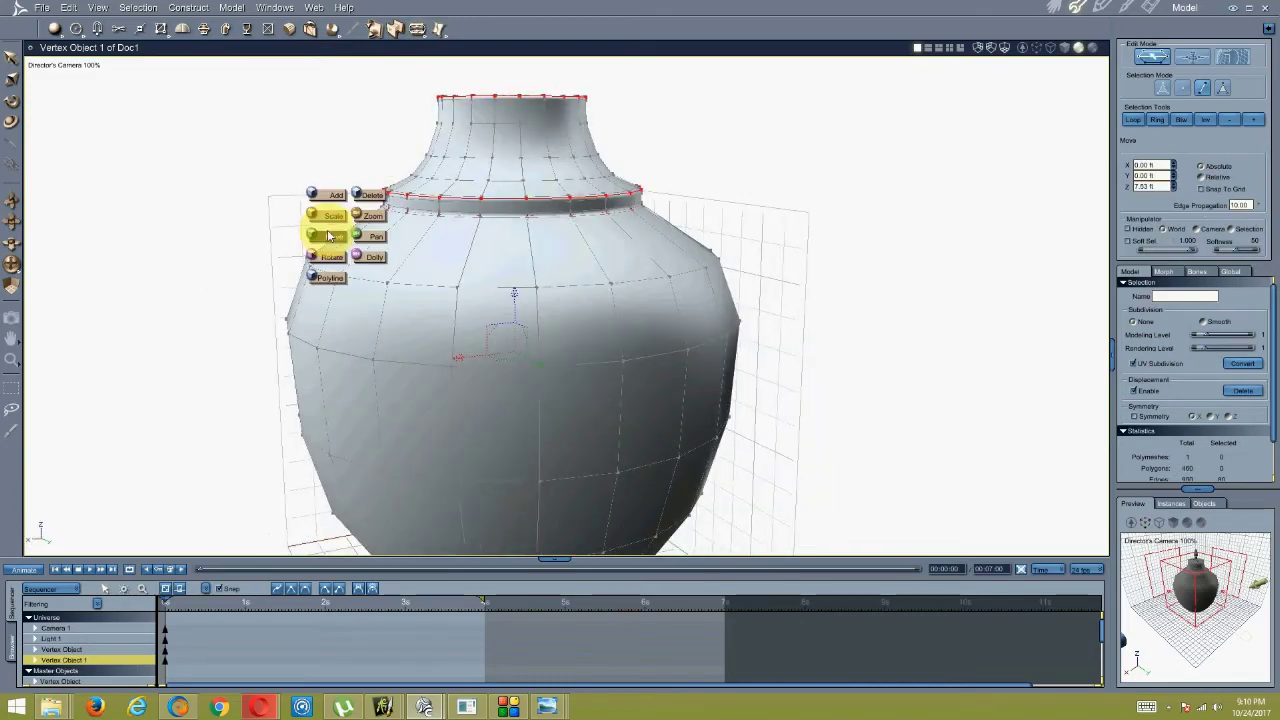
click(331, 276)
click(497, 683)
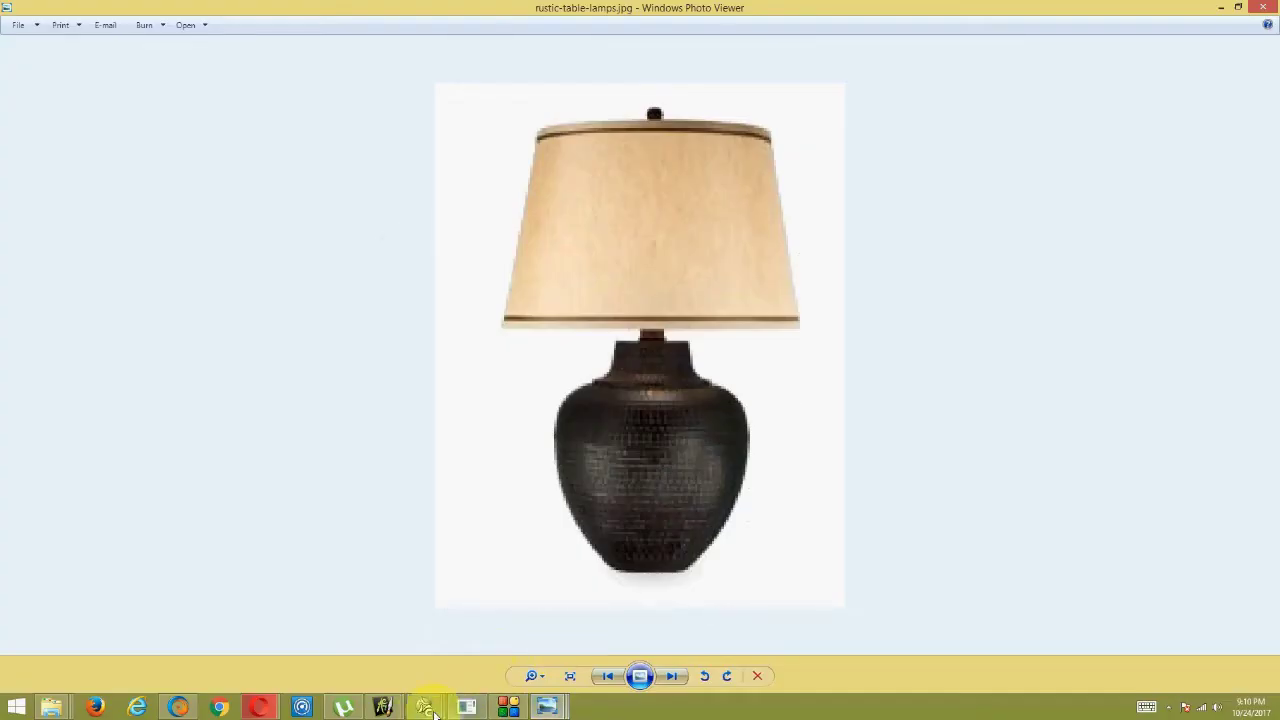
click(430, 711)
middle_drag(366, 457, 408, 452)
click(1132, 119)
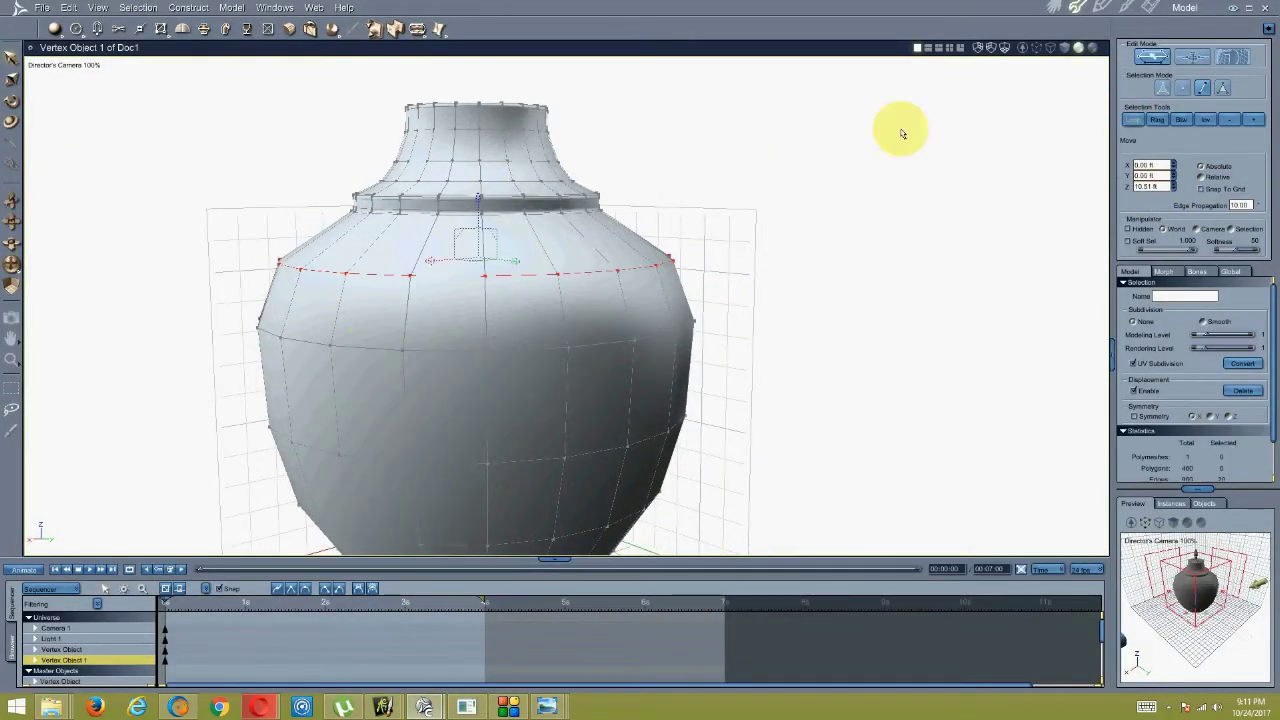
click(417, 50)
drag(449, 280, 452, 306)
middle_drag(452, 306, 410, 290)
Scale the two selected shoulder edge loops outward to about 13.00 ft in X and Y.
middle_drag(226, 157, 292, 244)
drag(469, 280, 466, 289)
middle_drag(466, 289, 430, 300)
drag(461, 273, 458, 271)
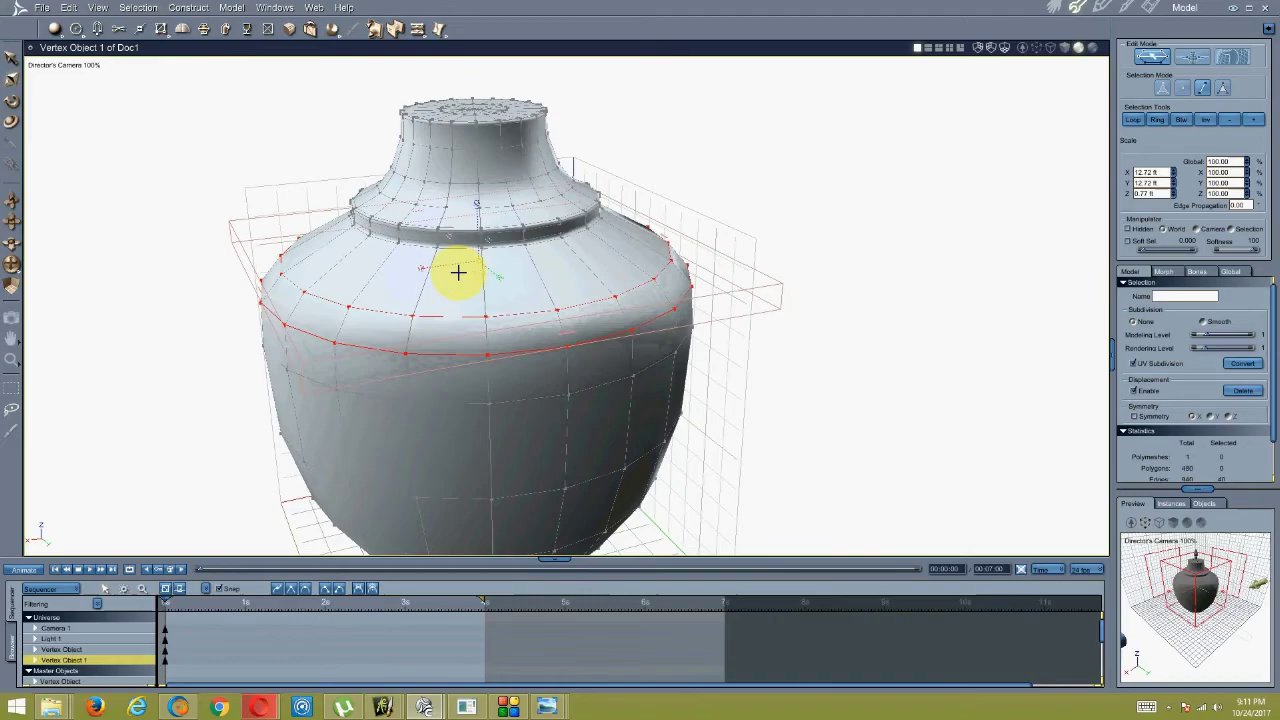
middle_drag(457, 281, 637, 352)
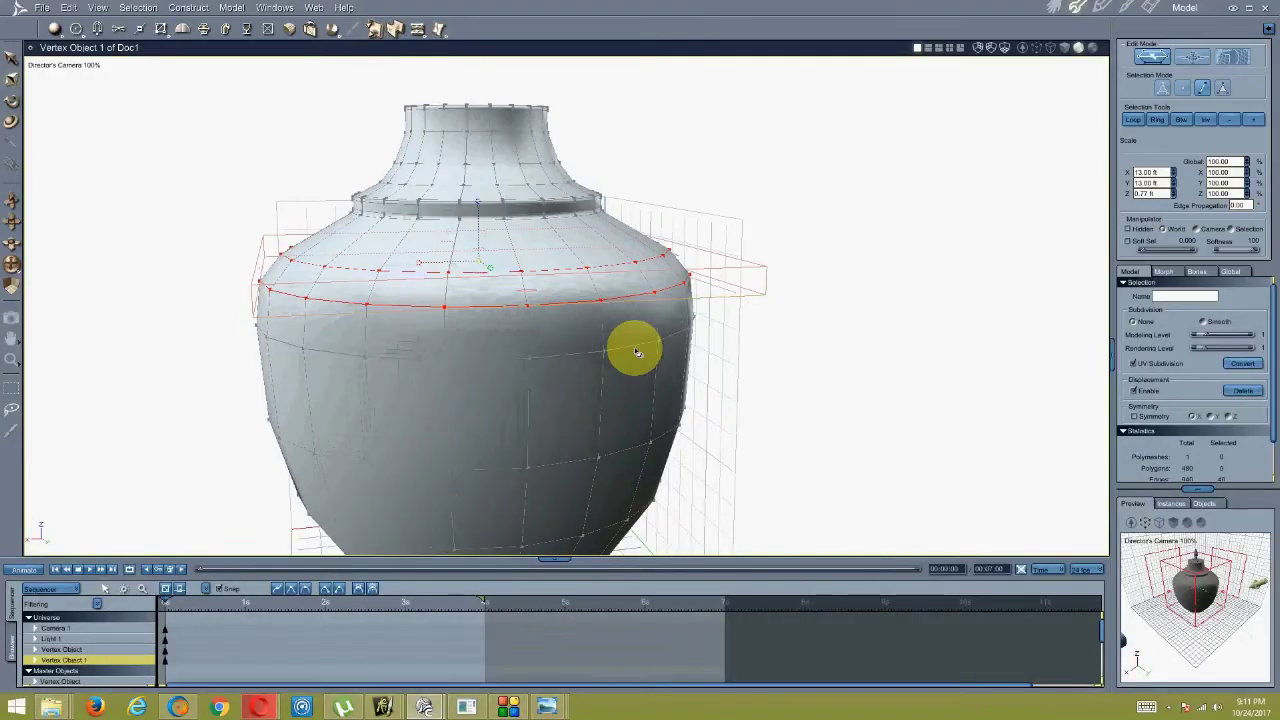
Select the upper shoulder edge loop and scale it to about 12.13 ft in X and Y.
click(651, 263)
click(1132, 120)
middle_drag(560, 245, 520, 294)
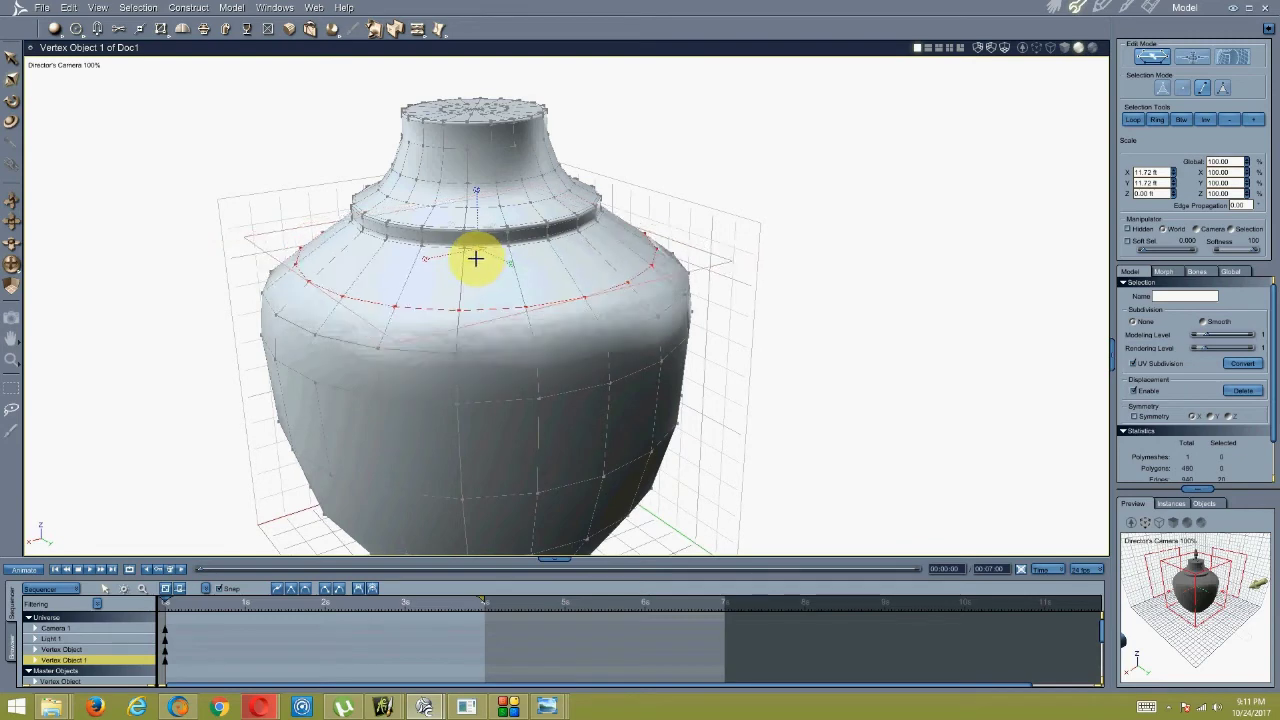
drag(479, 260, 458, 263)
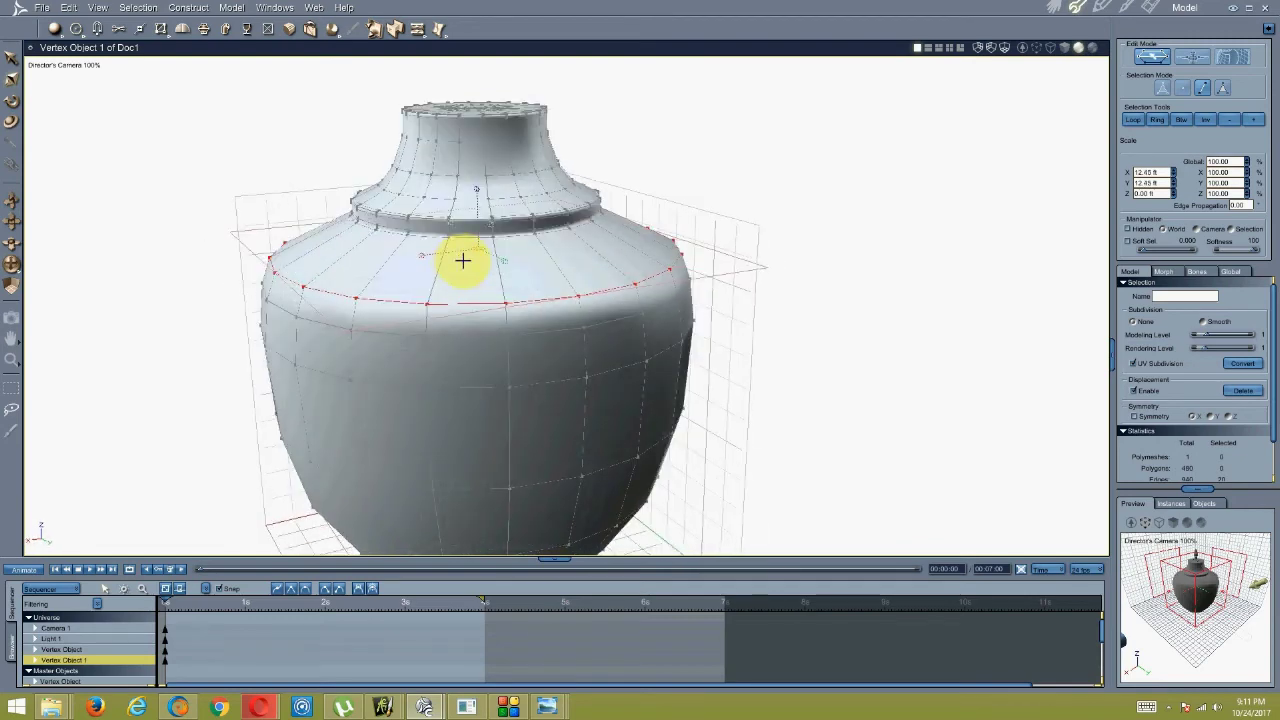
middle_drag(480, 250, 455, 289)
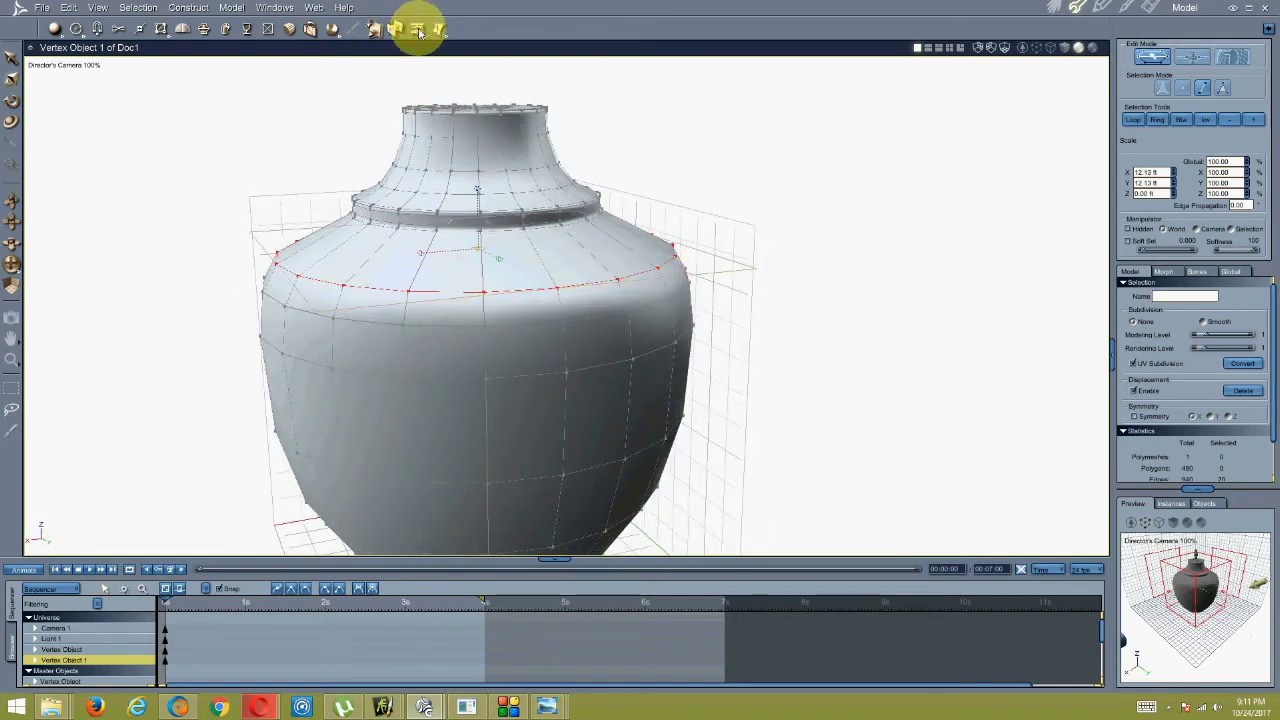
Extract a new edge loop between the shoulder and the collar and move it to about 11.44 ft in Z.
click(421, 95)
drag(409, 257, 473, 171)
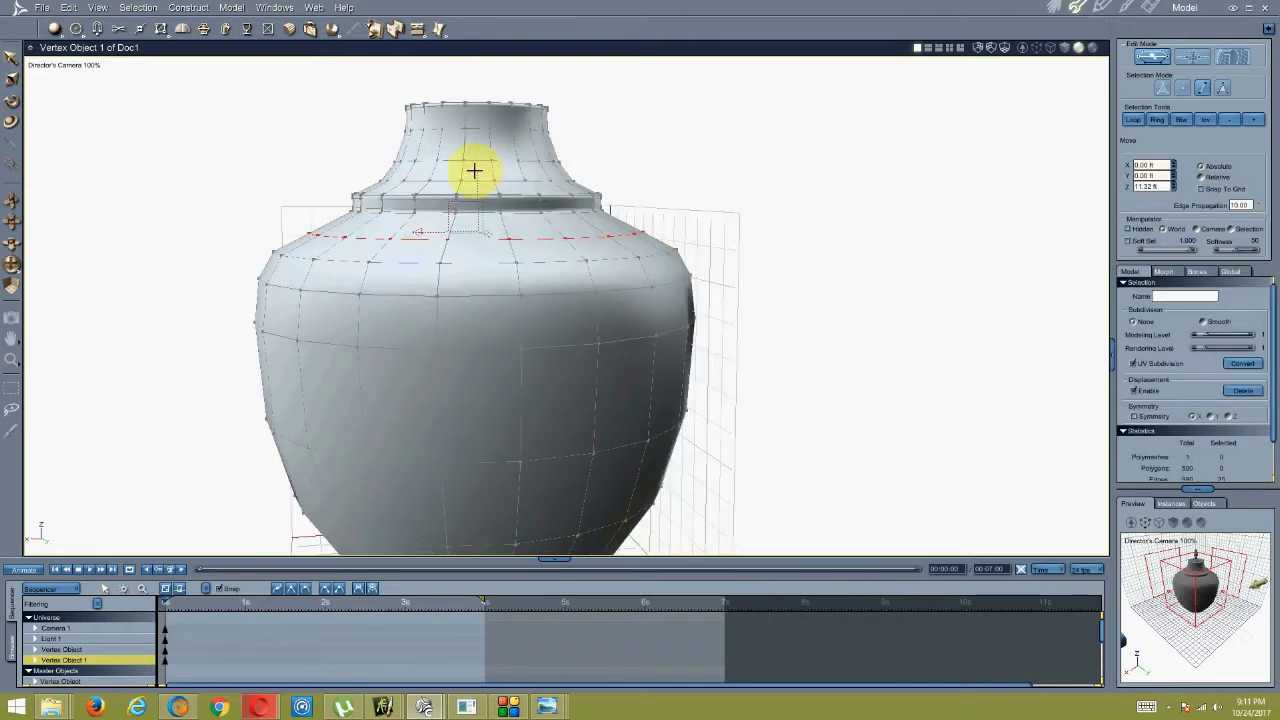
middle_drag(472, 163, 757, 336)
Turn on smooth subdivision for the vase with modeling and rendering levels of 2, and clear the selection.
click(1204, 321)
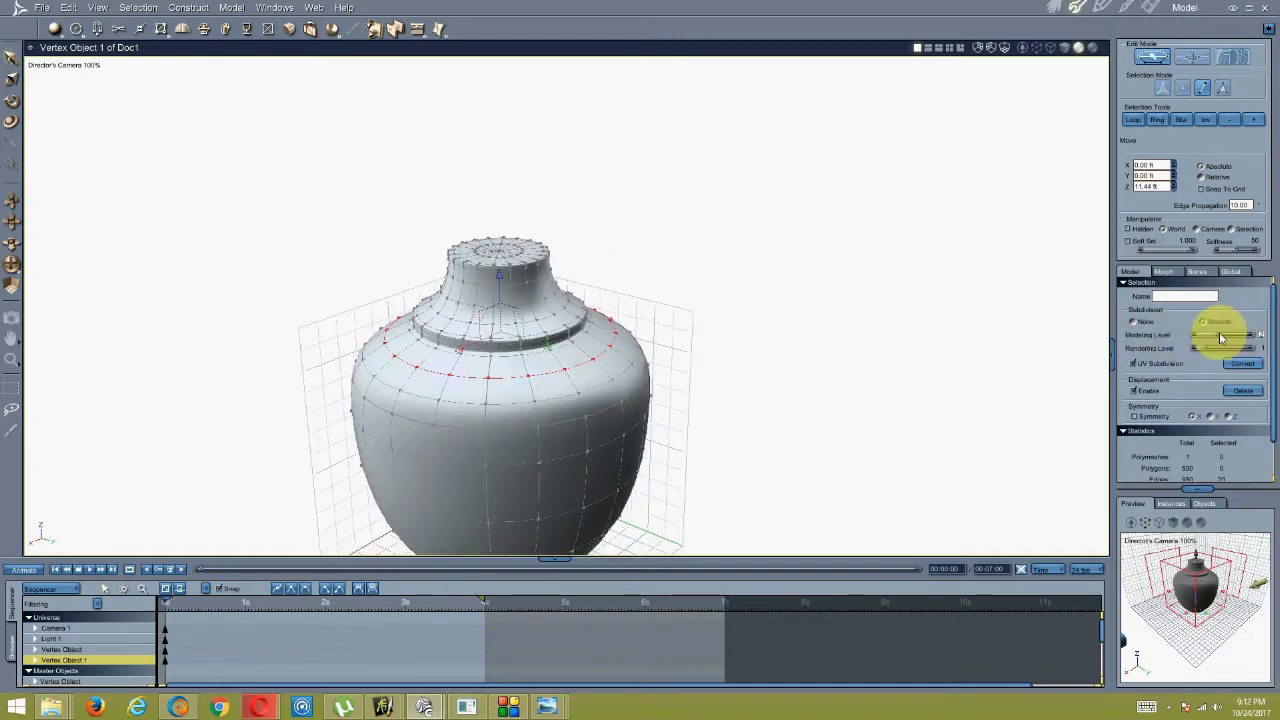
middle_drag(509, 463, 522, 415)
click(930, 270)
Select the polygons of the neck's top cap and duplicate them, raising the copy to about 15.48 ft in Z.
click(553, 369)
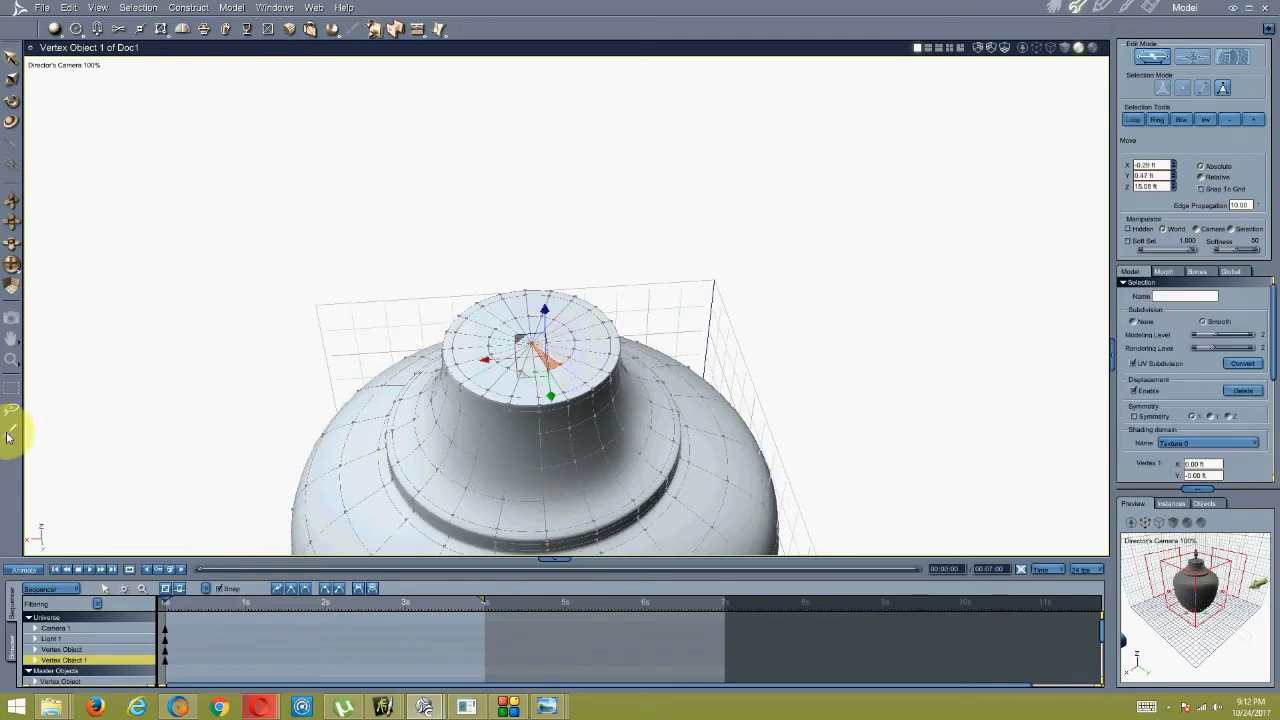
shift+drag(517, 341, 513, 329)
click(1253, 119)
middle_drag(730, 372, 725, 342)
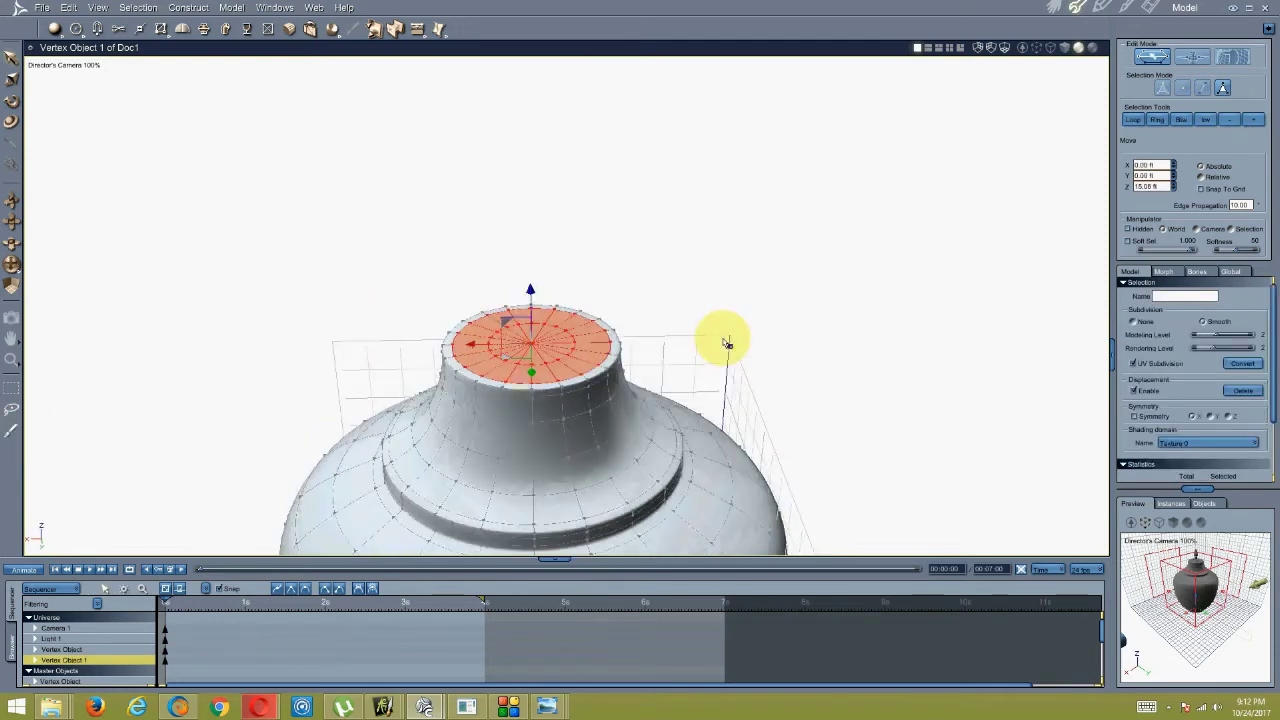
middle_drag(499, 301, 534, 283)
click(1133, 321)
middle_drag(608, 377, 606, 434)
Scale the duplicated cap down to a small disc and position it just above the neck, checking the lamp reference image.
right_click(590, 310)
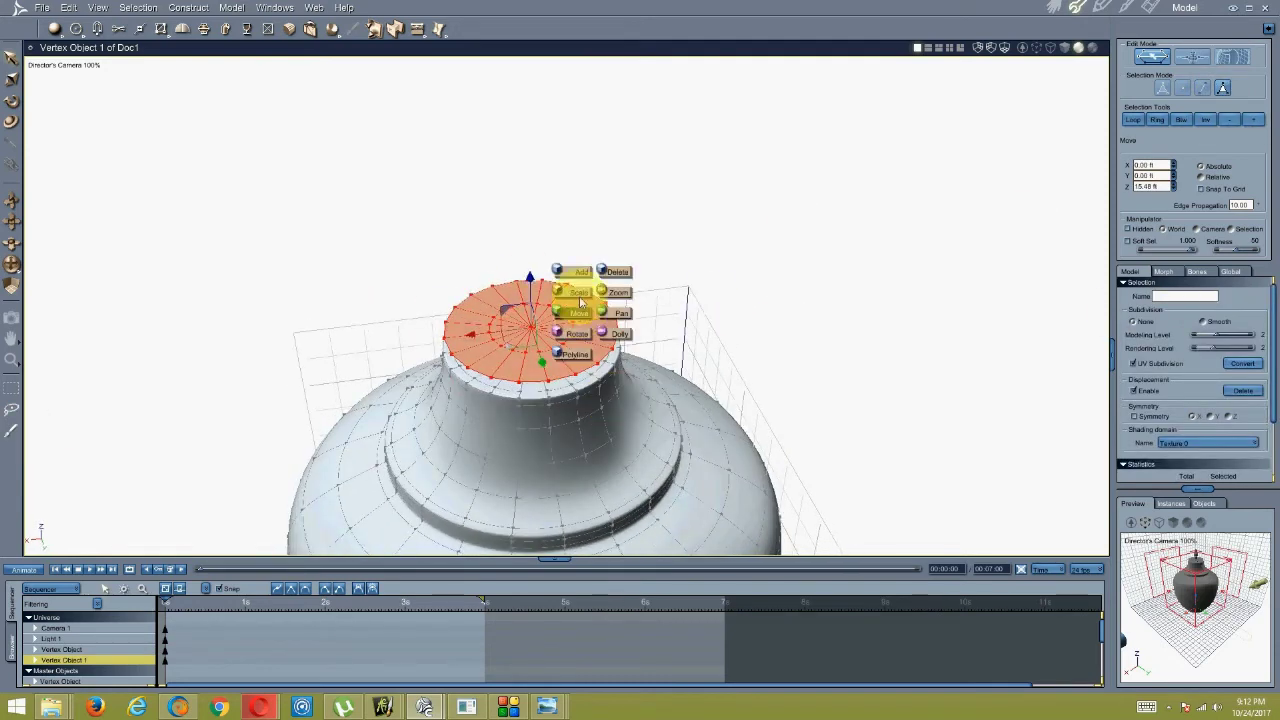
click(580, 300)
middle_drag(444, 426, 500, 380)
click(546, 707)
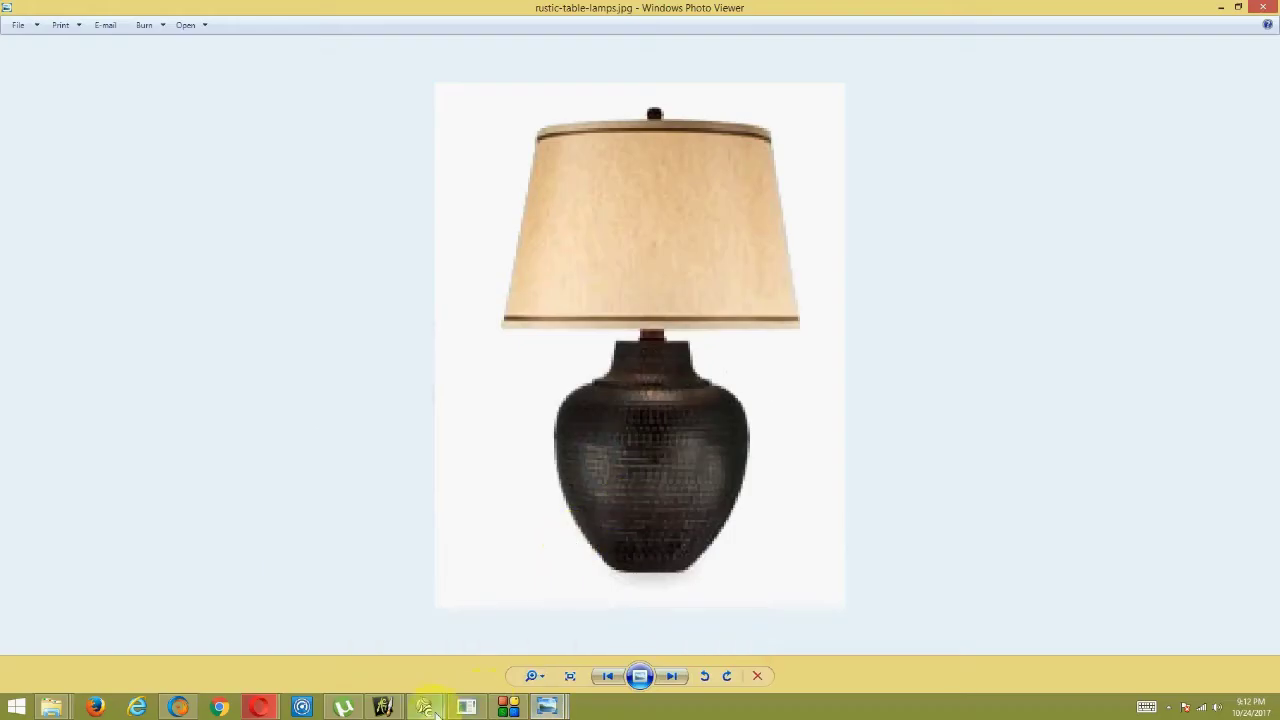
click(424, 707)
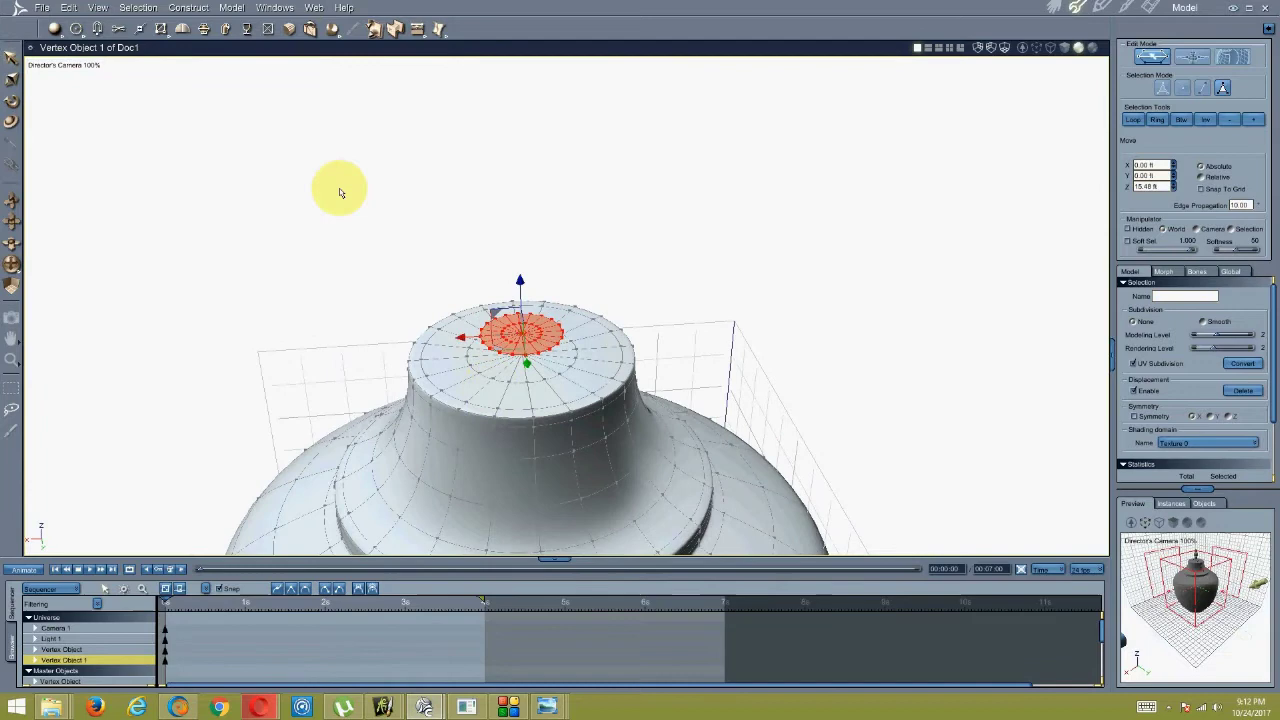
mouse_move(509, 303)
middle_down()
mouse_move(529, 320)
mouse_move(524, 300)
middle_up()
drag(520, 298, 514, 263)
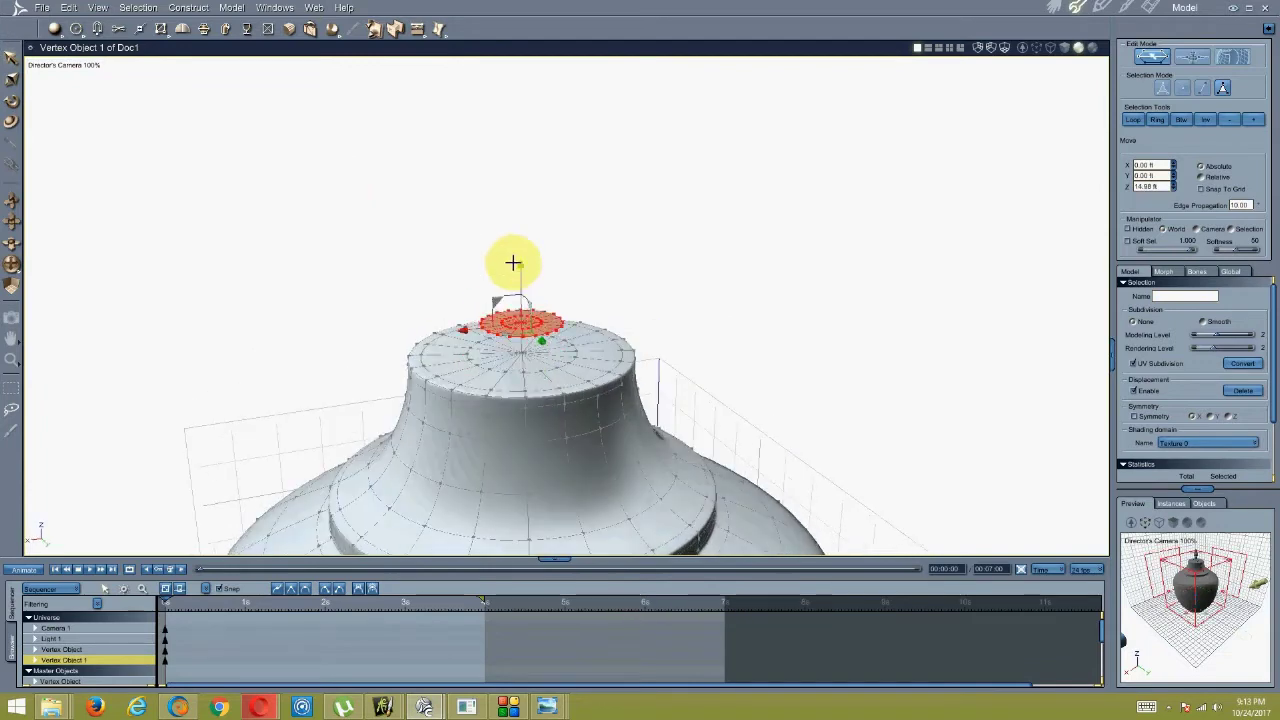
middle_drag(514, 263, 505, 248)
Give the small disc thickness as a short cylinder above the neck, with its top face at about 15.64 ft in Z.
click(229, 11)
click(270, 312)
click(654, 391)
drag(526, 158, 514, 238)
scroll(510, 242, up, 5)
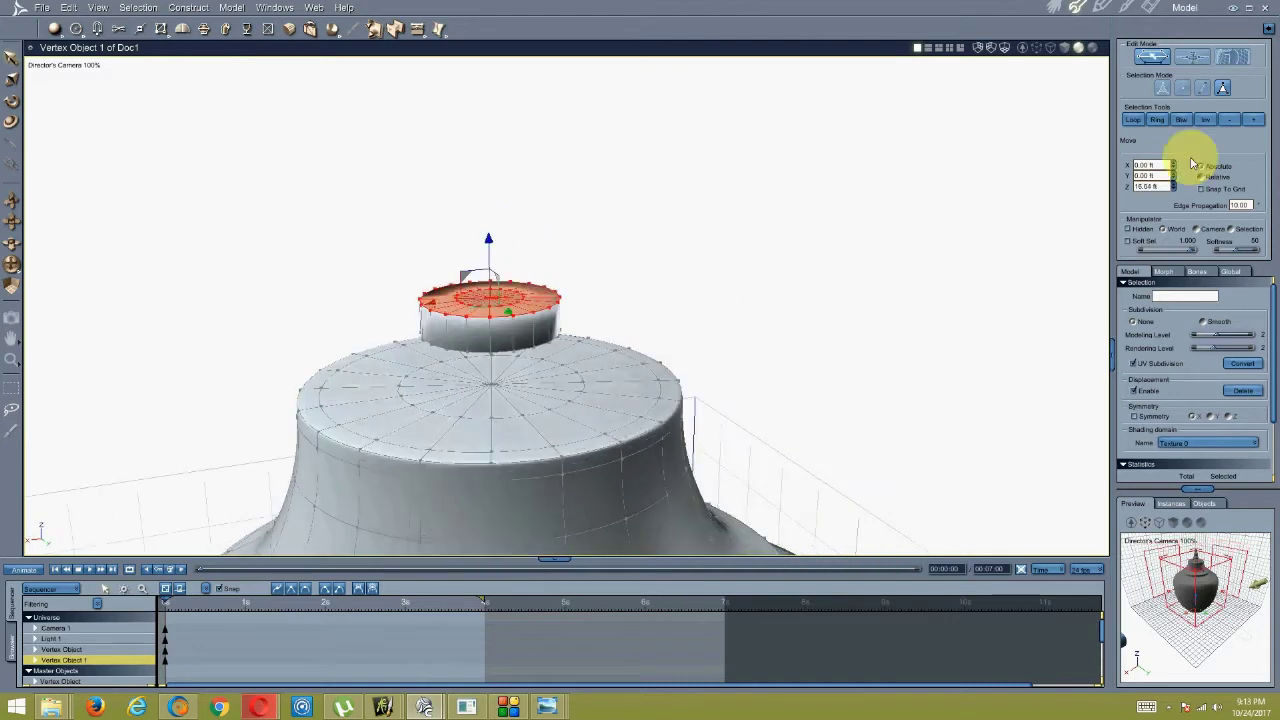
Extract edge loops around the top and bottom rims of the short cylinder above the neck.
click(1202, 88)
click(571, 275)
click(502, 316)
shift+click(502, 352)
click(1128, 122)
middle_drag(530, 310, 485, 312)
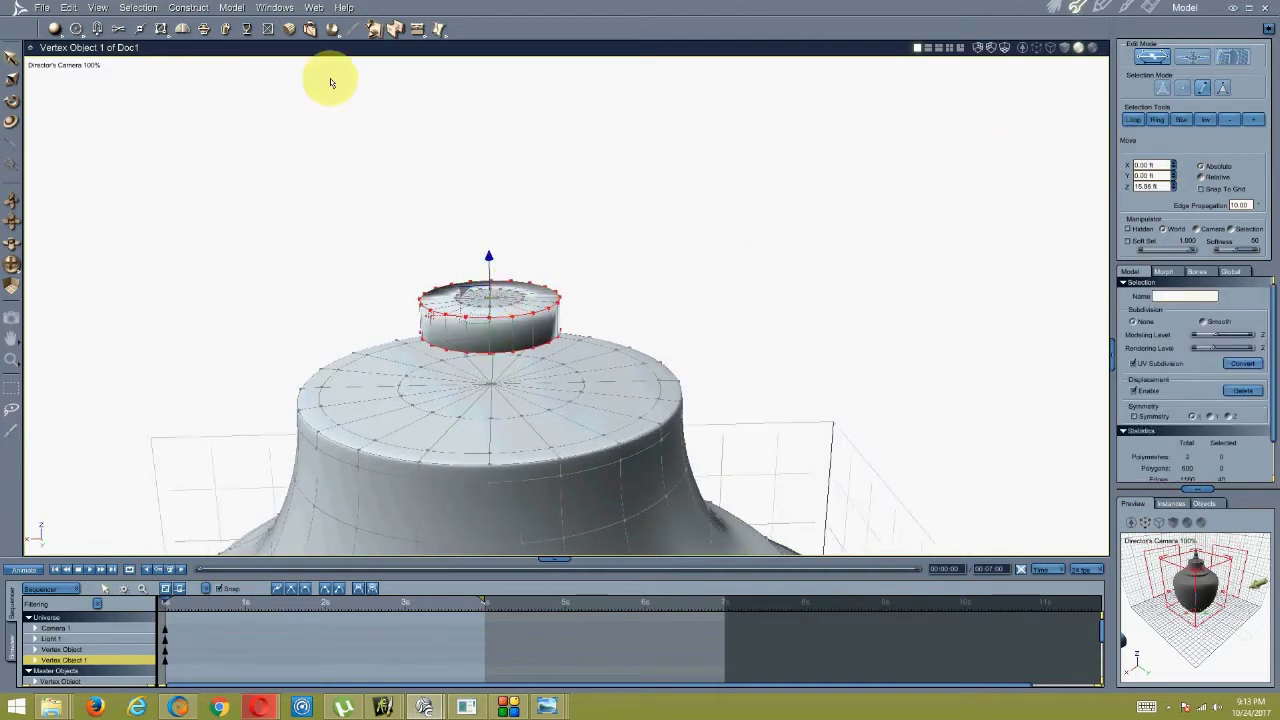
click(209, 29)
click(420, 75)
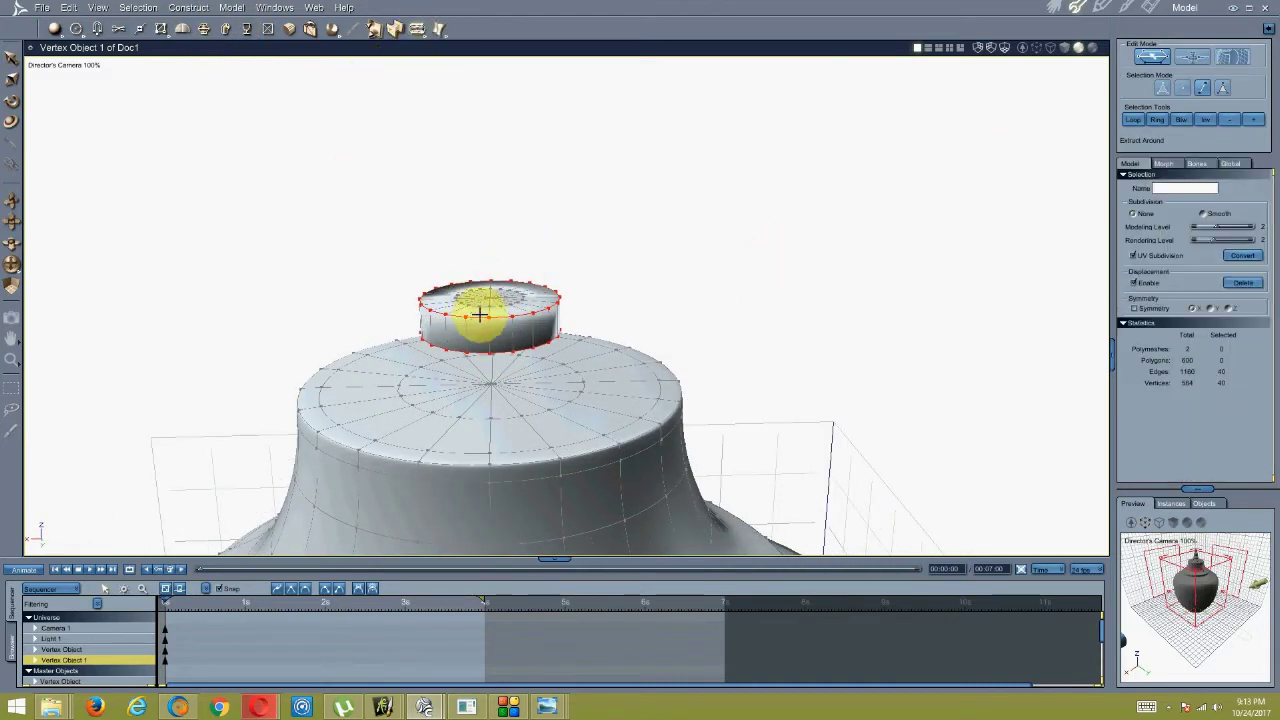
drag(475, 328, 470, 331)
right_click(457, 337)
mouse_move(475, 328)
middle_down()
mouse_move(451, 349)
mouse_move(466, 341)
middle_up()
Select the whole short cylinder and lower it onto the neck's top face, to about 15.12 ft in Z.
click(903, 195)
click(1222, 88)
double_click(545, 295)
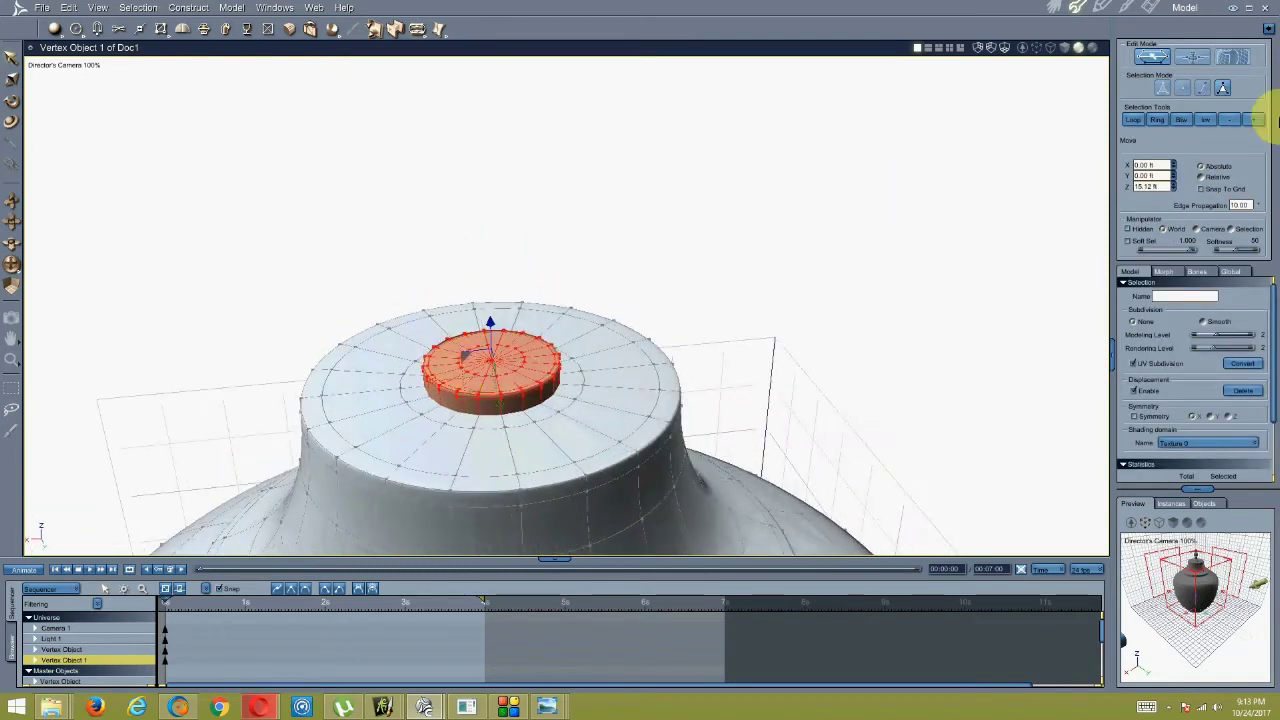
Extract an inner edge ring around the top rim of the short cylinder and clear the selection.
click(1202, 88)
click(555, 354)
click(1133, 120)
click(417, 29)
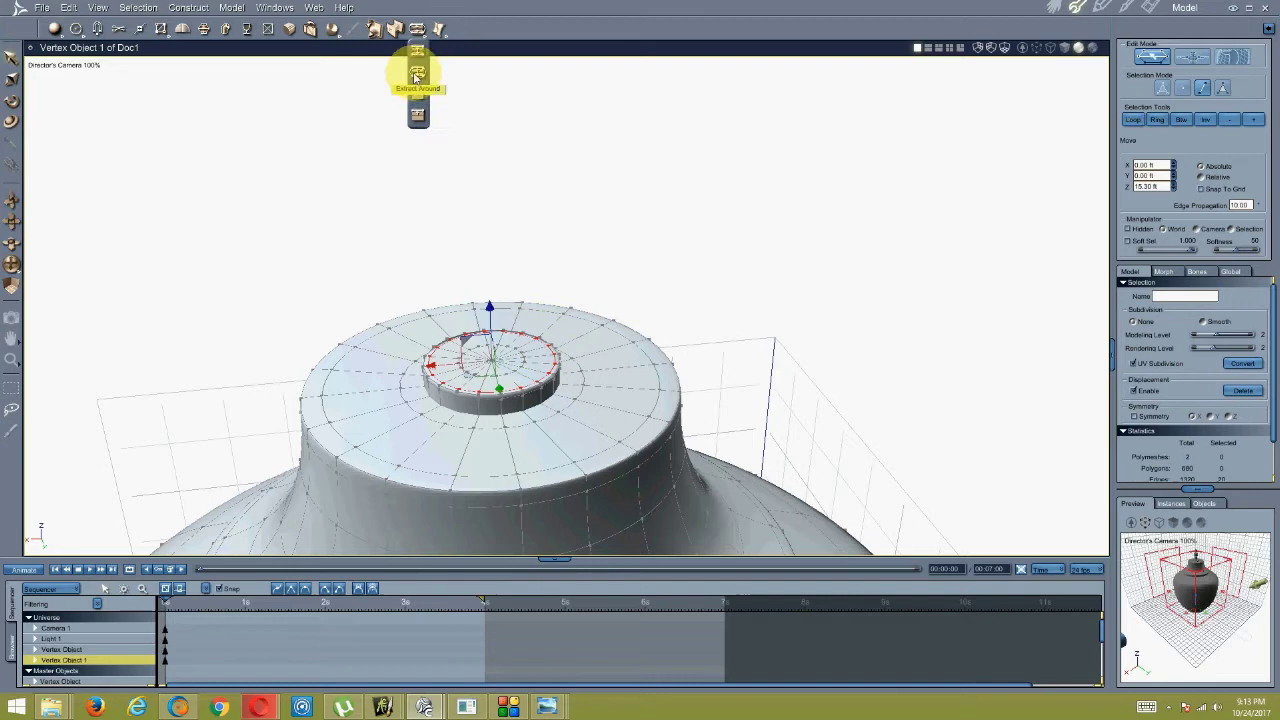
click(417, 77)
drag(558, 309, 571, 272)
scroll(514, 323, down, 3)
middle_drag(514, 323, 534, 340)
key(Escape)
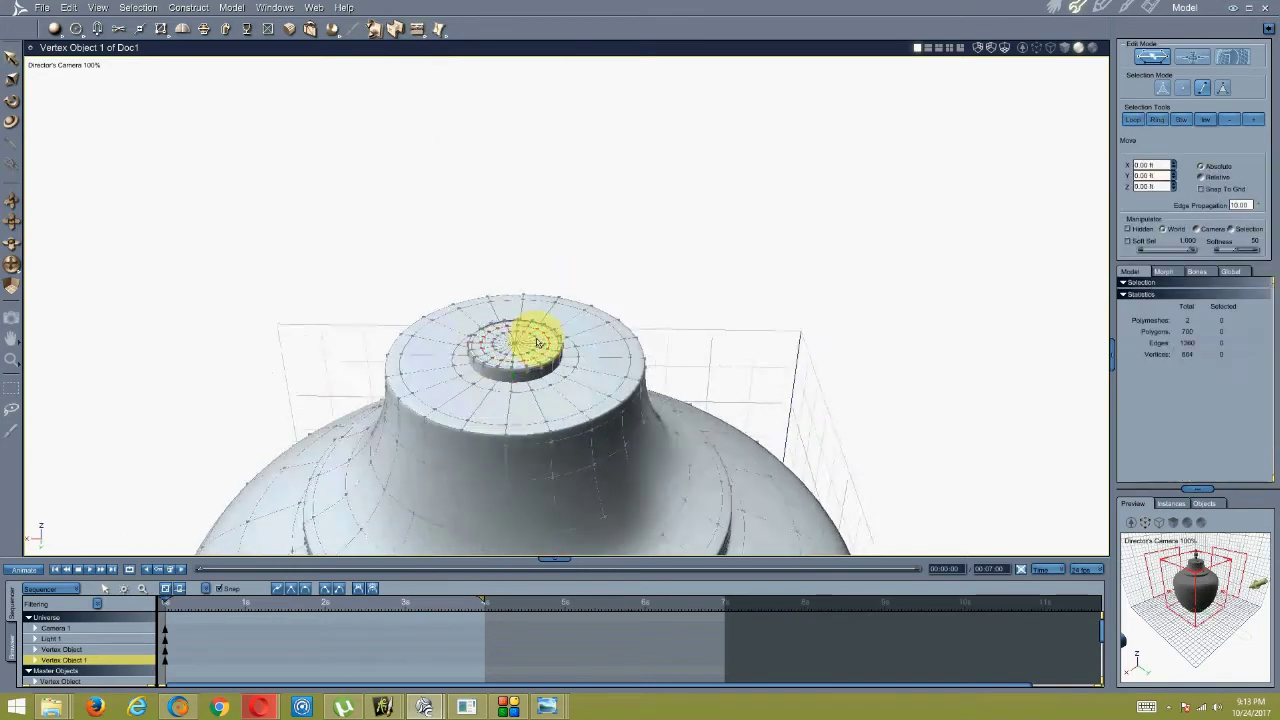
Select the inner circle of polygons on the short cylinder's top face.
scroll(534, 340, up, 5)
click(472, 373)
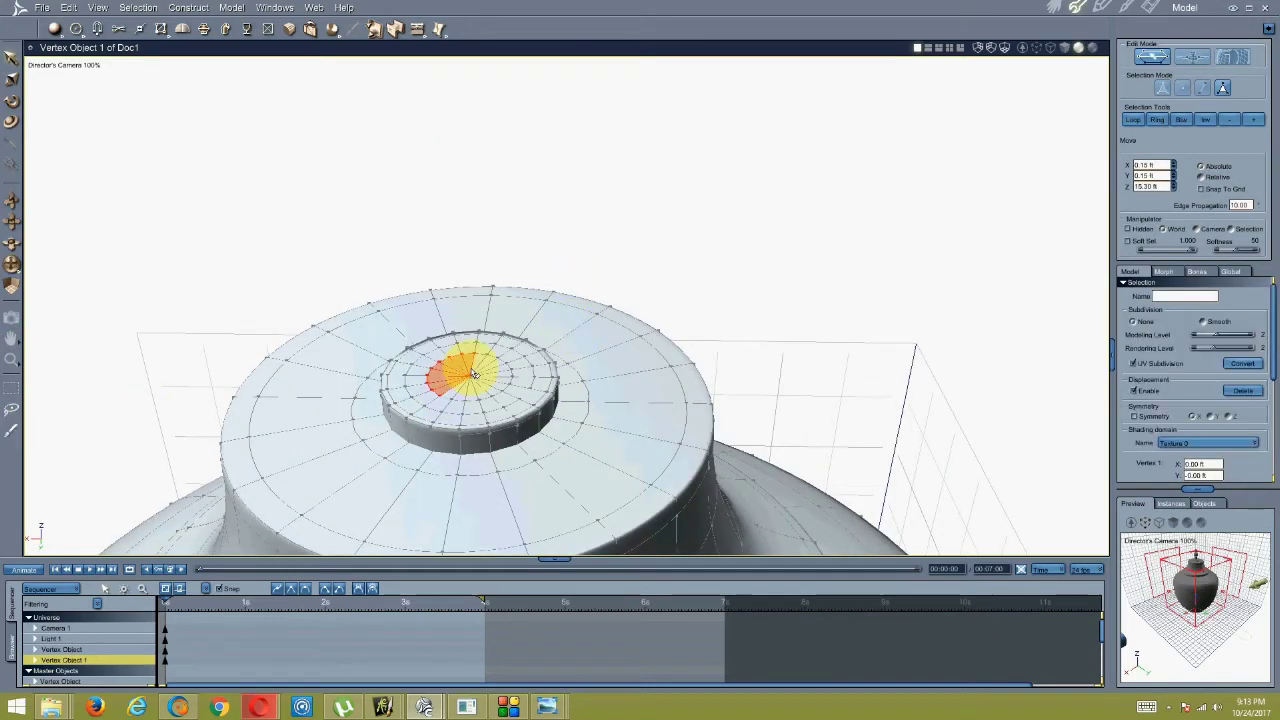
click(1253, 119)
scroll(491, 274, down, 5)
middle_drag(491, 274, 486, 294)
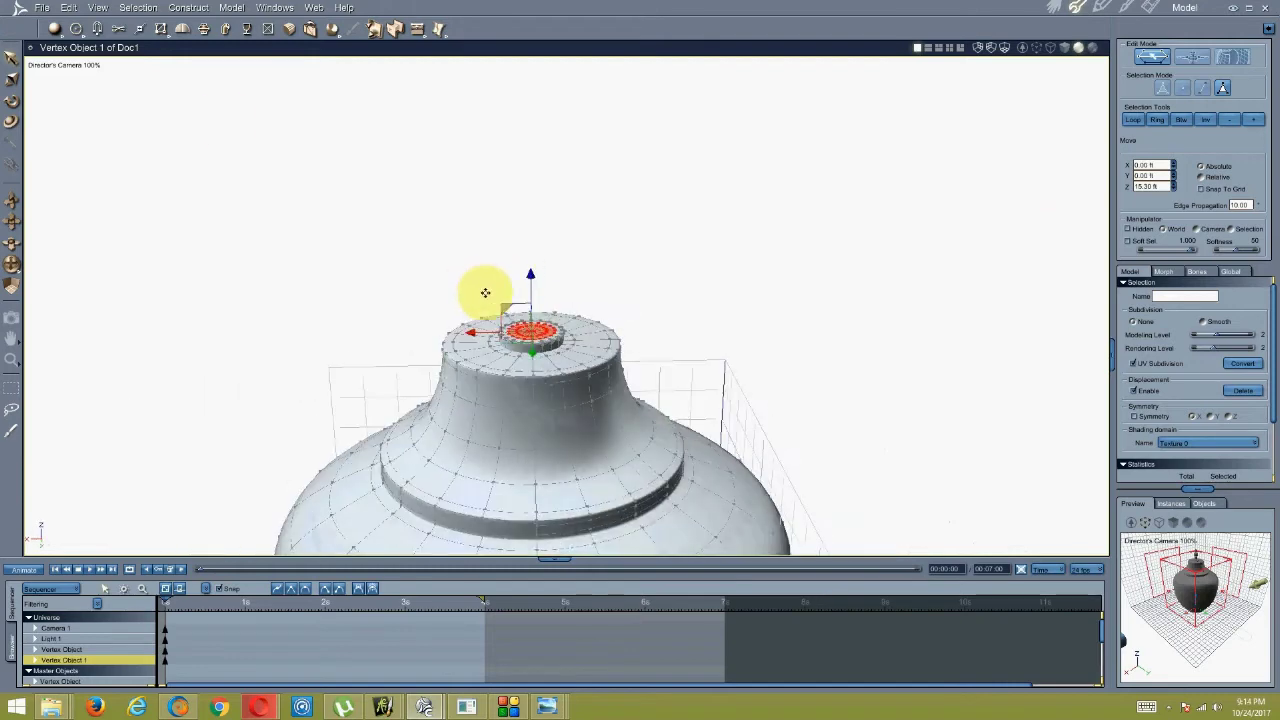
Extrude the selected circle upward as a narrow stem with Link Polygons enabled.
click(97, 29)
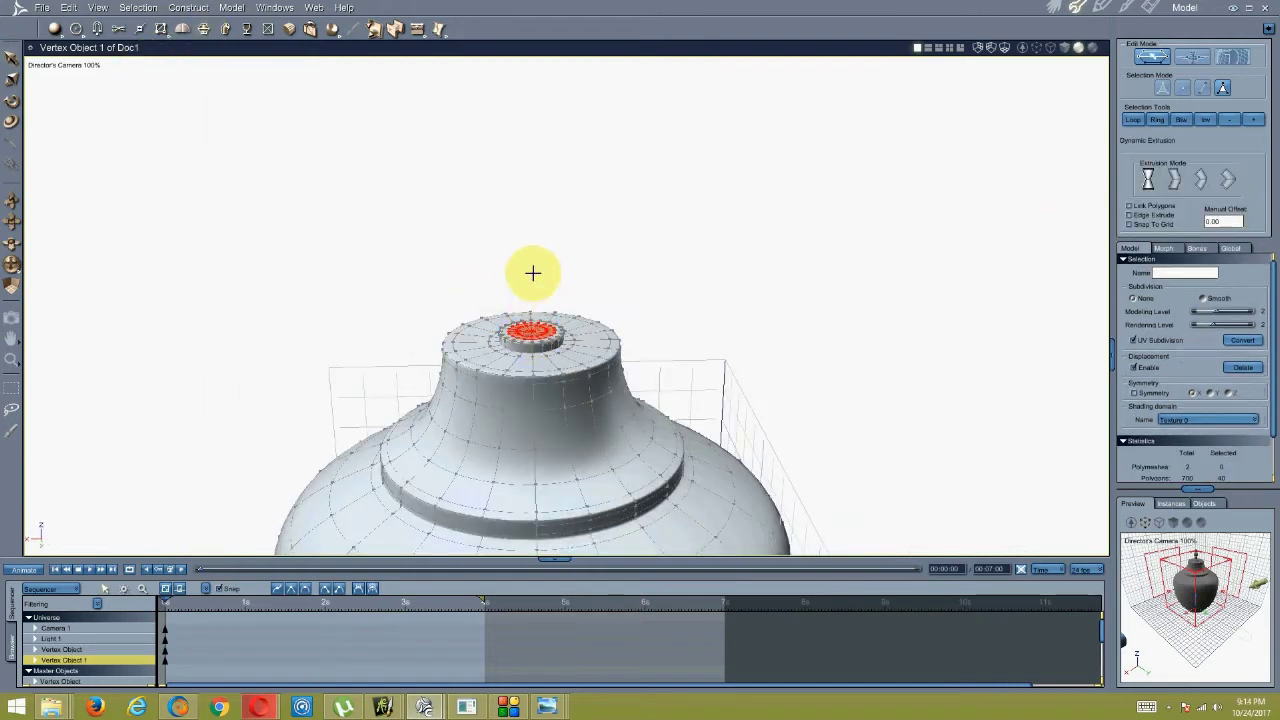
key(Escape)
scroll(507, 291, up, 5)
click(205, 29)
drag(437, 440, 440, 256)
key(ctrl+z)
click(1130, 206)
drag(442, 426, 425, 122)
scroll(443, 254, down, 5)
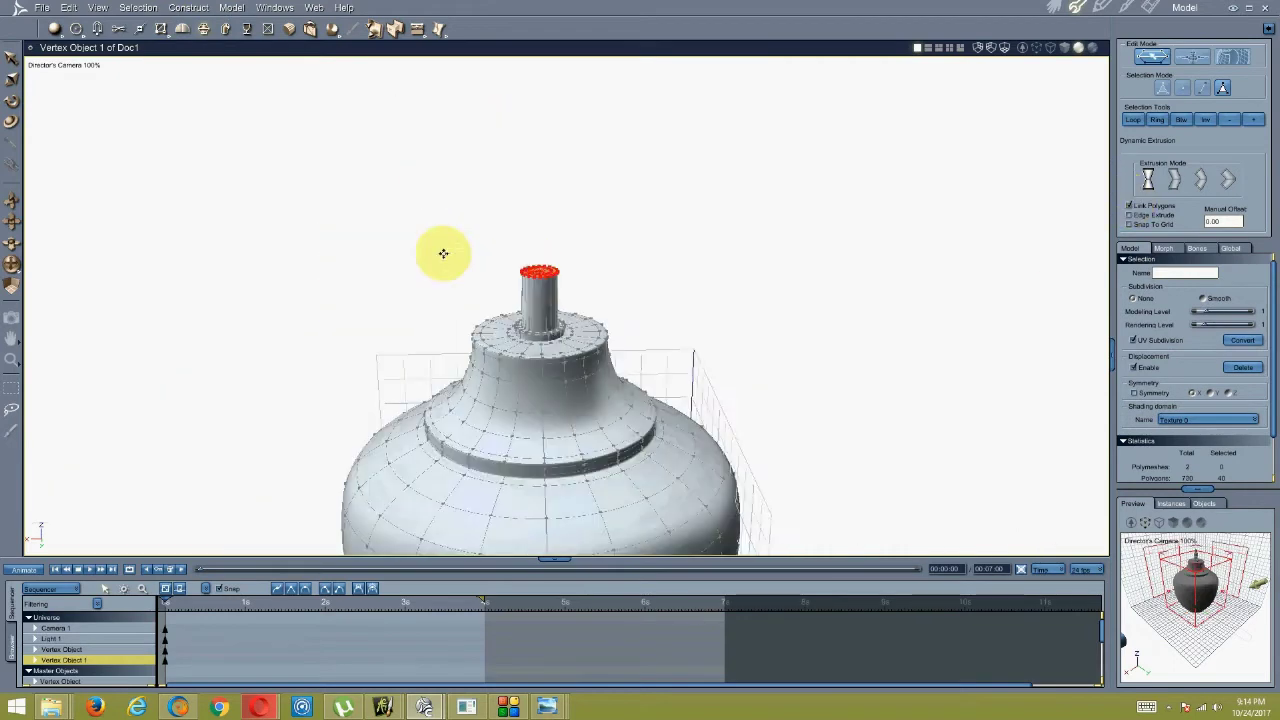
Raise the stem's top face along Z to make the stem taller.
scroll(443, 254, down, 2)
middle_drag(443, 254, 441, 226)
click(11, 56)
drag(545, 220, 534, 187)
scroll(546, 195, down, 1)
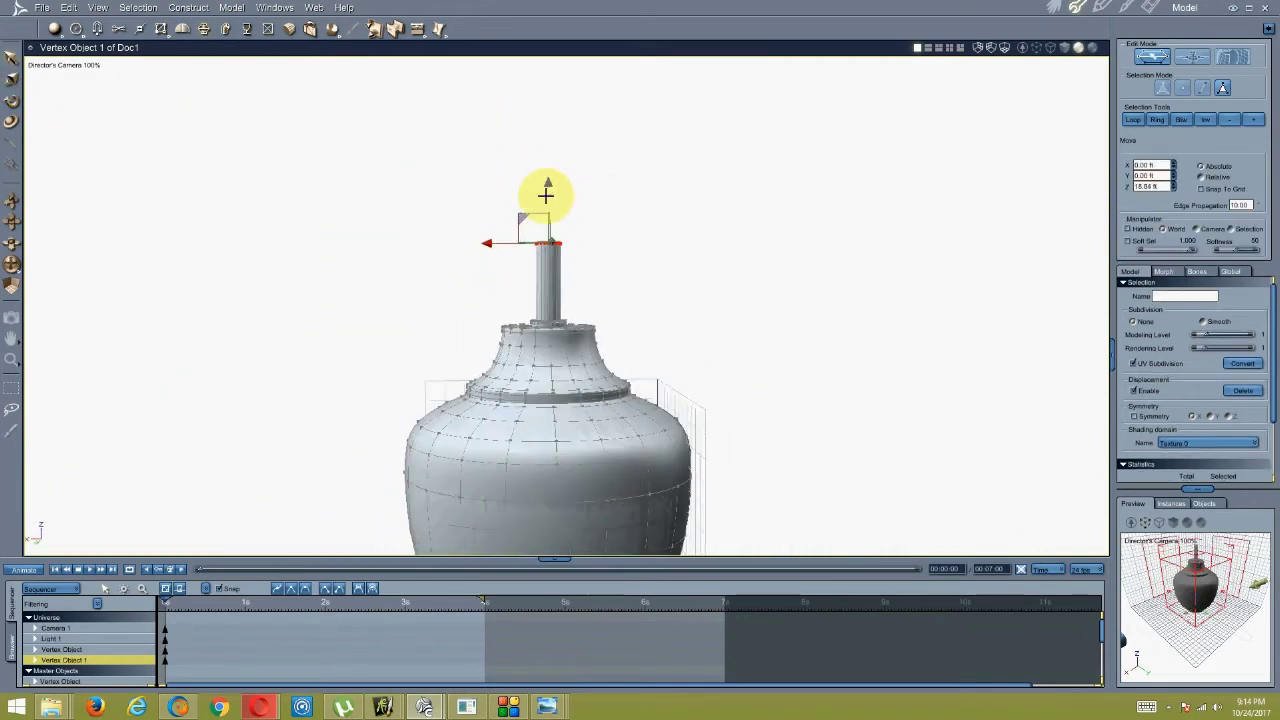
Extract supporting edge loops at the stem's top rim and base.
scroll(546, 218, up, 2)
scroll(534, 317, up, 3)
middle_drag(543, 251, 552, 337)
click(875, 172)
click(1204, 90)
click(489, 490)
shift+click(477, 297)
click(1130, 119)
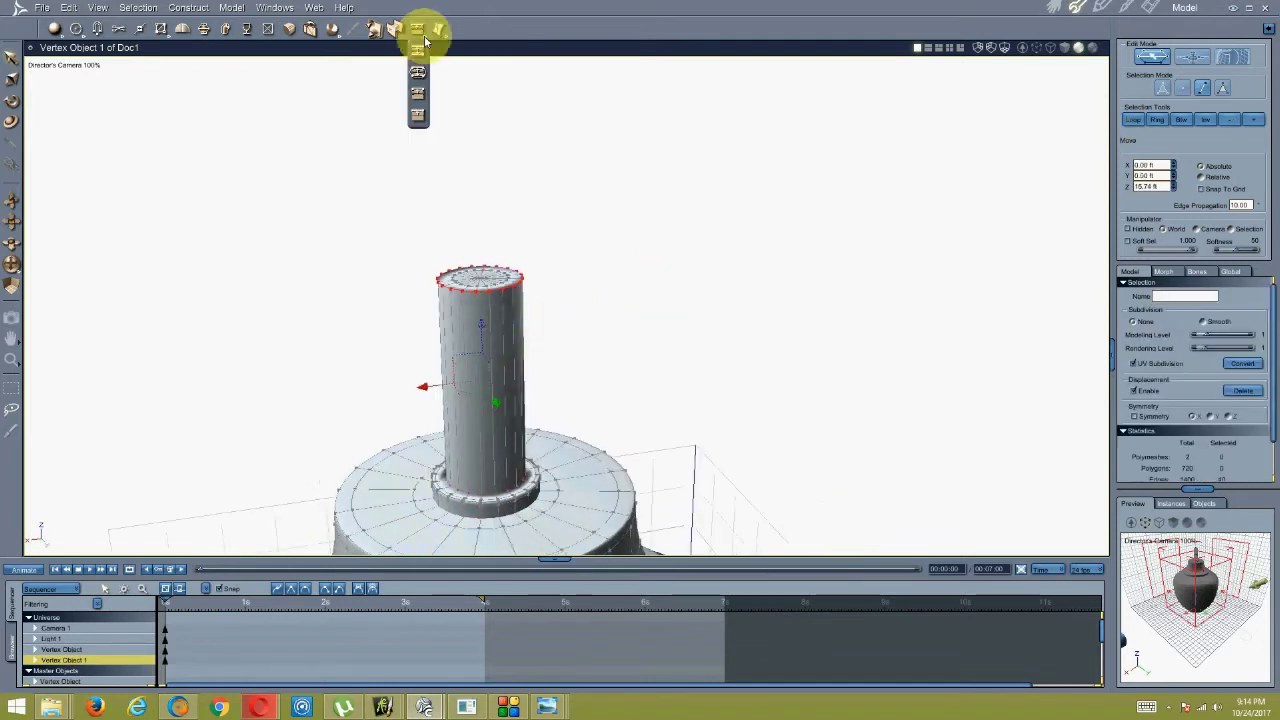
click(419, 48)
drag(487, 290, 488, 318)
middle_drag(488, 328, 474, 297)
Extract the stem's top edge loop along the shaft to add a loop partway down.
click(477, 288)
click(1131, 120)
click(420, 30)
click(412, 100)
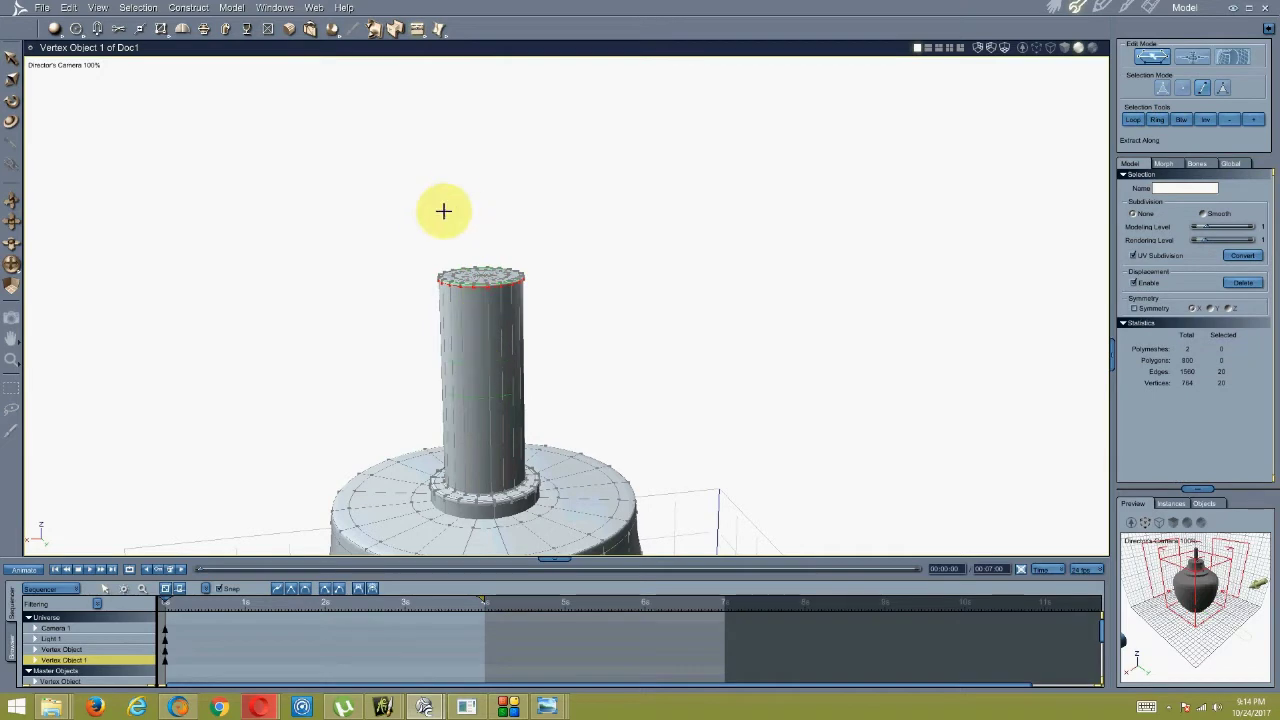
drag(468, 287, 470, 384)
middle_drag(468, 396, 423, 374)
Extract supporting loops beside the stem's middle edge loop and return to the Assemble room.
click(420, 32)
click(416, 50)
drag(496, 378, 481, 460)
middle_drag(573, 336, 606, 367)
middle_drag(516, 374, 487, 320)
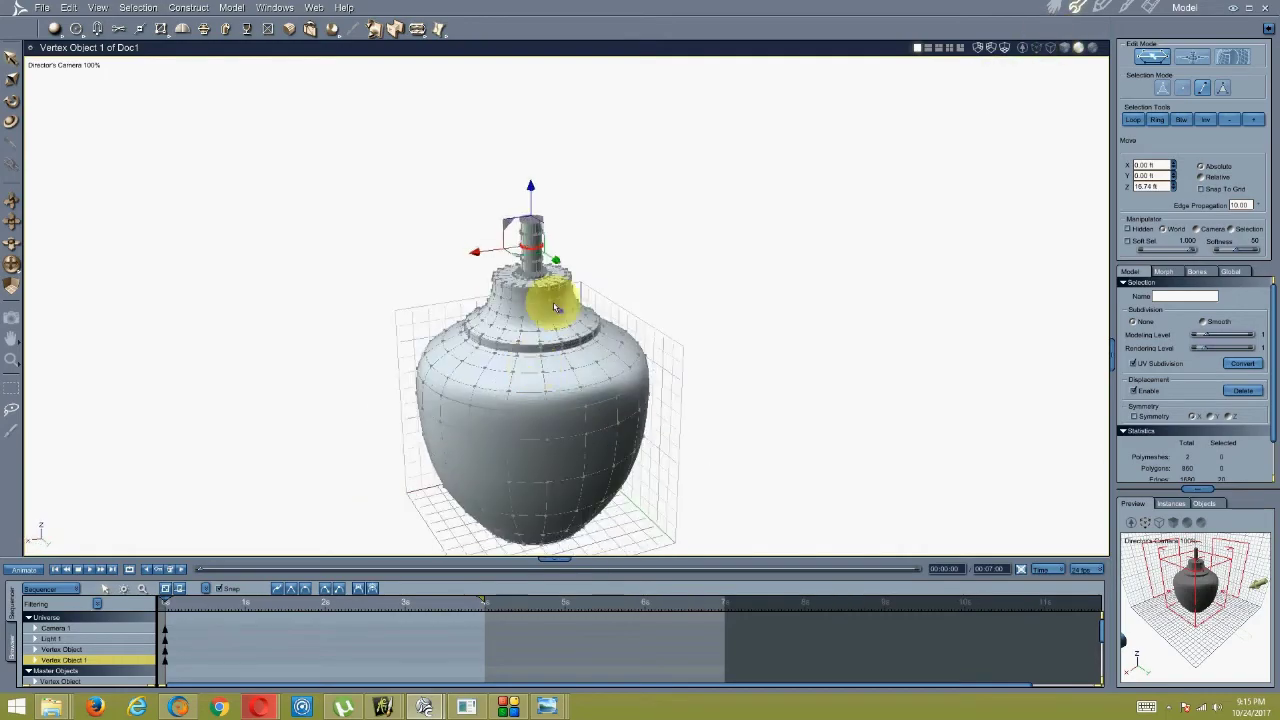
click(1060, 7)
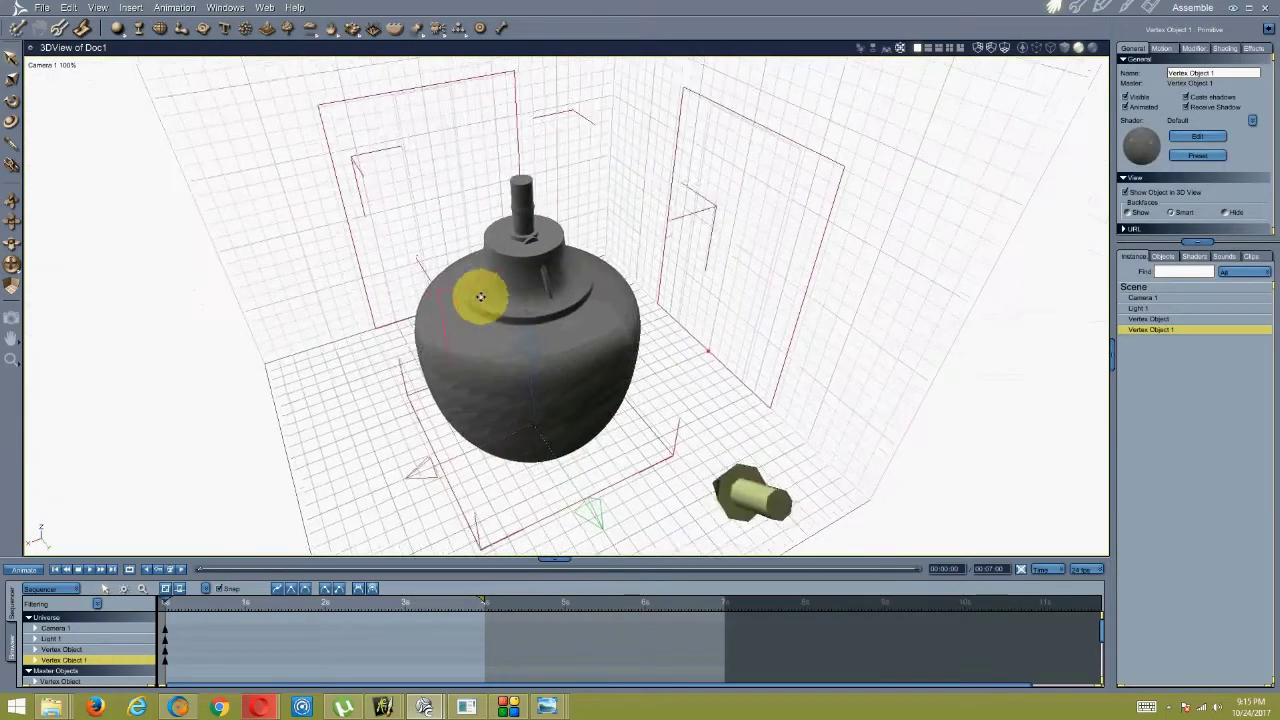
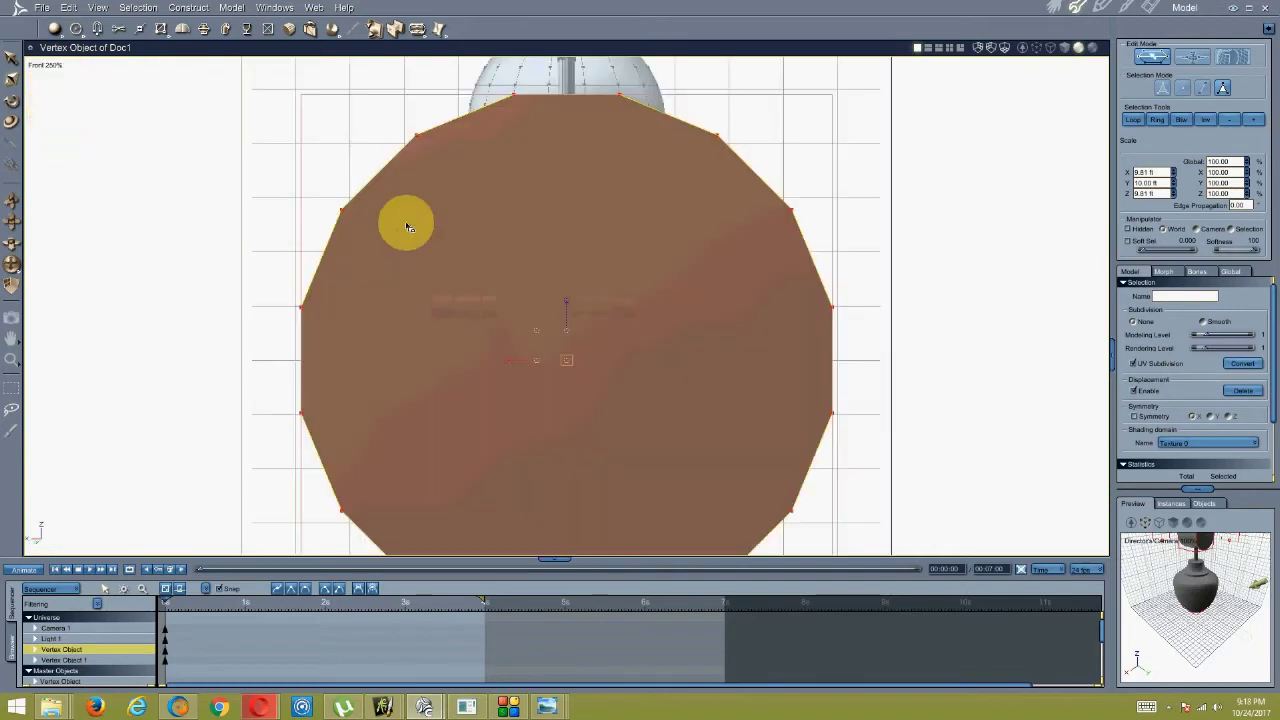
Scale the selected cylinder down to a thin rod about 0.20 ft in X and Z.
scroll(584, 326, up, 4)
drag(609, 333, 554, 386)
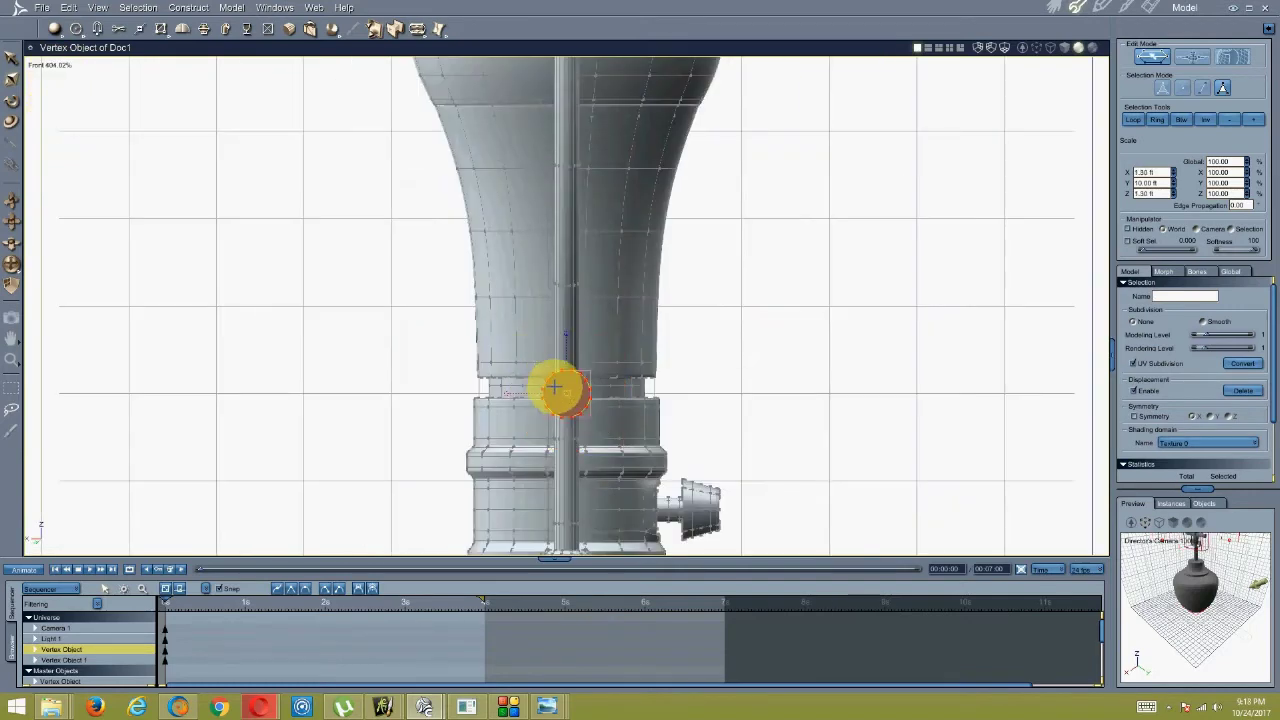
scroll(578, 285, down, 9)
Raise the rod to the spool-shaped fitting above the harp, at about 15.95 ft in Z.
middle_drag(580, 283, 580, 400)
click(11, 58)
middle_drag(346, 200, 336, 247)
drag(555, 446, 548, 92)
middle_drag(550, 90, 545, 264)
scroll(540, 304, up, 6)
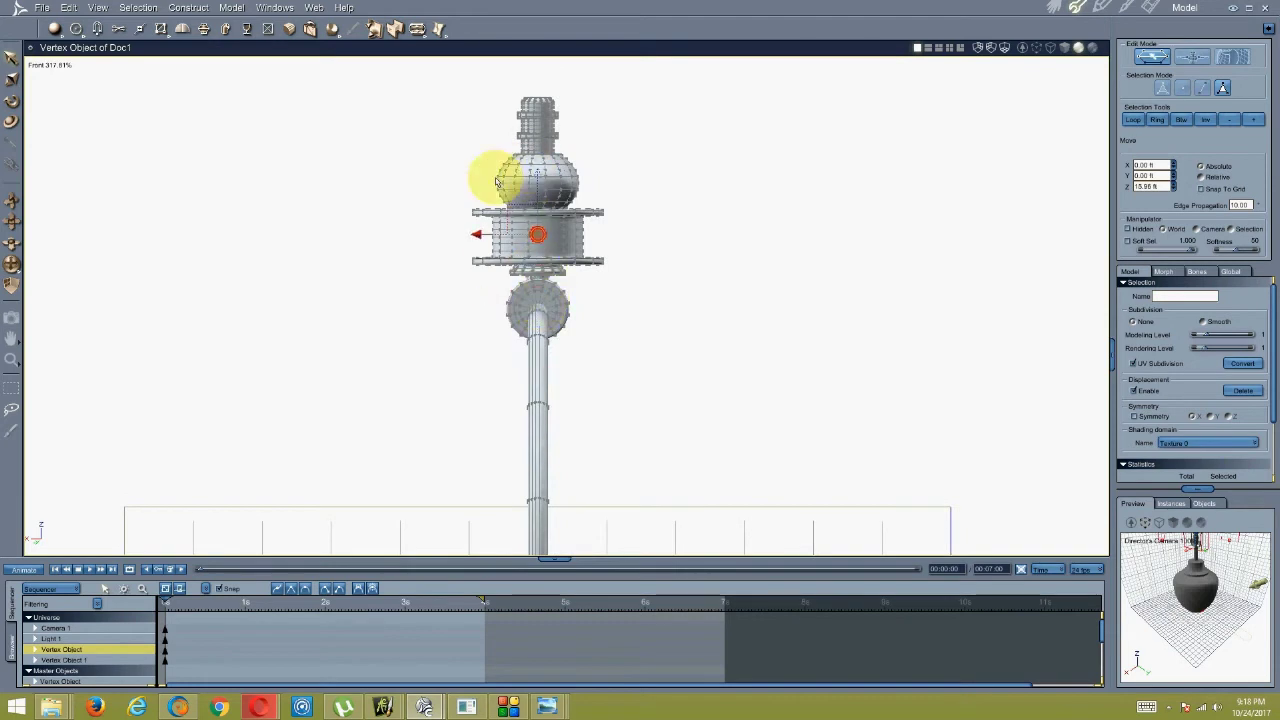
Enlarge the rod's cross-section to fit between the spool's two flanges and center it at 15.93 ft in Z.
scroll(496, 180, up, 5)
click(12, 78)
scroll(458, 276, up, 1)
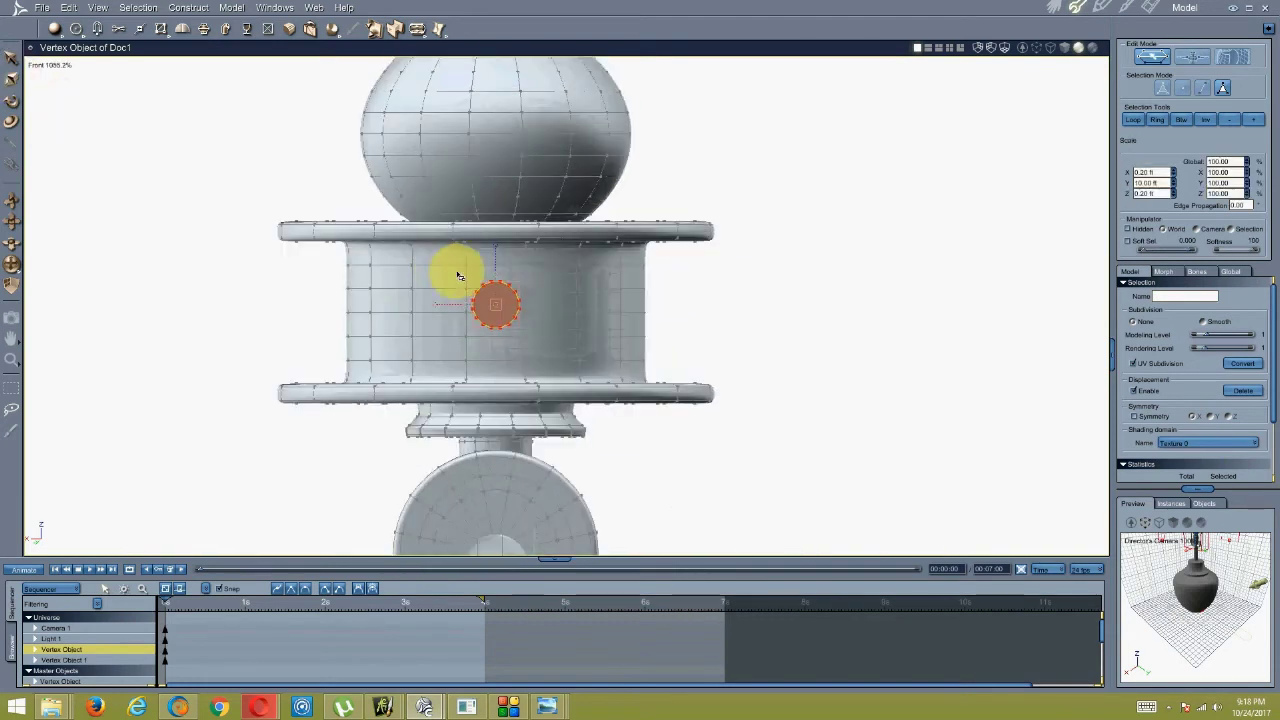
click(12, 57)
click(491, 238)
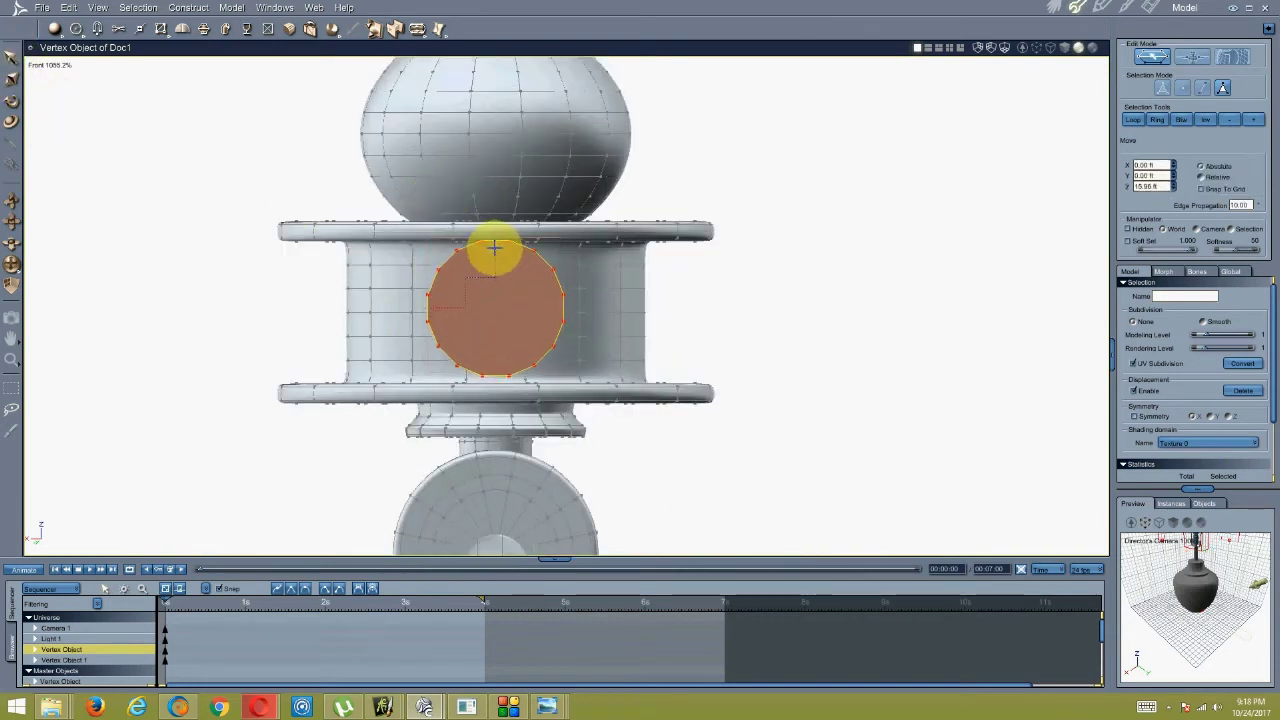
Check the rod in the top and perspective views and reduce its thickness to 0.28 ft in X and Z.
click(48, 65)
click(40, 86)
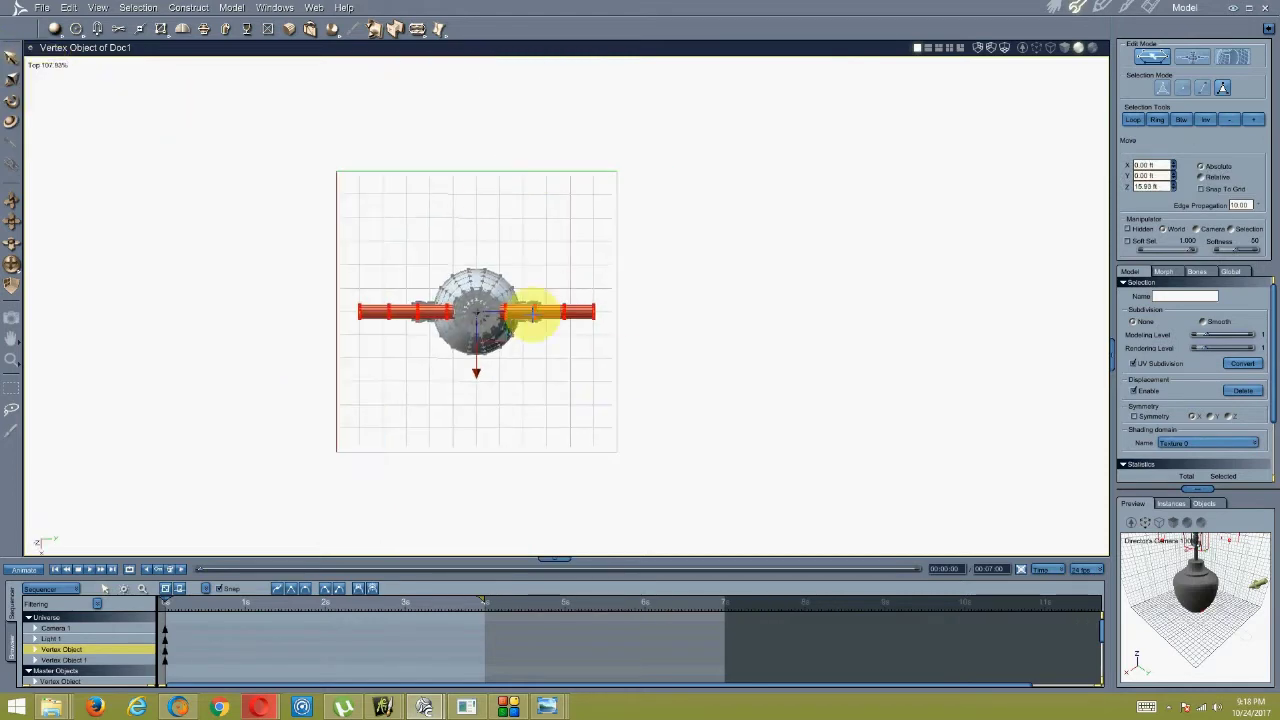
scroll(540, 312, up, 1)
click(48, 135)
middle_drag(423, 323, 421, 241)
key(s)
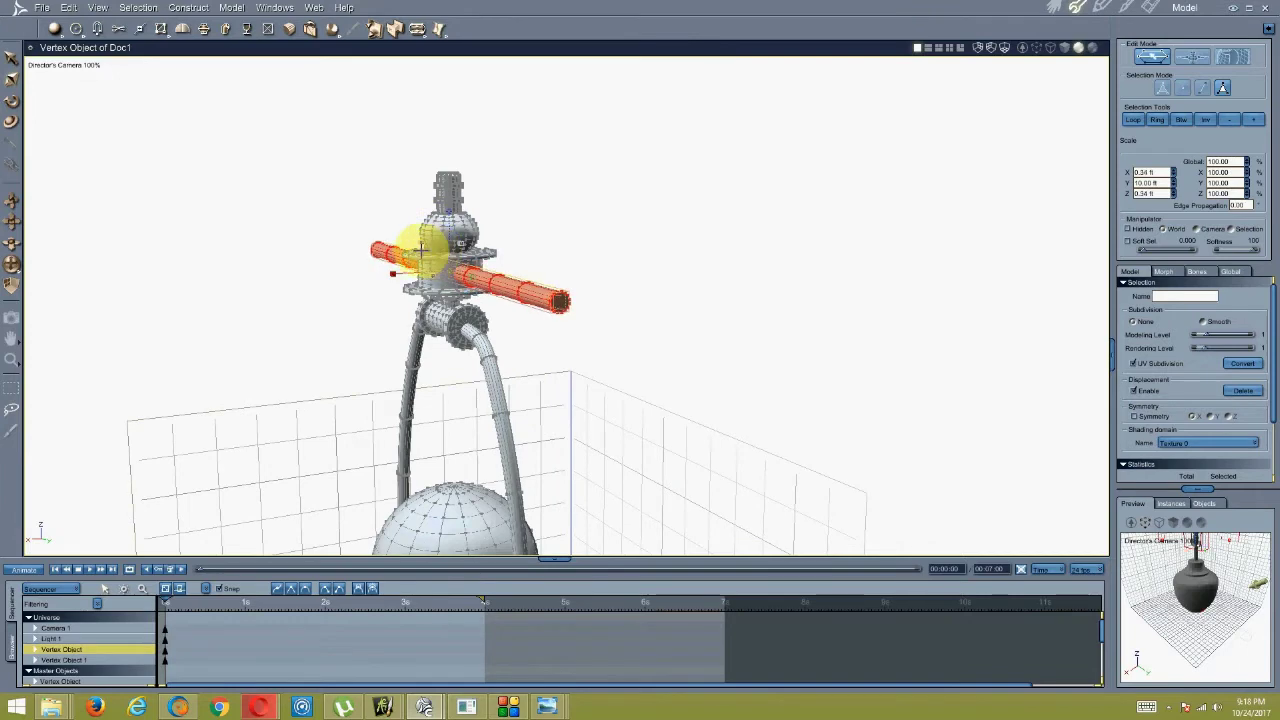
drag(443, 248, 449, 263)
Move the rod along Y in the top view to about 5.5 ft, so it extends from one side of the spool.
click(48, 65)
click(40, 86)
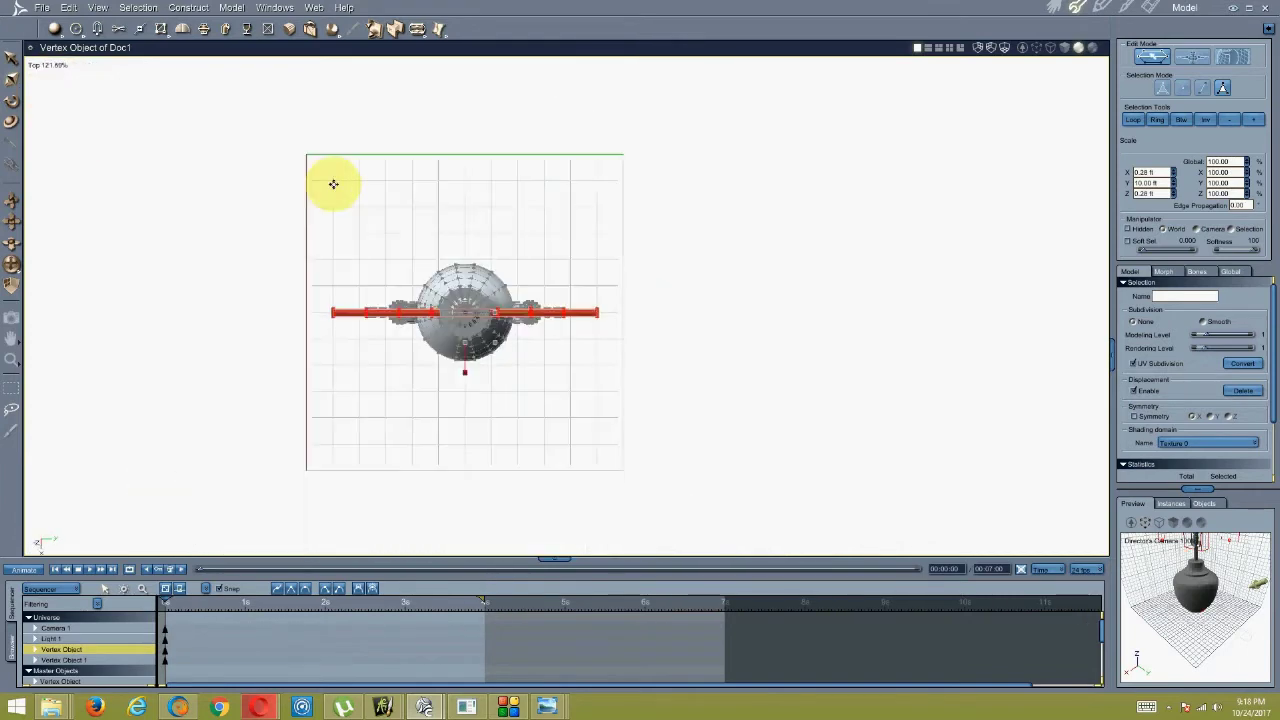
click(9, 62)
drag(493, 338, 542, 340)
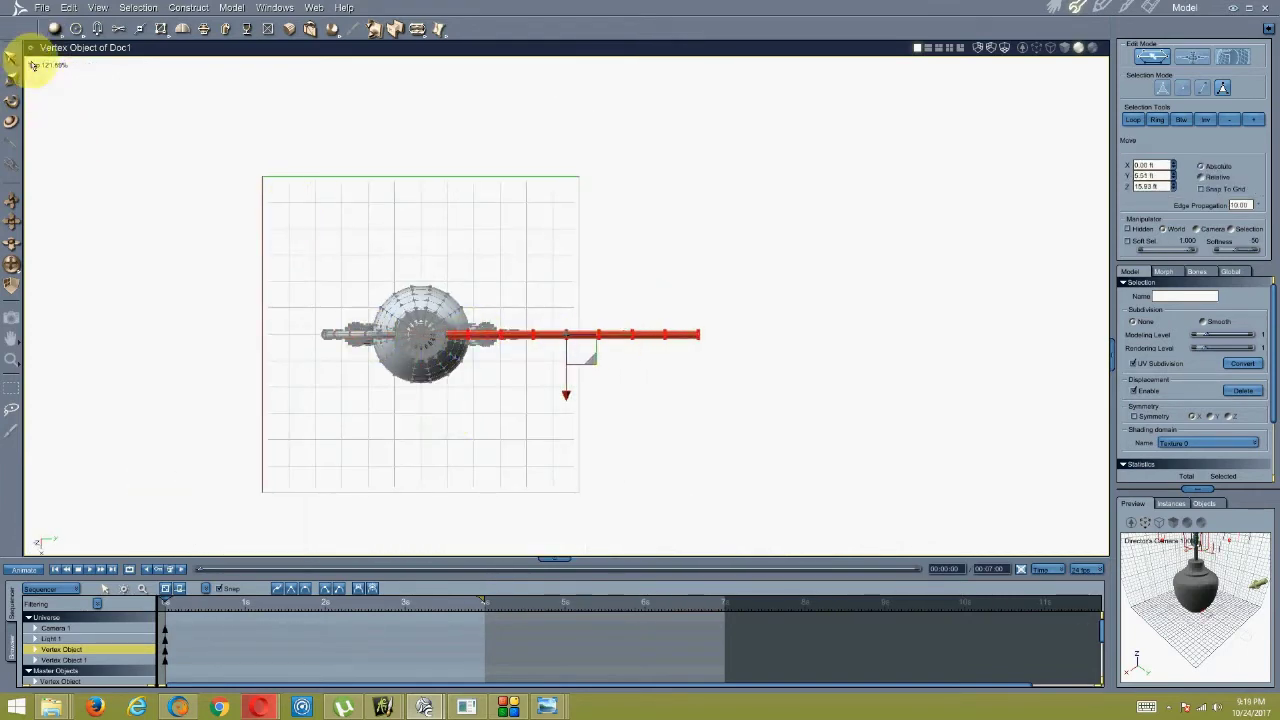
Lengthen the rod outward from the spool to about 11.34 ft in Y.
click(33, 65)
click(48, 135)
drag(725, 286, 727, 286)
middle_drag(727, 286, 425, 275)
click(10, 81)
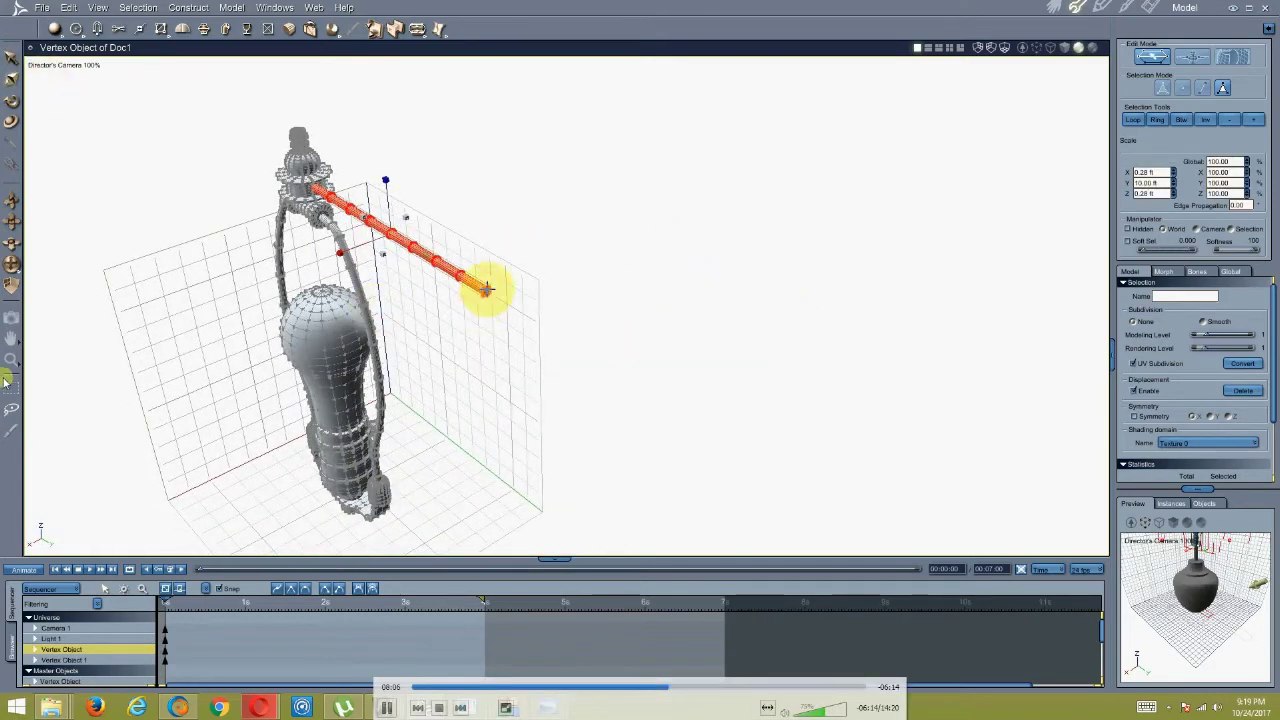
drag(486, 289, 526, 309)
middle_drag(526, 309, 542, 281)
scroll(542, 281, up, 3)
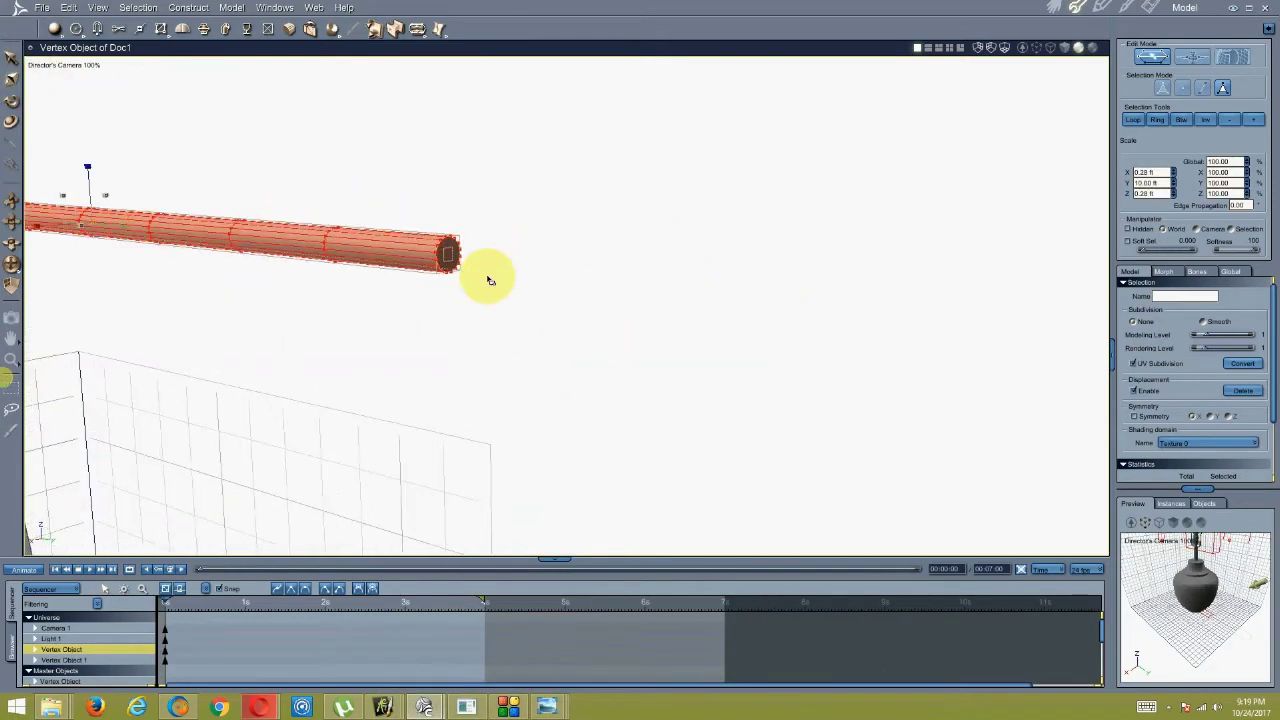
drag(462, 259, 586, 274)
scroll(489, 303, down, 5)
middle_drag(489, 303, 450, 285)
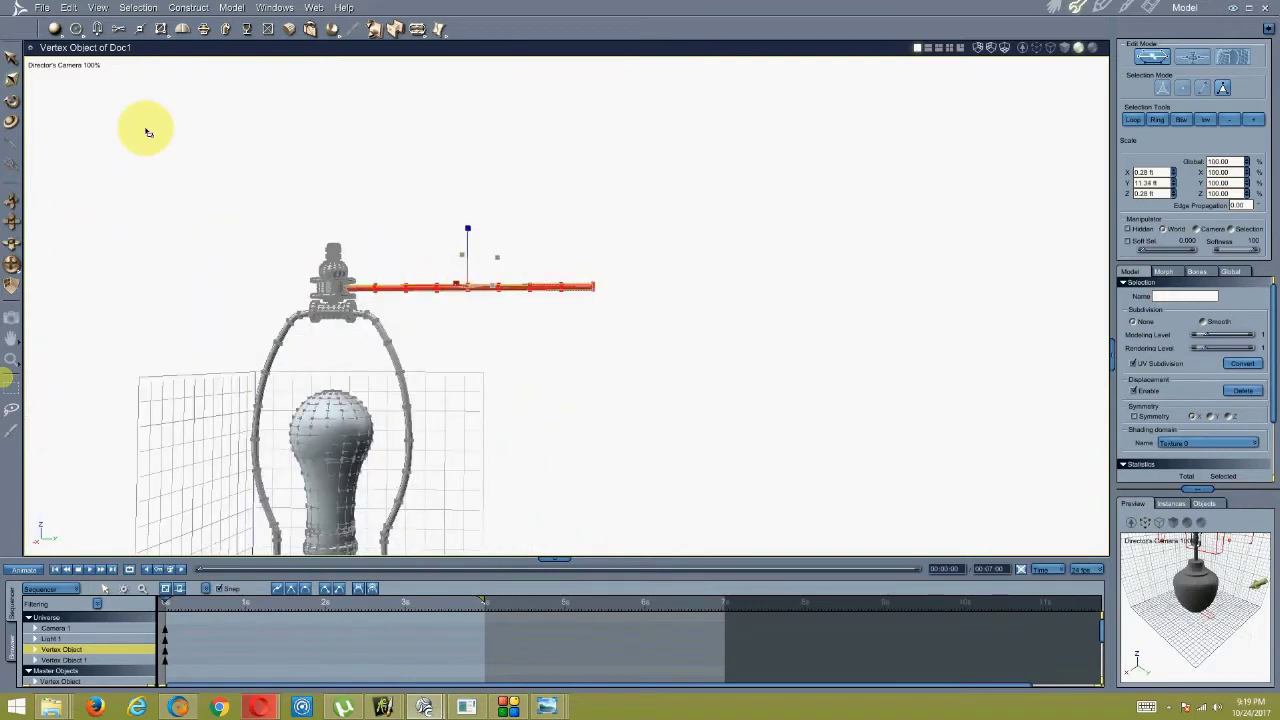
Tilt the rod's outer end upward in the left view and reposition it against the spool, centered at 5.98 ft in Y and 17.47 ft in Z.
click(48, 66)
click(44, 92)
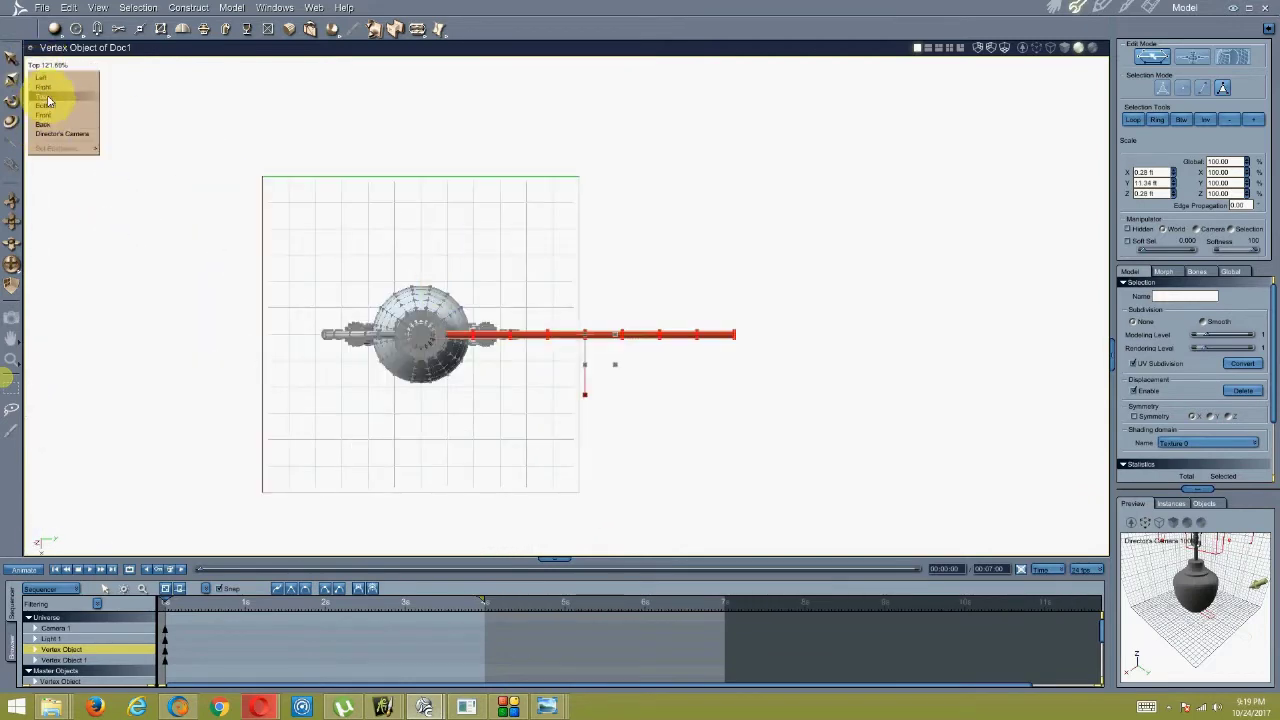
click(46, 115)
click(37, 65)
click(41, 78)
middle_drag(470, 266, 368, 289)
click(14, 101)
mouse_move(660, 158)
mouse_down()
mouse_move(668, 150)
mouse_move(651, 165)
mouse_move(652, 143)
mouse_up()
key(m)
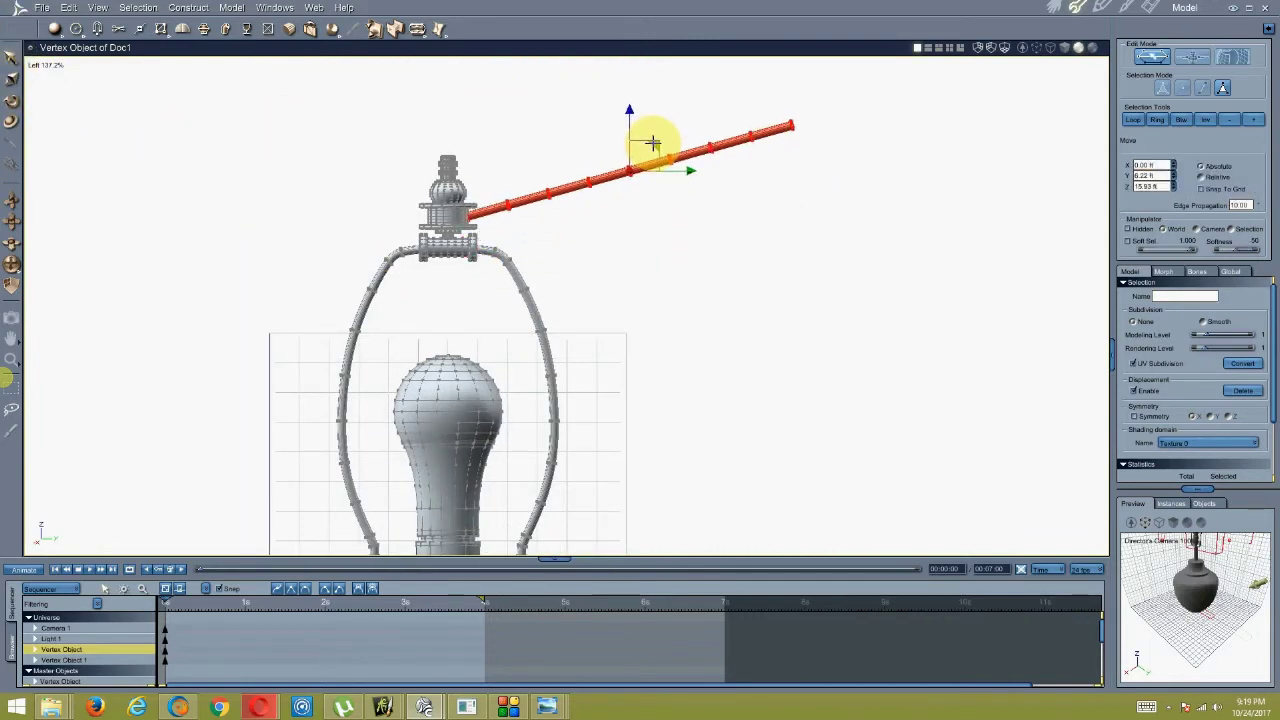
Duplicate the tilted rod and rotate the copy 90 degrees in the top view.
click(44, 66)
click(46, 92)
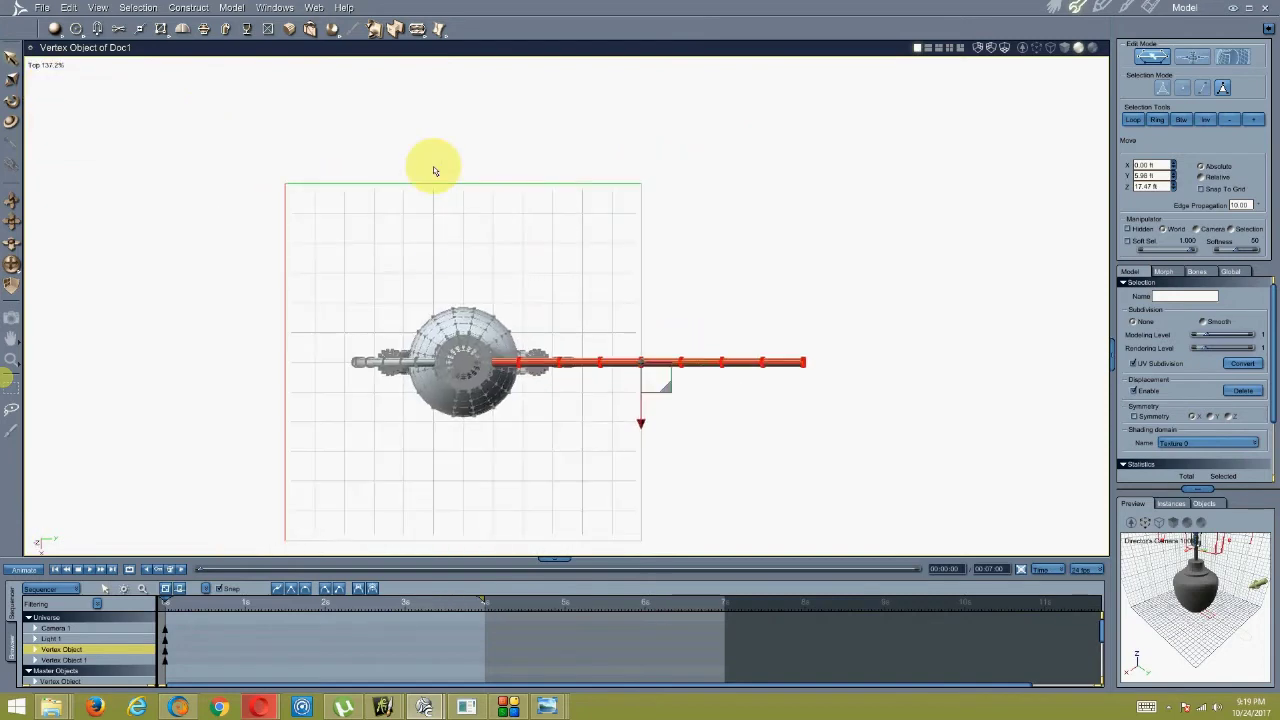
key(space)
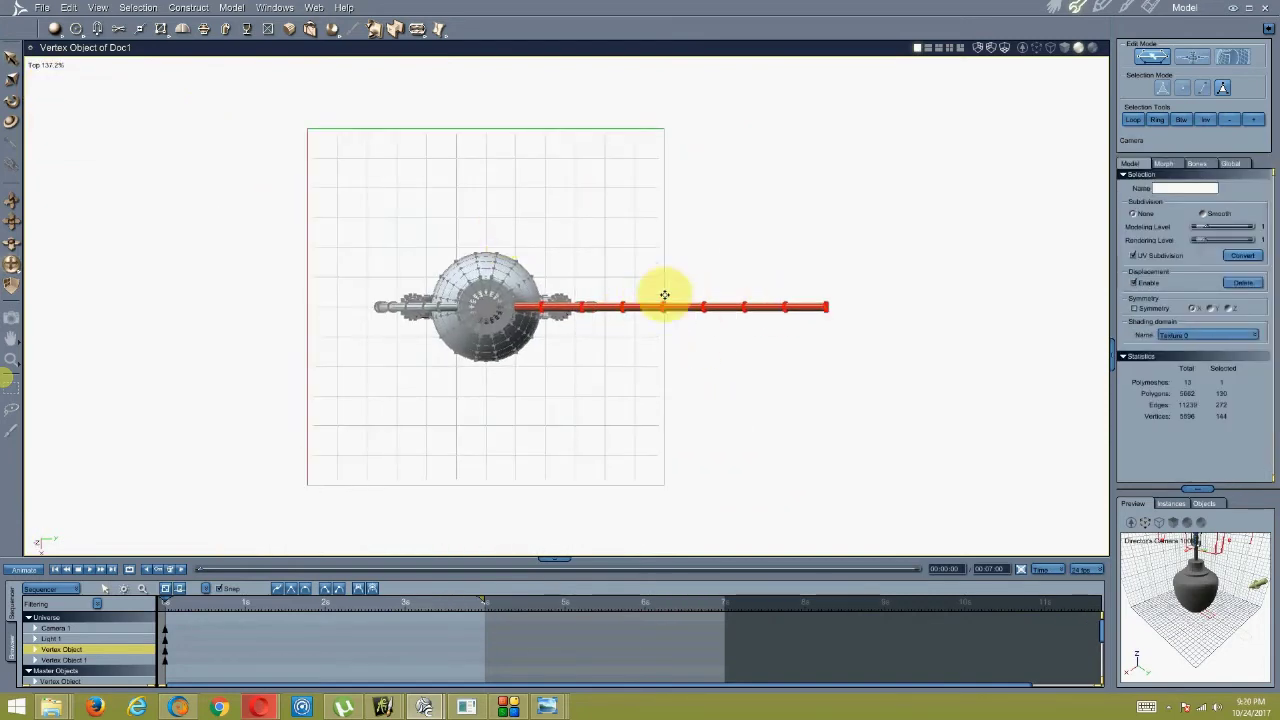
click(640, 297)
click(12, 101)
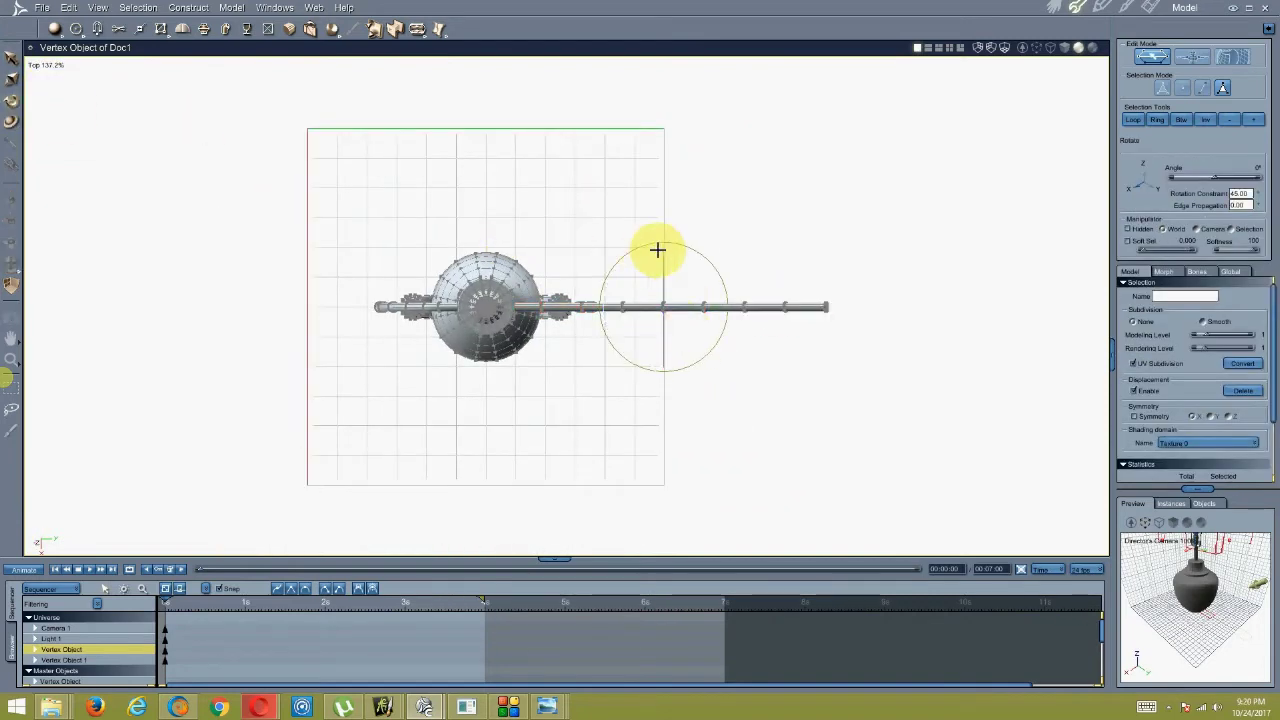
drag(659, 247, 706, 309)
Set the rotated copy's Y position to 0 and move it along X to about 5.9 ft, with its inner end at the spool.
click(12, 58)
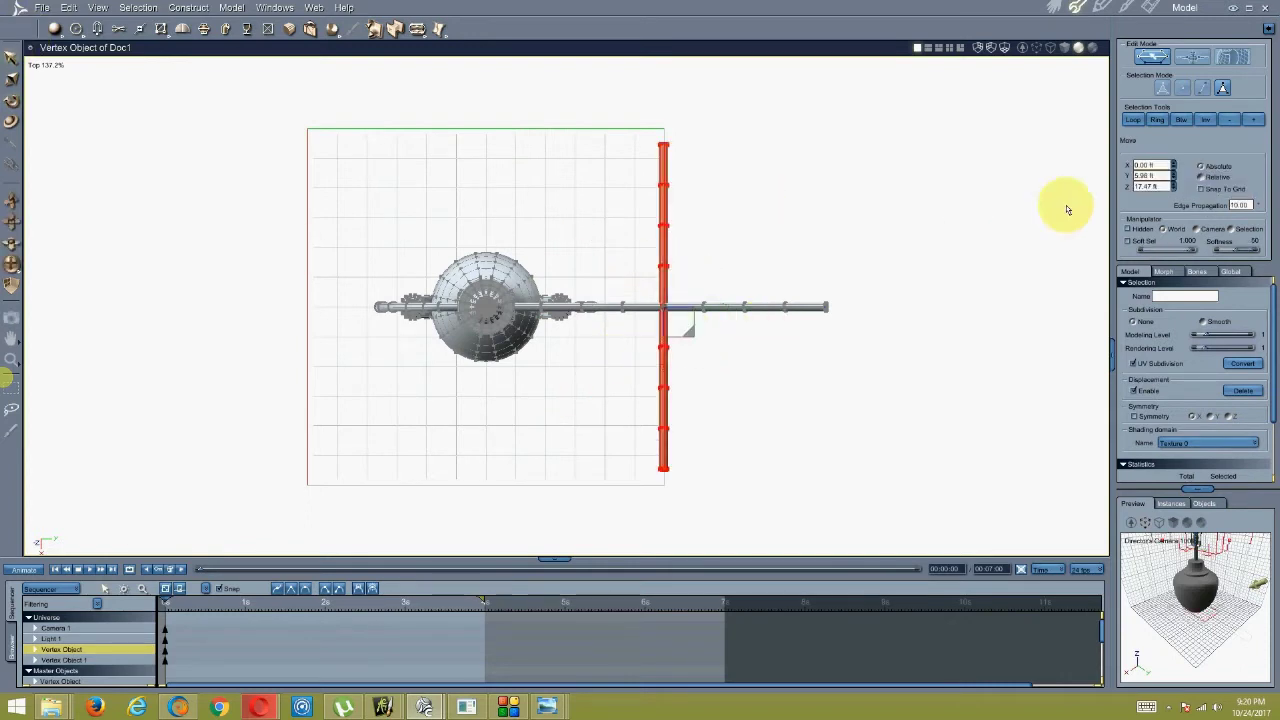
text(0)
key(Return)
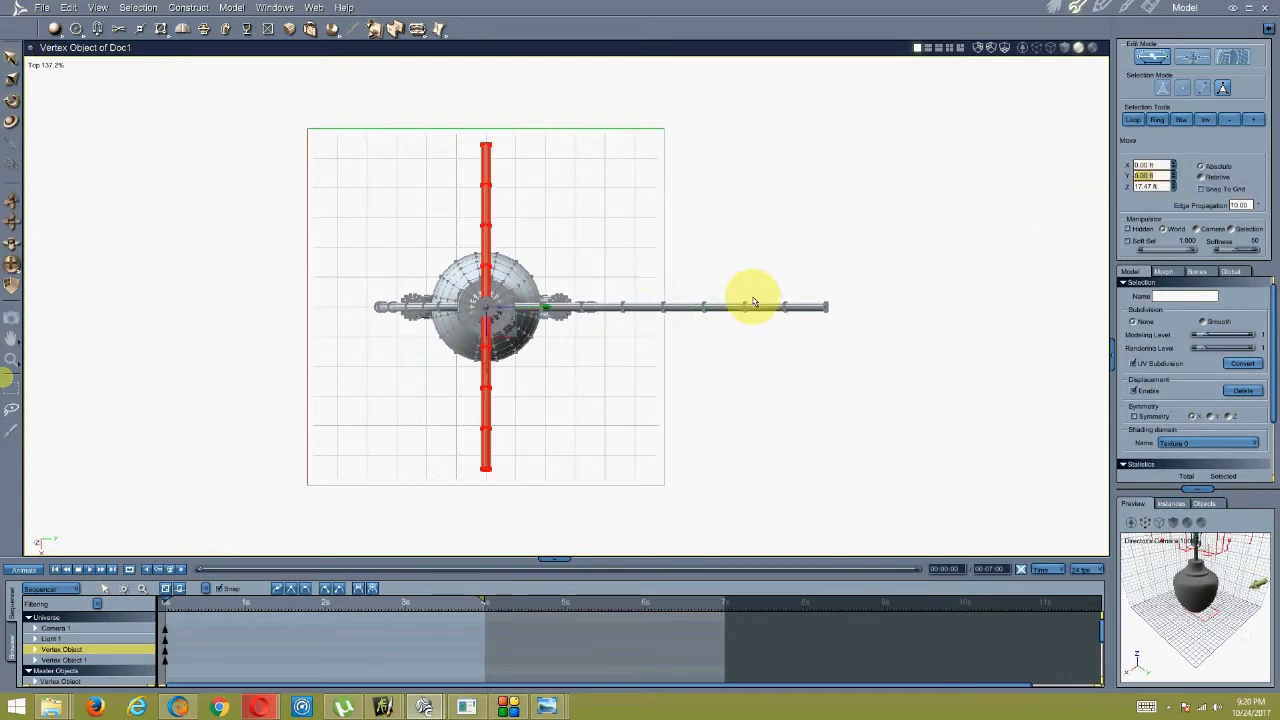
middle_drag(492, 360, 508, 302)
drag(500, 306, 486, 485)
scroll(489, 400, up, 5)
middle_drag(485, 284, 529, 302)
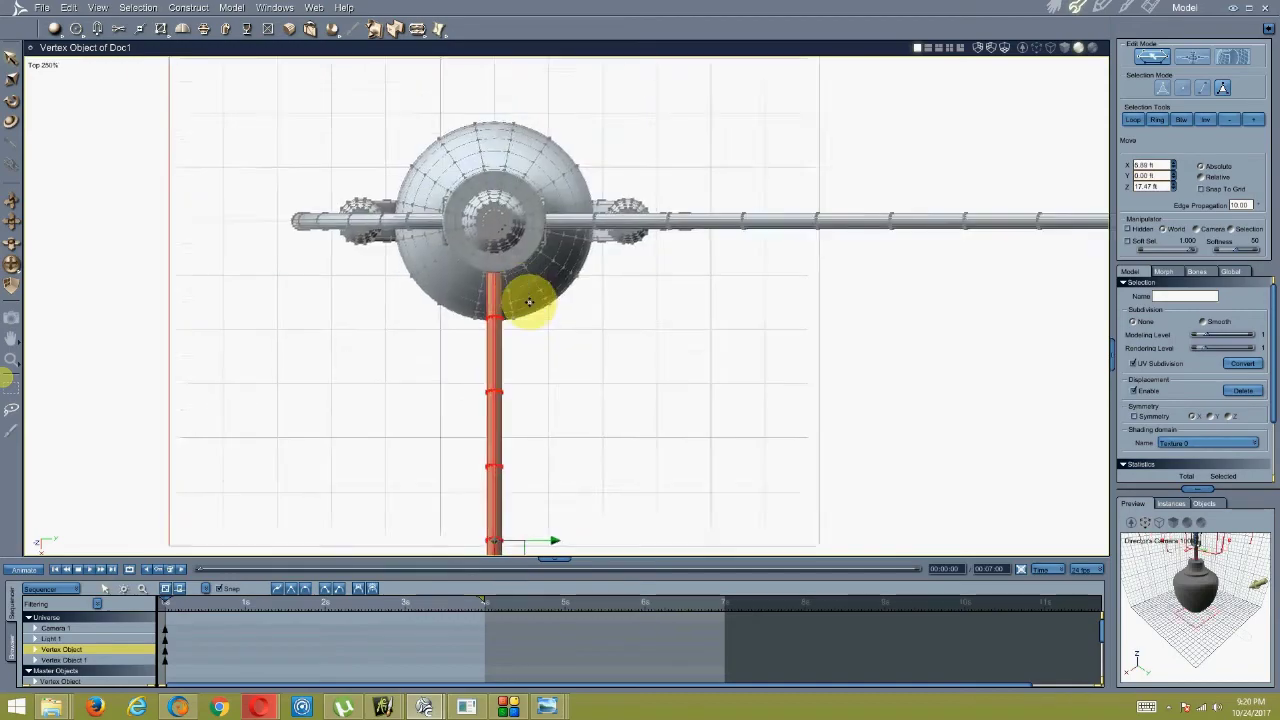
scroll(550, 255, up, 8)
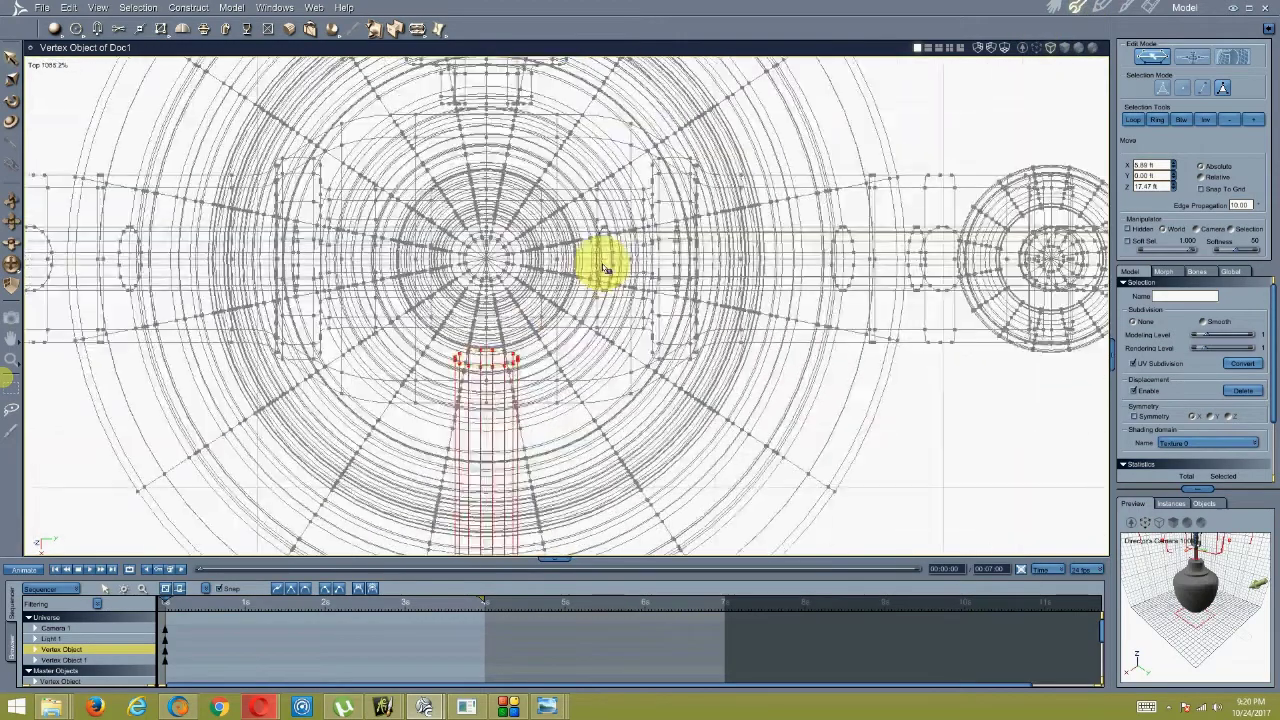
scroll(600, 265, down, 10)
Examine how the perpendicular rod meets the spool from the director's camera in shaded display.
click(47, 65)
click(45, 148)
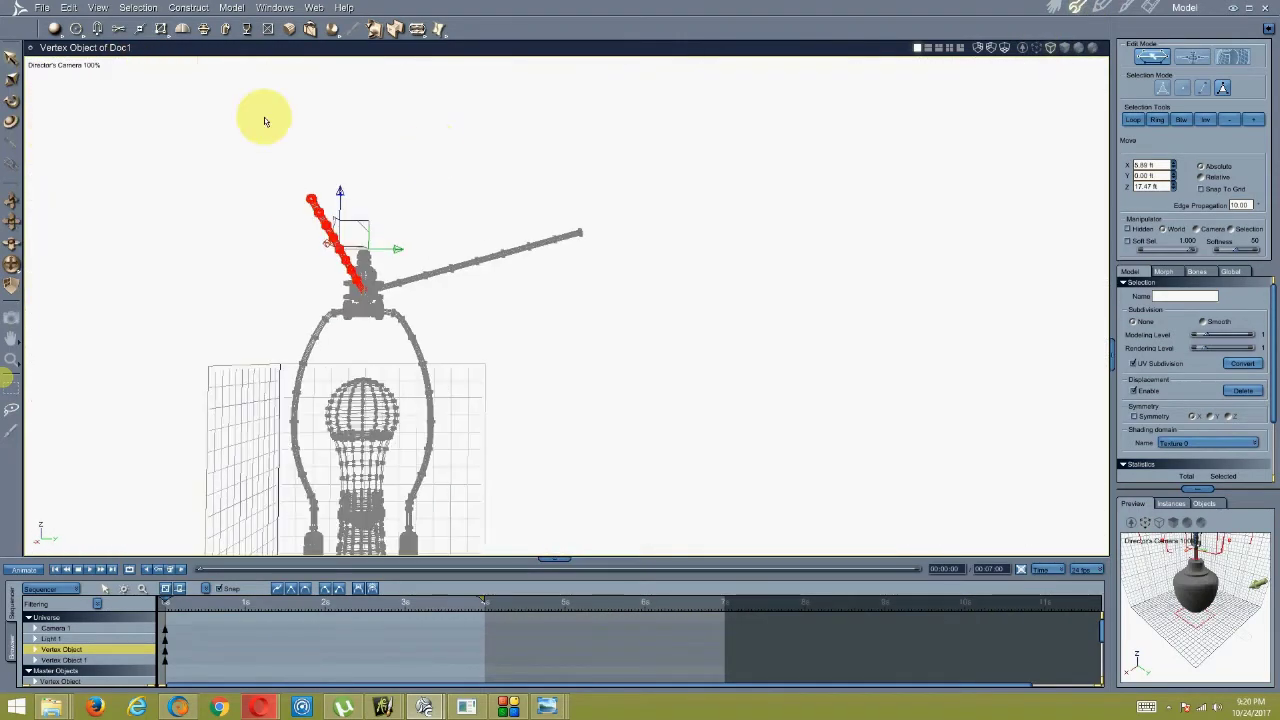
click(64, 75)
key(ctrl+z)
click(65, 67)
click(47, 148)
mouse_move(409, 186)
middle_down()
mouse_move(361, 181)
mouse_move(694, 189)
middle_up()
click(1078, 47)
scroll(694, 189, up, 4)
mouse_move(730, 250)
middle_down()
mouse_move(689, 260)
mouse_move(567, 233)
mouse_move(571, 271)
mouse_move(510, 265)
middle_up()
scroll(689, 260, up, 4)
scroll(567, 233, down, 4)
Rotate the original rod in the top view so its outer end swings away from the second rod, centered at X -2.67 ft, Y 5.82 ft.
drag(309, 166, 520, 230)
click(42, 68)
click(52, 110)
scroll(660, 280, down, 4)
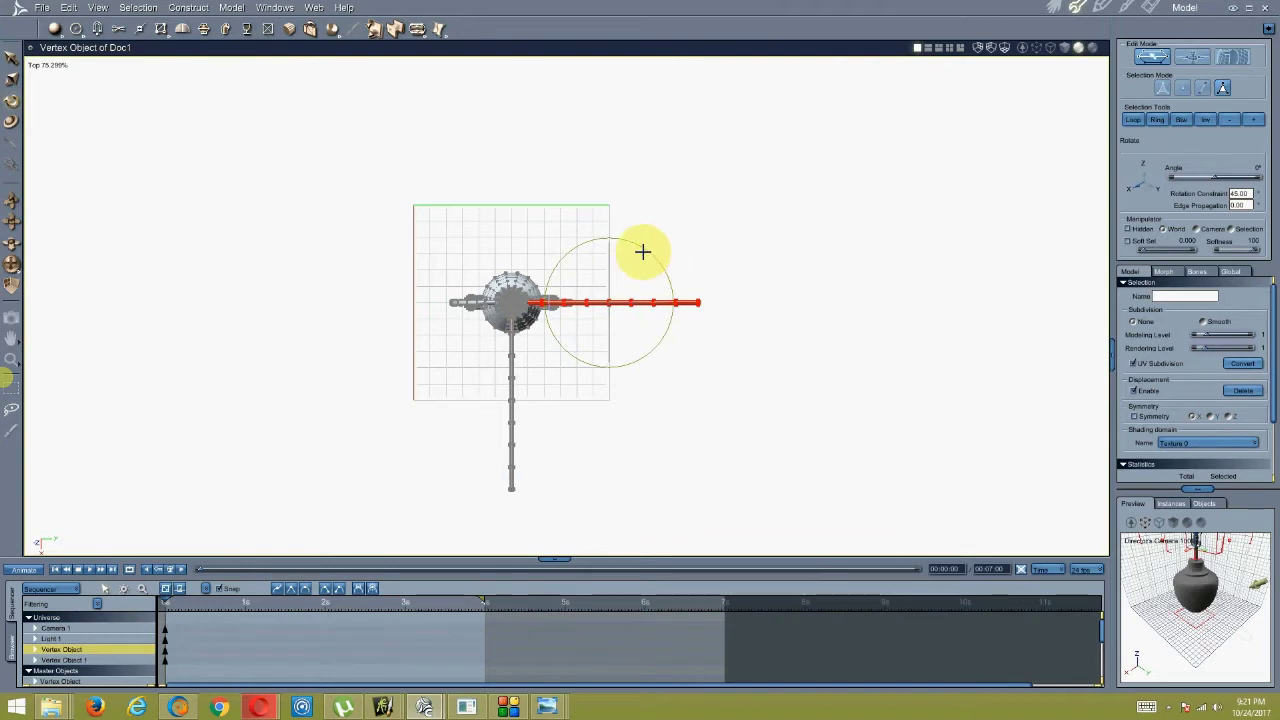
scroll(630, 240, up, 2)
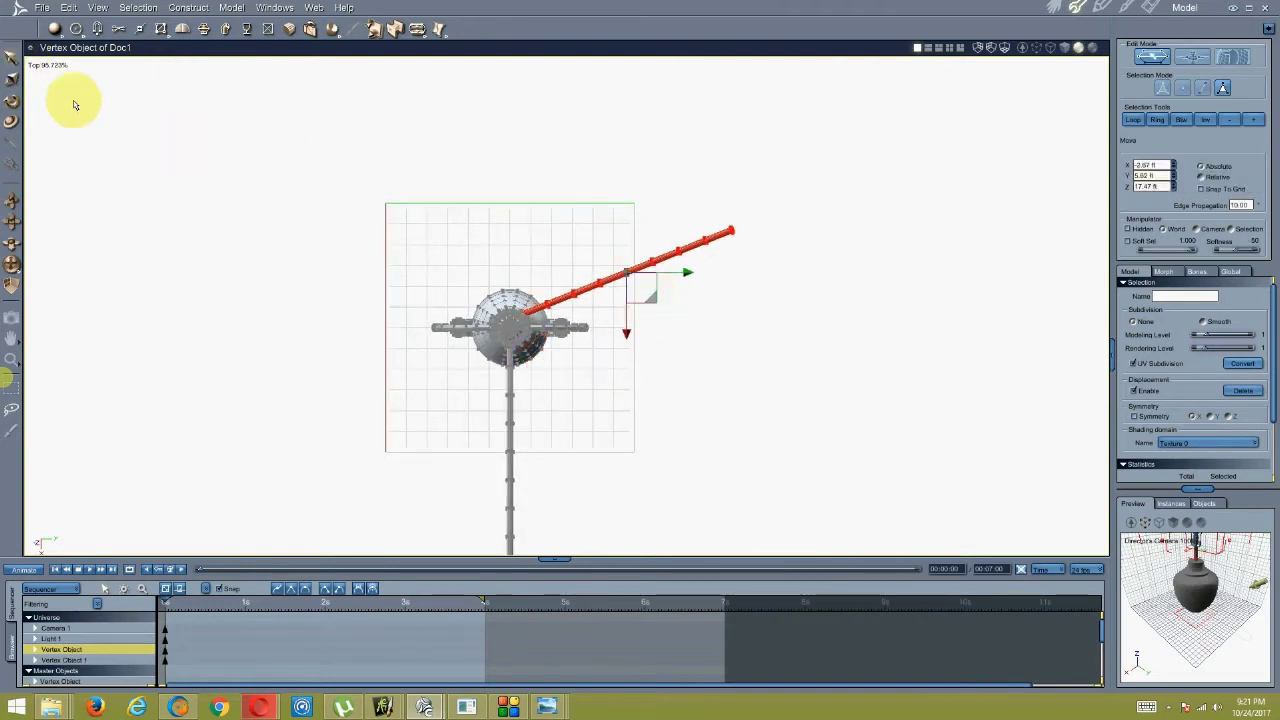
Move the angled rod inward against the spool, to about 5.37 ft in Y and -2.49 ft in X.
click(50, 68)
click(50, 134)
scroll(572, 370, up, 8)
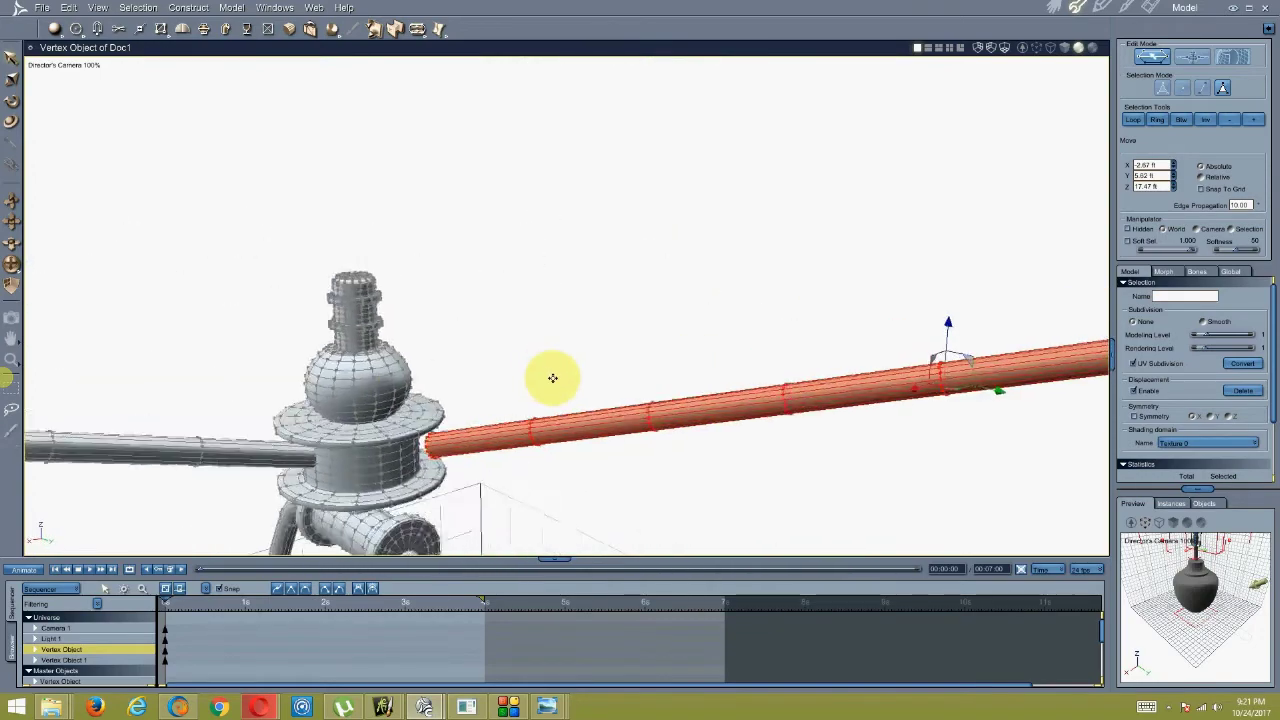
middle_drag(552, 378, 485, 275)
drag(922, 263, 906, 265)
middle_drag(906, 265, 780, 258)
drag(771, 252, 753, 260)
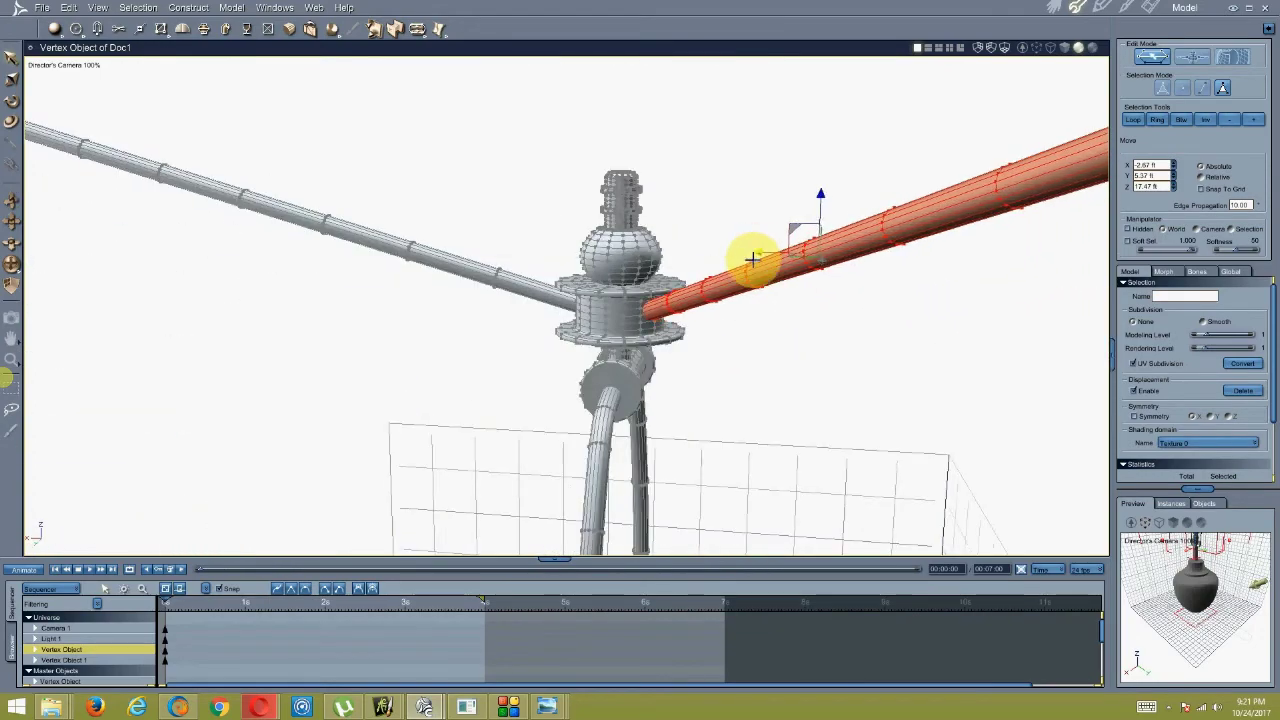
middle_drag(753, 260, 640, 385)
scroll(703, 334, down, 8)
Rotate the angled rod further away from the Y axis in the top view and shift it along X to about -2.44 ft.
click(52, 67)
click(52, 92)
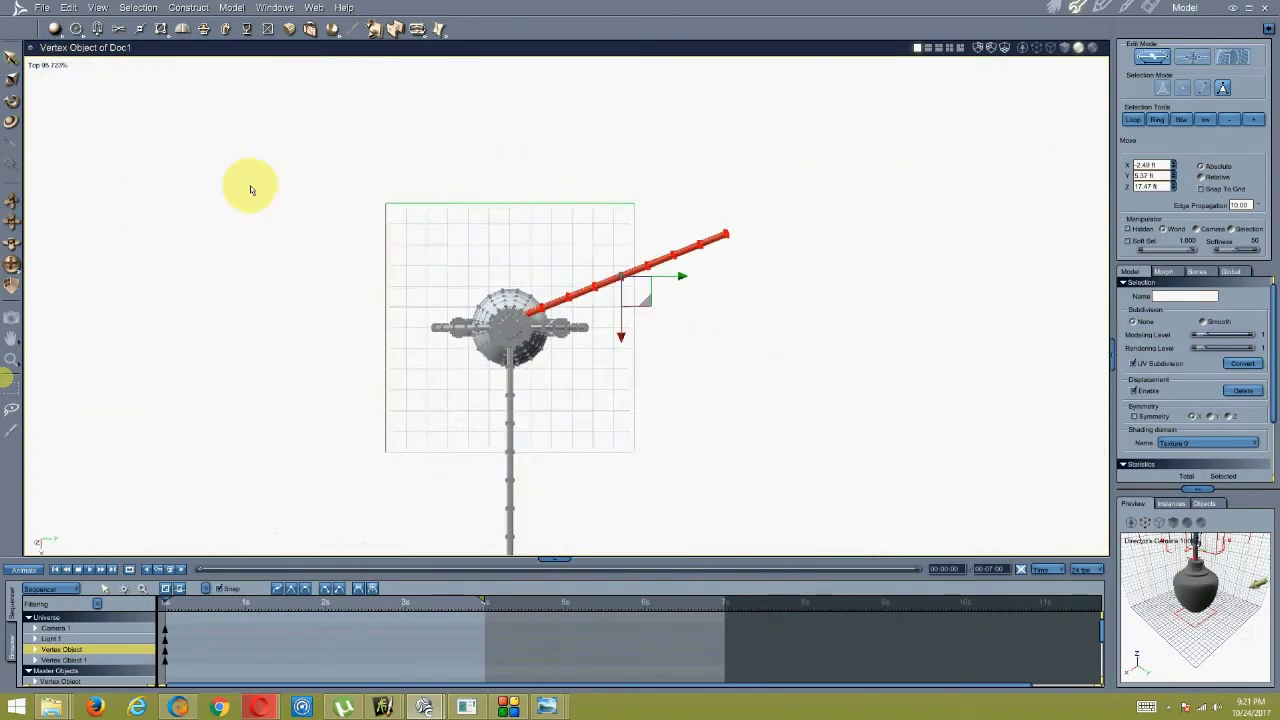
middle_drag(535, 282, 515, 238)
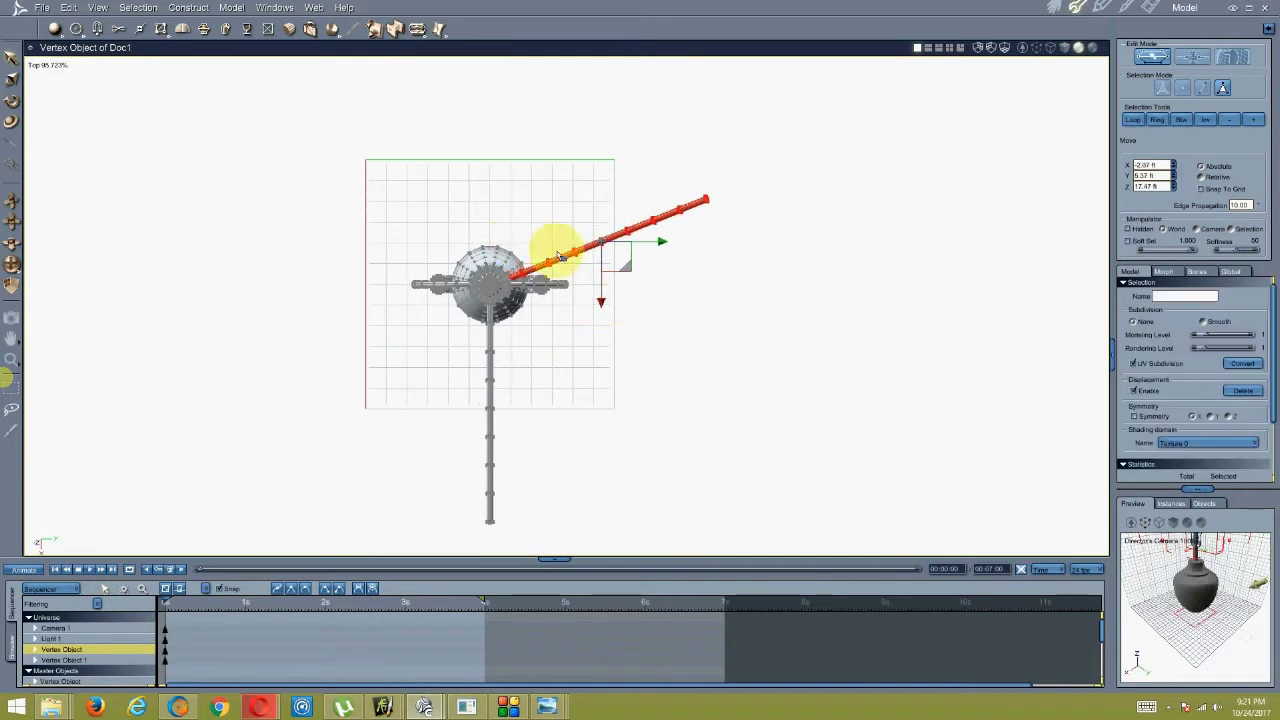
scroll(686, 246, up, 4)
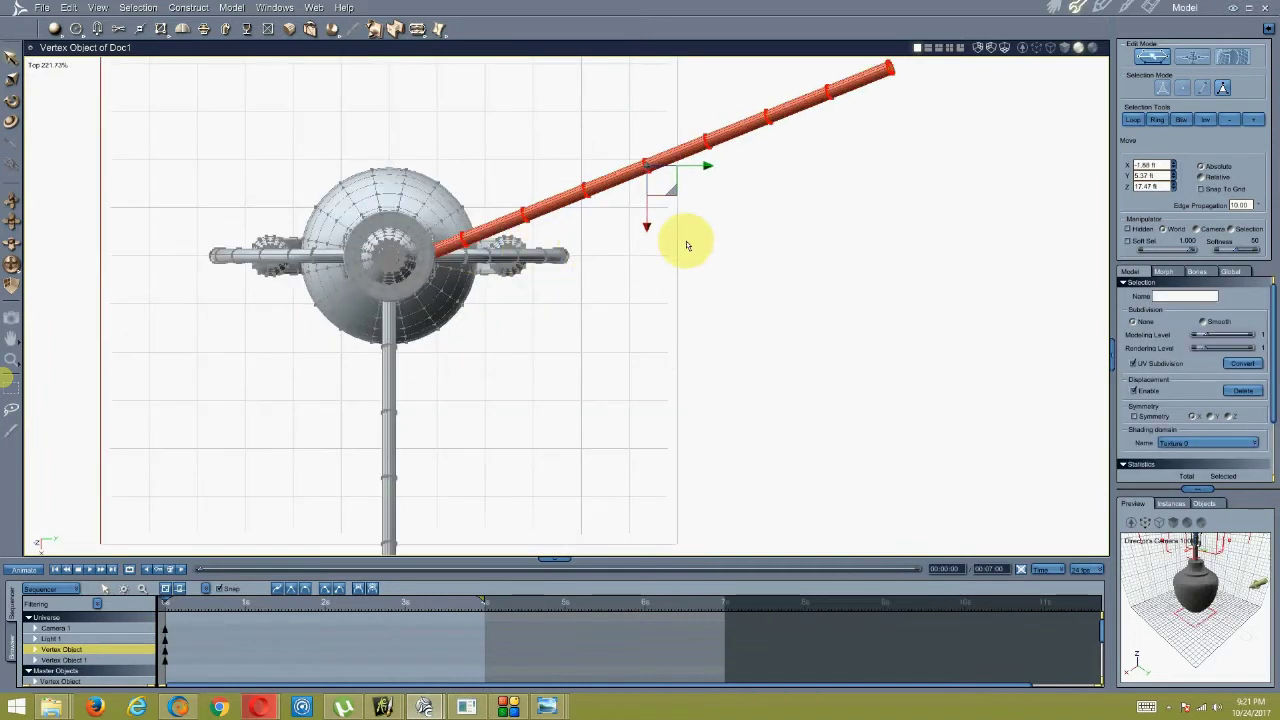
scroll(637, 200, down, 5)
key(r)
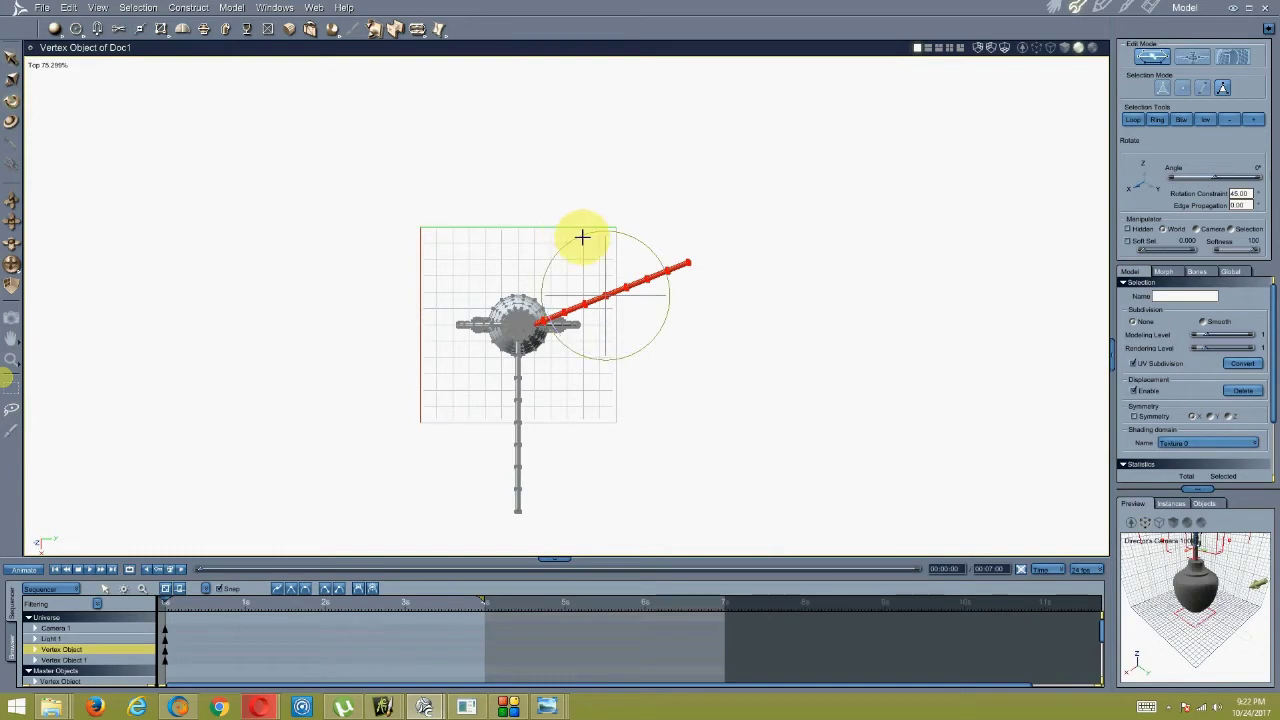
key(t)
scroll(545, 310, up, 5)
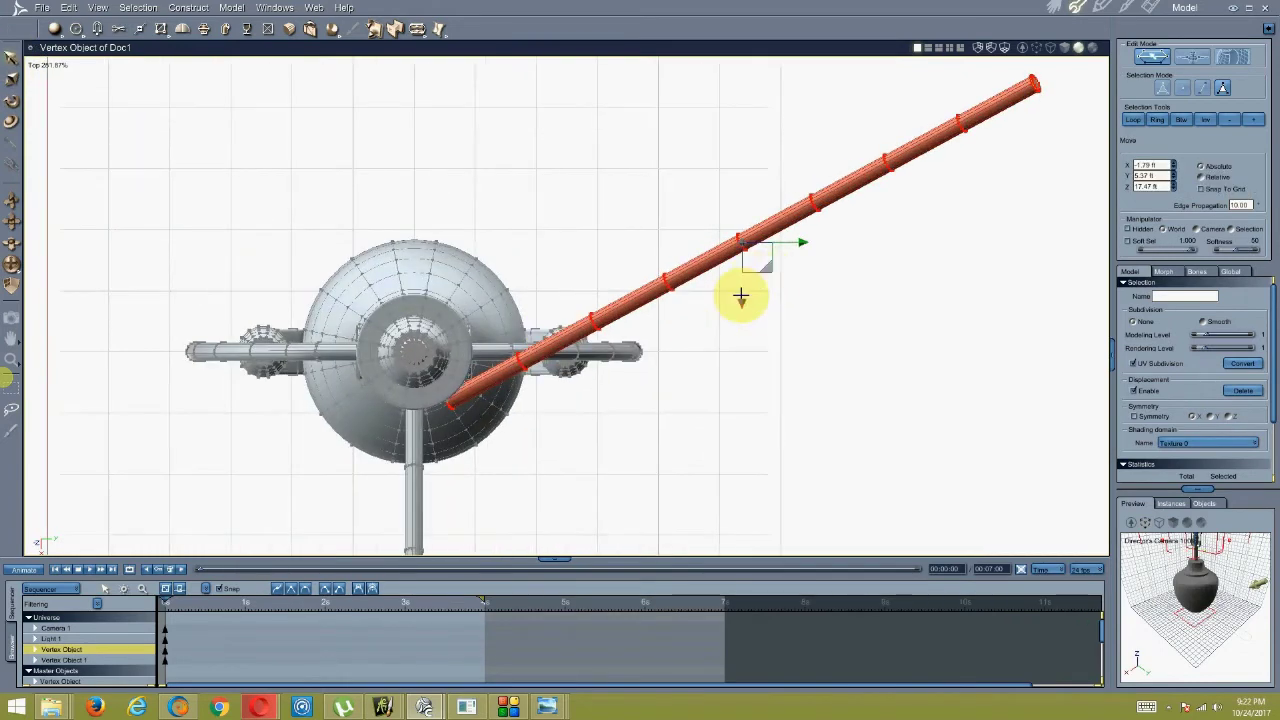
drag(726, 260, 726, 262)
Nudge the angled rod's inner end onto the spool, centering the rod at X -2.66 ft and Y 5.30 ft.
click(49, 67)
click(47, 106)
middle_drag(289, 249, 426, 220)
scroll(428, 220, up, 3)
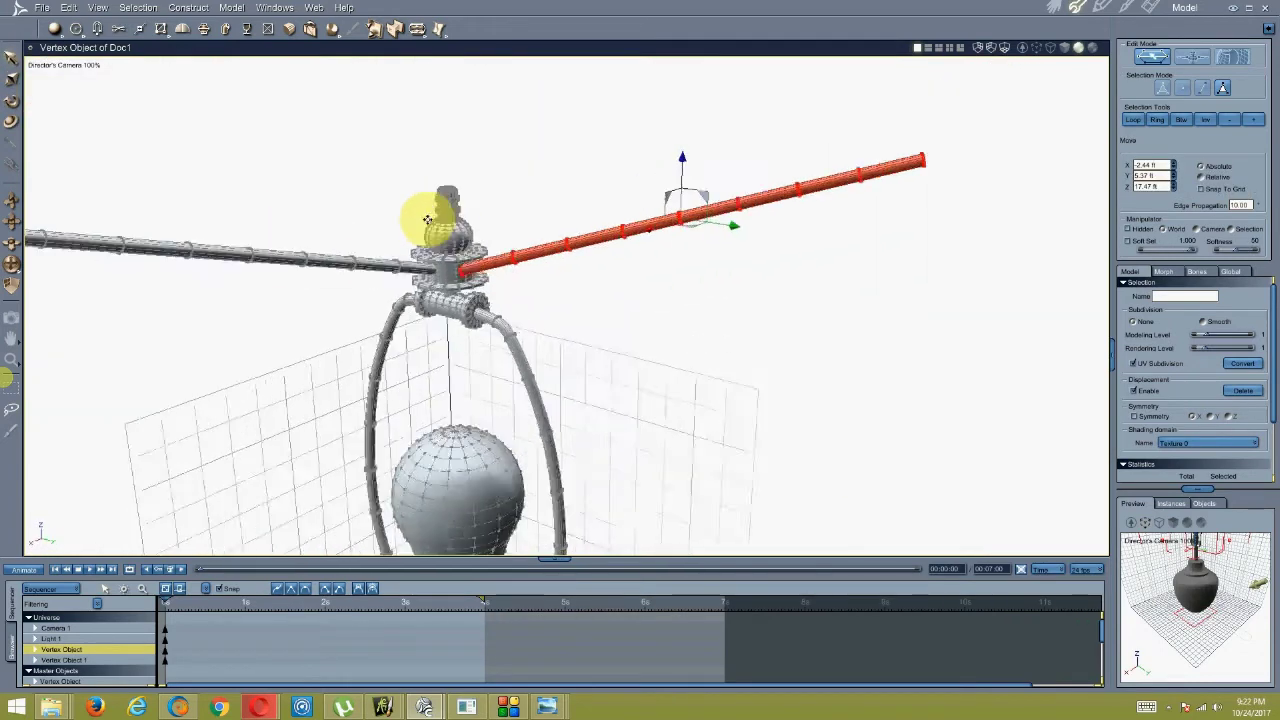
drag(726, 155, 739, 150)
drag(821, 158, 816, 159)
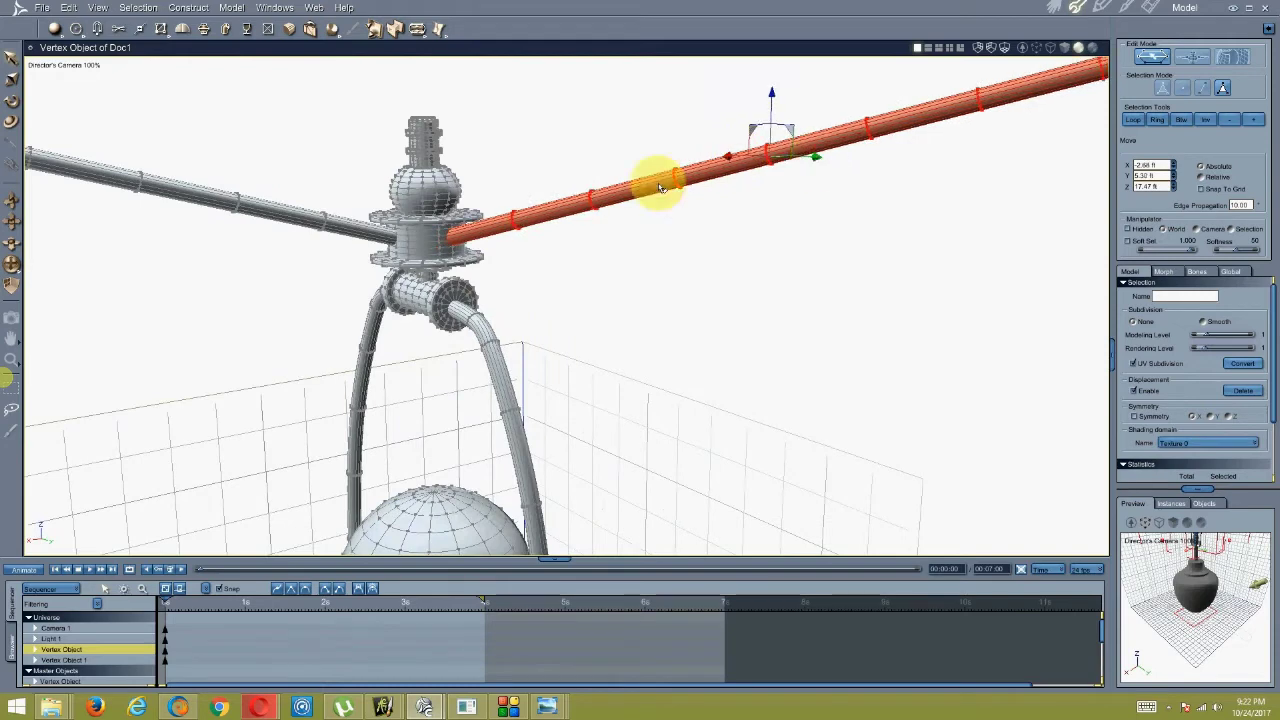
Examine both rods' alignment around the spool's center from the top view and the director's camera.
scroll(470, 205, down, 4)
middle_drag(460, 206, 427, 208)
click(42, 65)
click(40, 96)
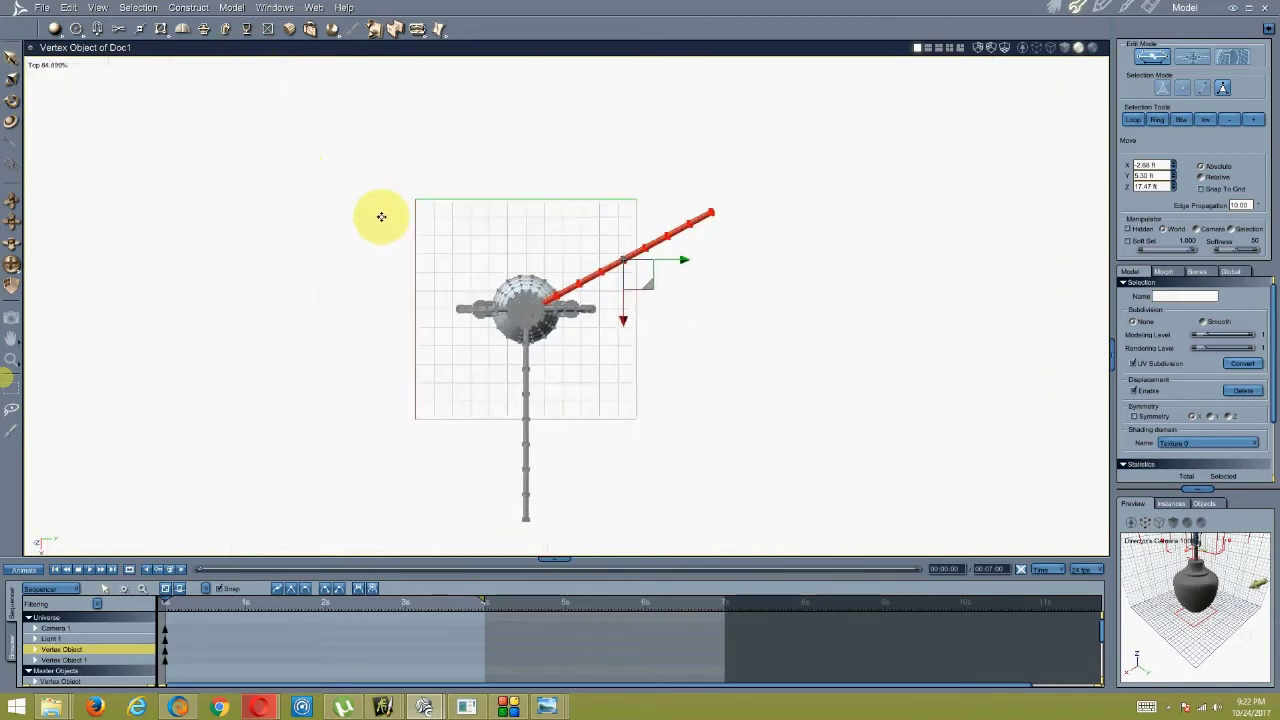
click(44, 65)
click(46, 97)
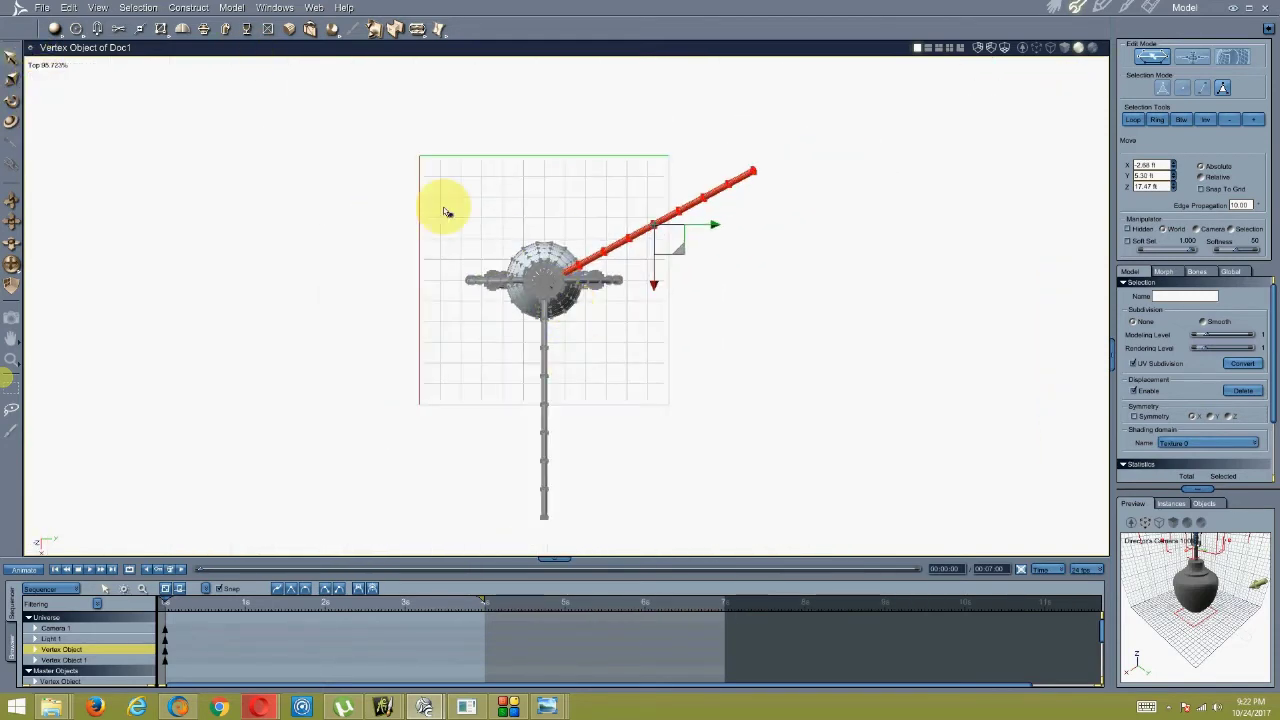
scroll(636, 287, up, 10)
click(417, 178)
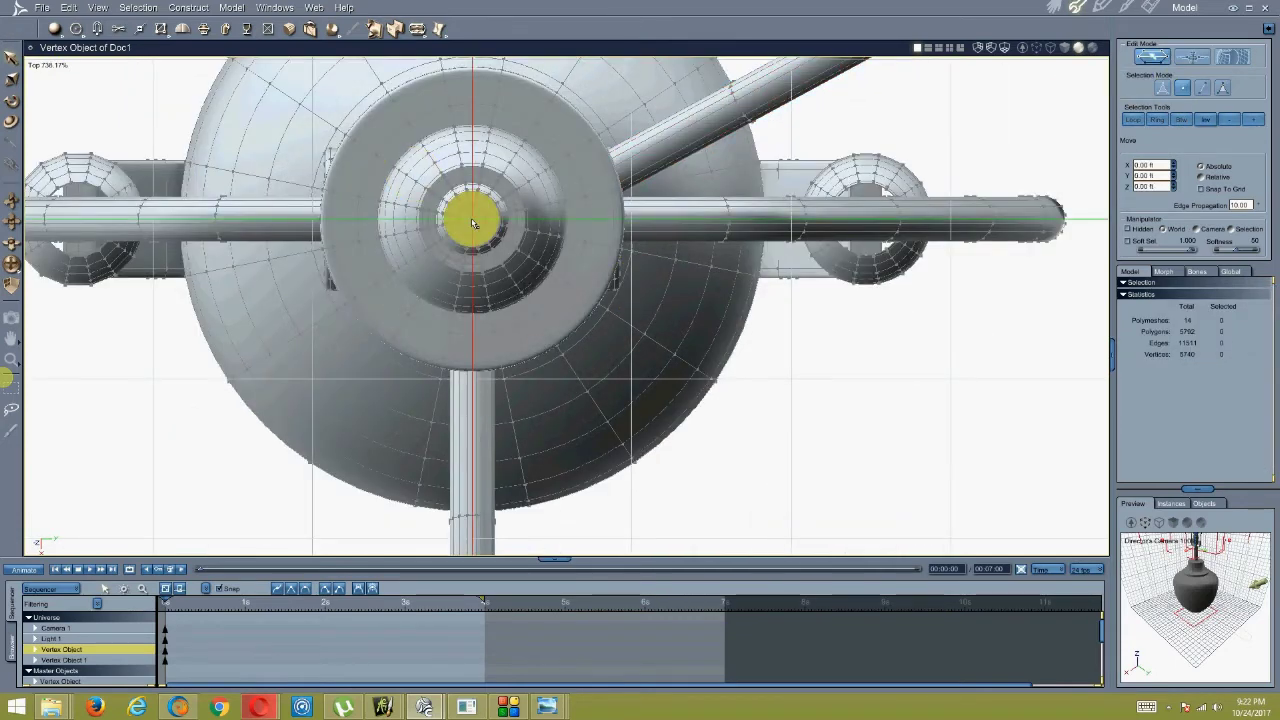
scroll(472, 221, down, 10)
click(47, 65)
click(100, 152)
middle_drag(219, 180, 325, 180)
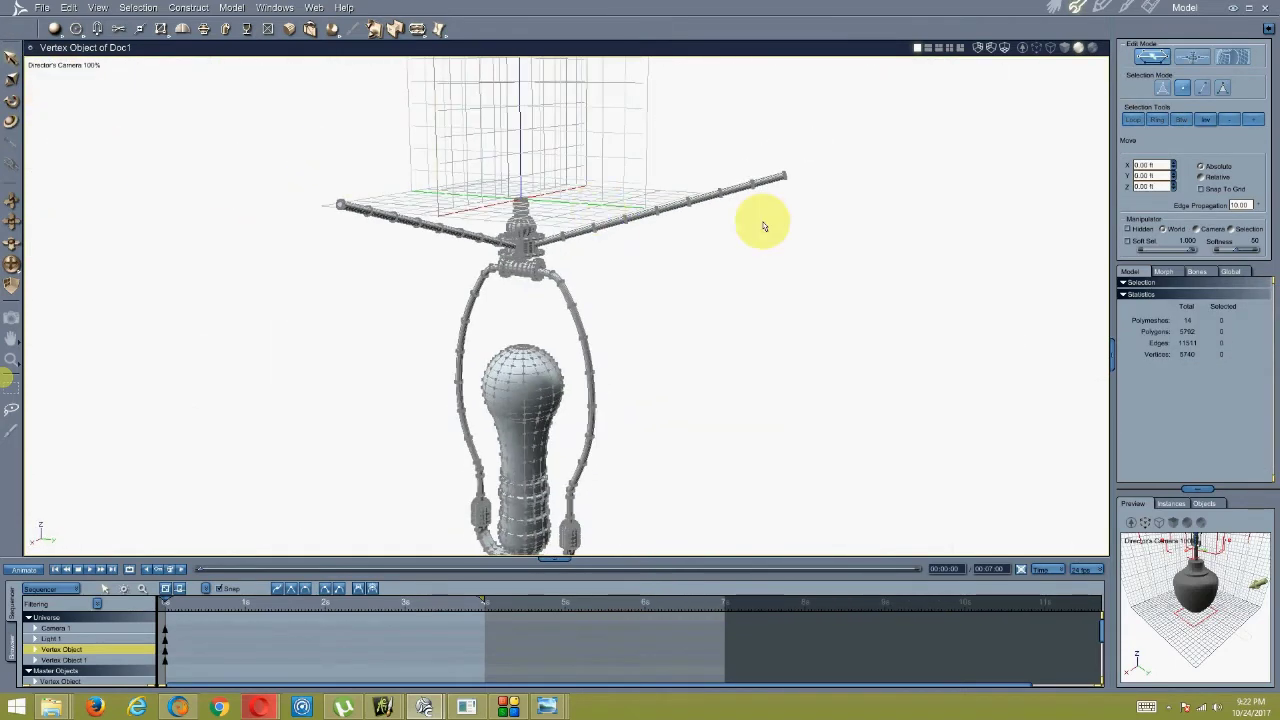
Select both rods, invert the selection and hide the rest of the lamp.
click(677, 210)
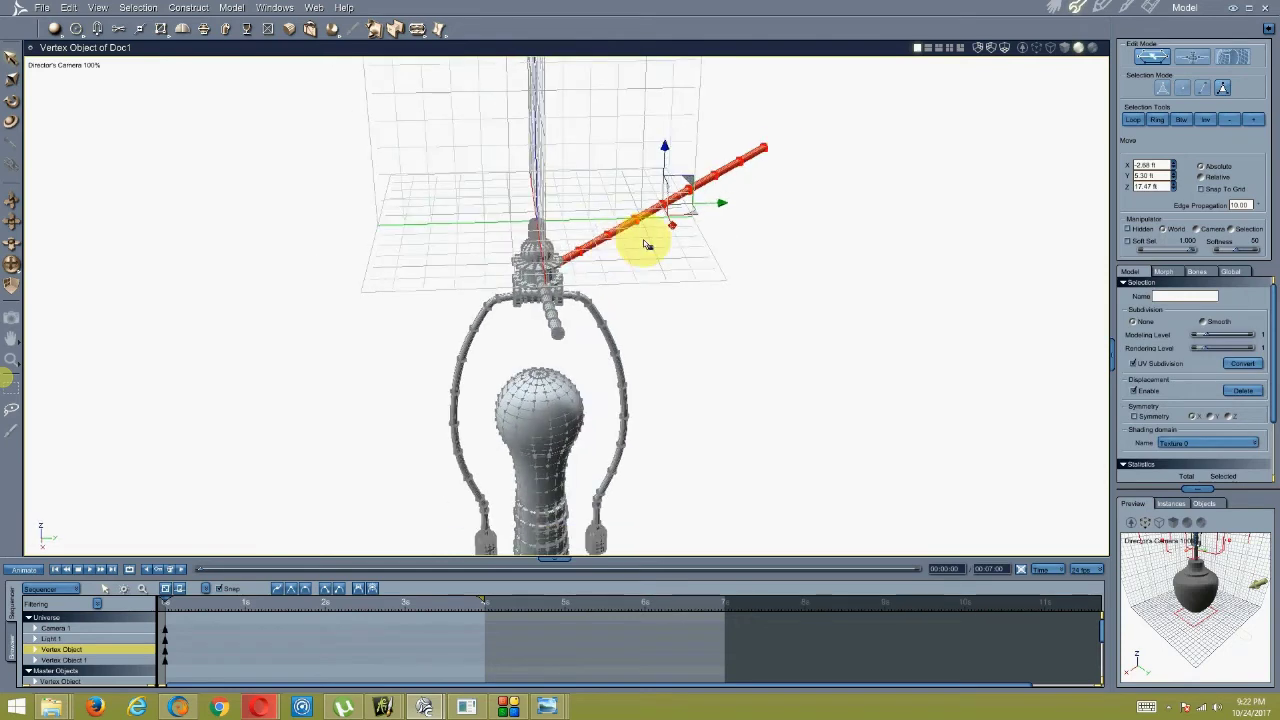
shift+click(555, 319)
click(1207, 120)
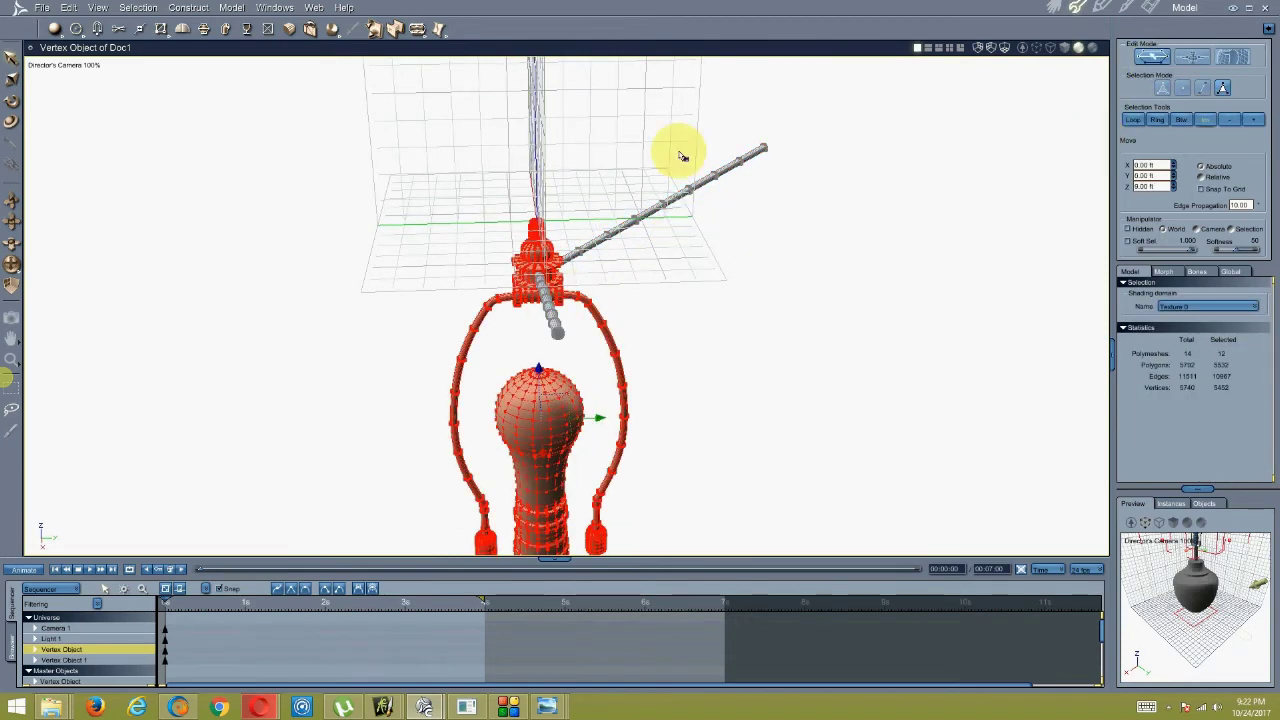
key(ctrl+h)
Try to extract edges around the end caps of both rods, and undo the attempts.
scroll(652, 132, up, 4)
click(555, 365)
middle_drag(859, 119, 489, 263)
shift+click(406, 323)
scroll(403, 284, down, 5)
middle_drag(403, 284, 270, 309)
scroll(326, 306, up, 5)
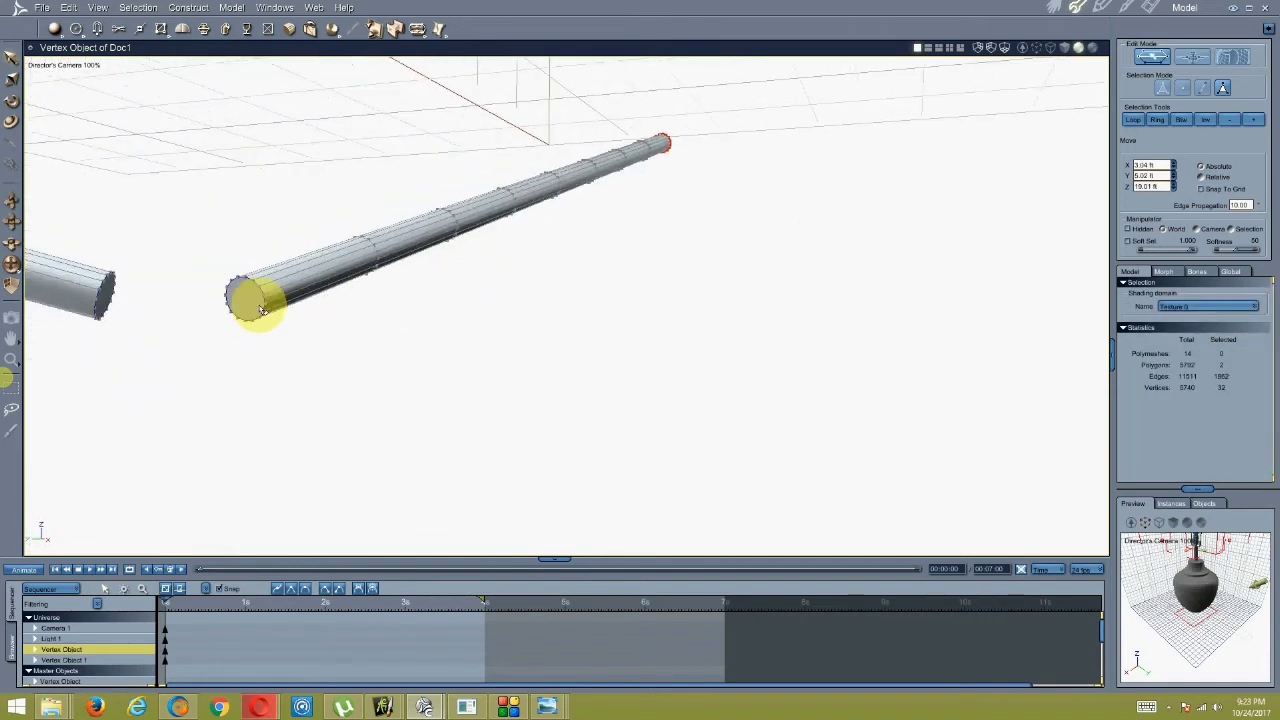
click(424, 34)
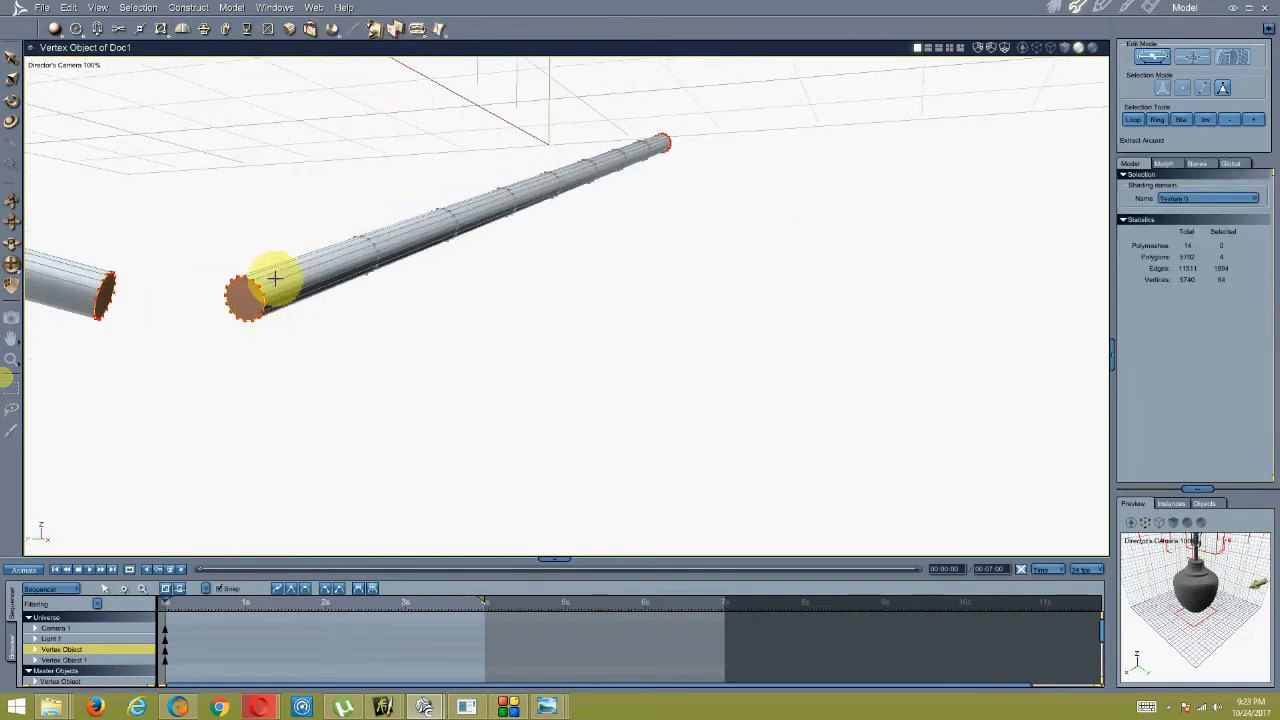
click(336, 202)
key(ctrl+z)
click(413, 25)
click(198, 308)
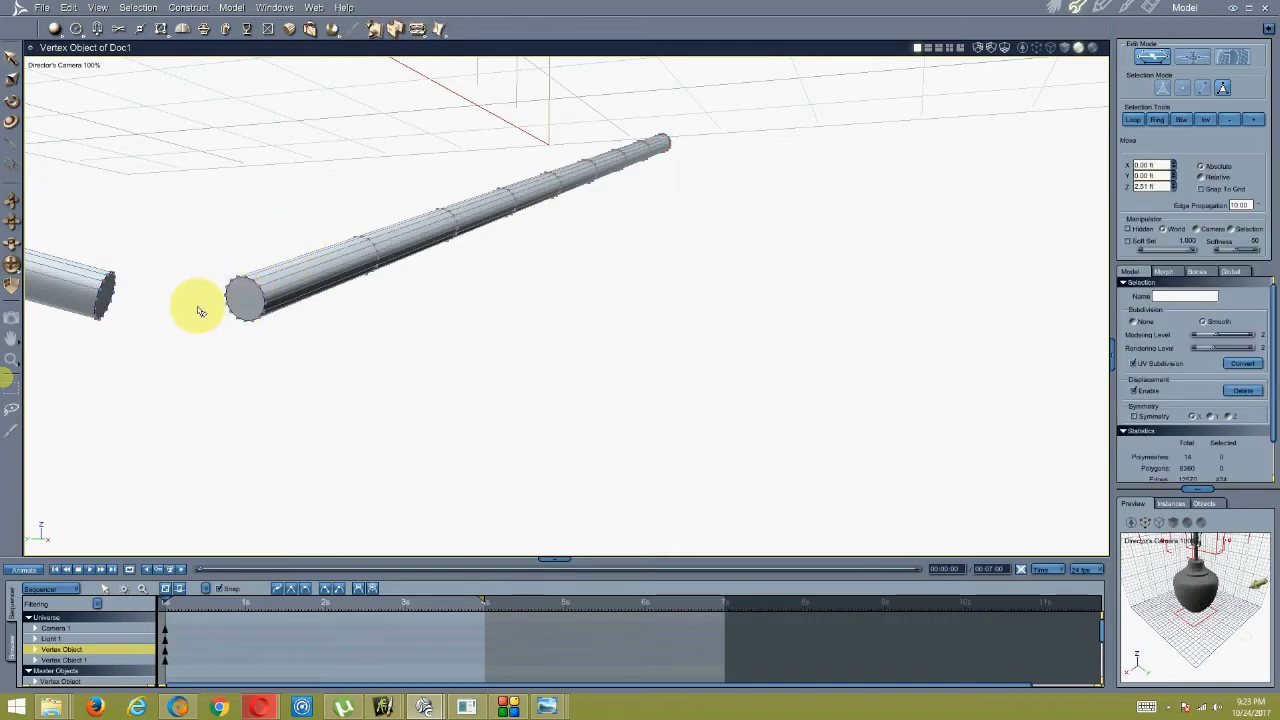
key(ctrl+z)
Select the end caps of both rods and use Extract Around to add an inner edge loop inside each cap.
scroll(128, 334, down, 5)
scroll(338, 327, up, 3)
click(226, 333)
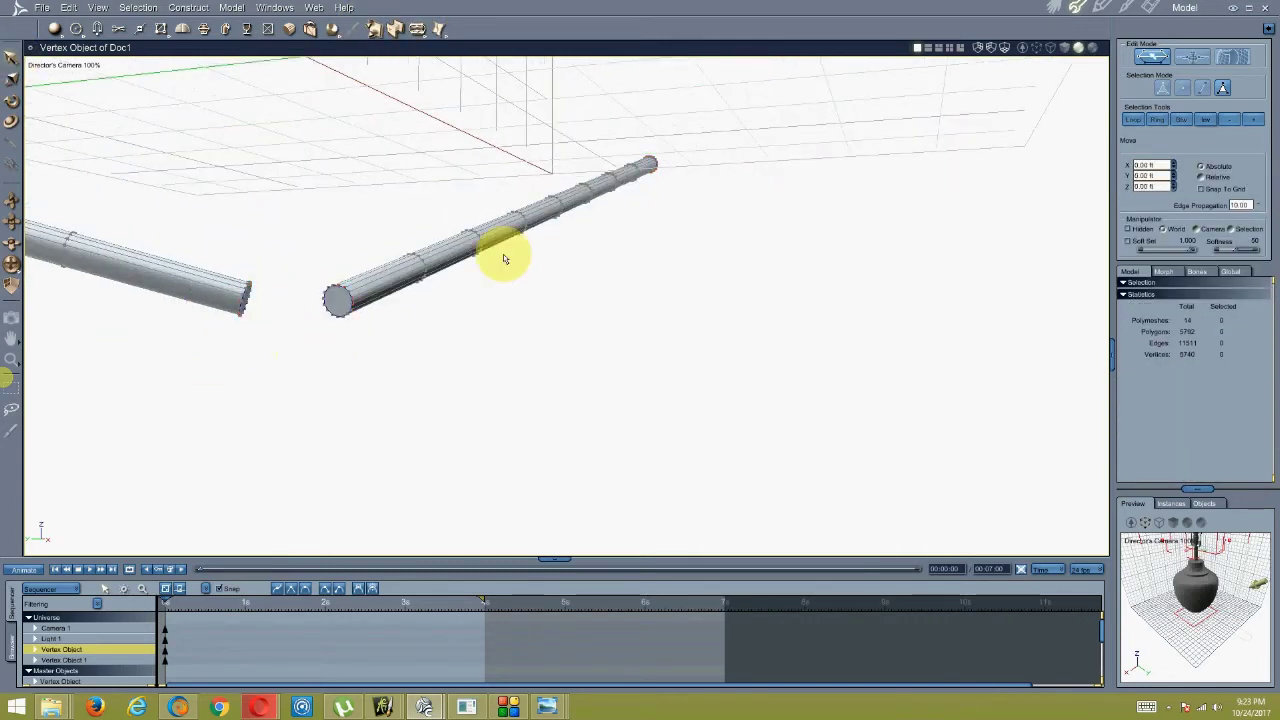
click(246, 303)
scroll(247, 304, down, 5)
middle_drag(247, 304, 290, 321)
scroll(463, 288, up, 5)
middle_drag(370, 345, 584, 445)
click(417, 29)
key(Escape)
scroll(470, 315, down, 5)
click(363, 374)
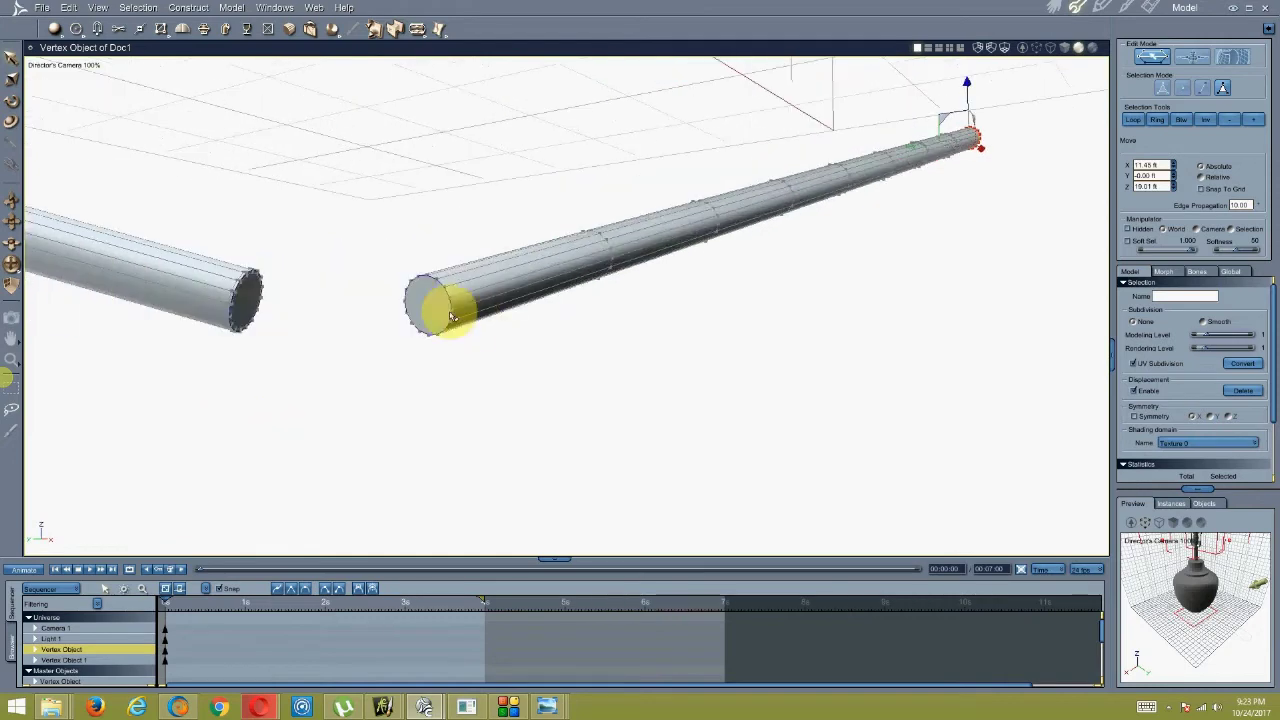
click(417, 29)
drag(447, 294, 440, 300)
key(Escape)
Select the inner faces of all four rod end caps and tessellate them with Vertex To Center.
click(427, 308)
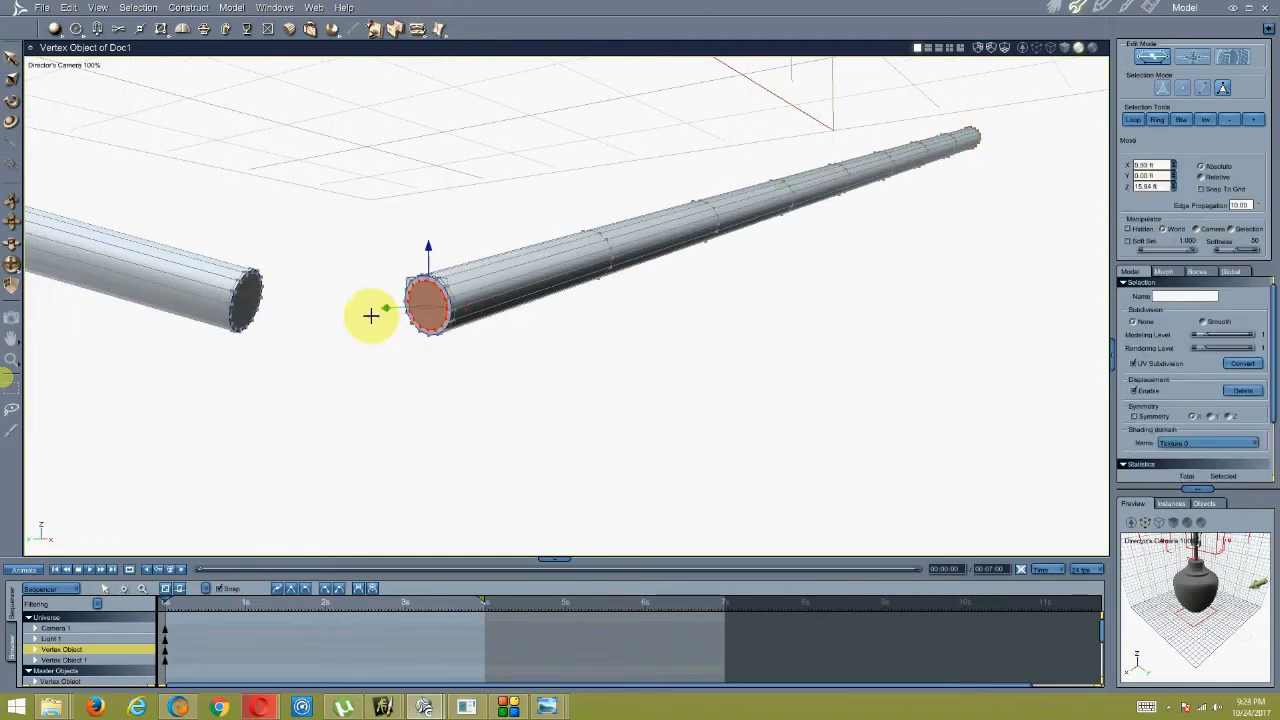
shift+click(246, 302)
scroll(514, 263, down, 8)
middle_drag(514, 263, 355, 340)
middle_drag(616, 280, 545, 300)
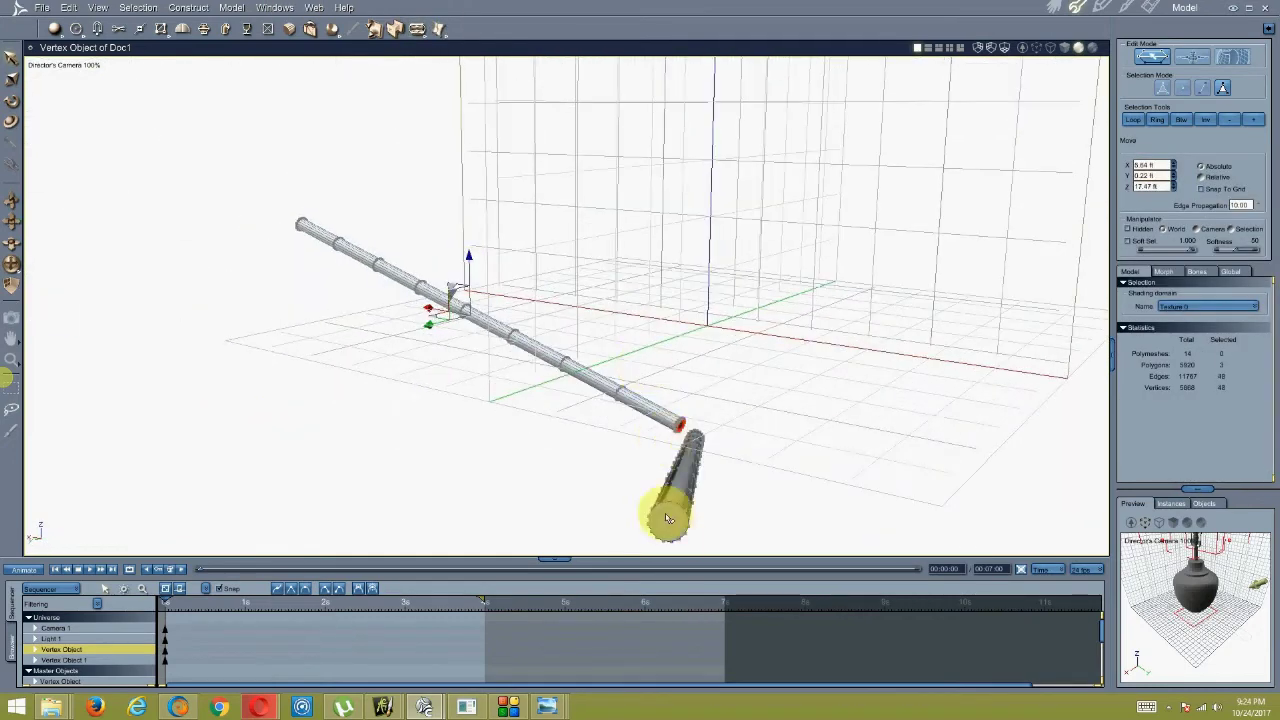
shift+click(668, 519)
middle_drag(612, 405, 735, 395)
click(231, 7)
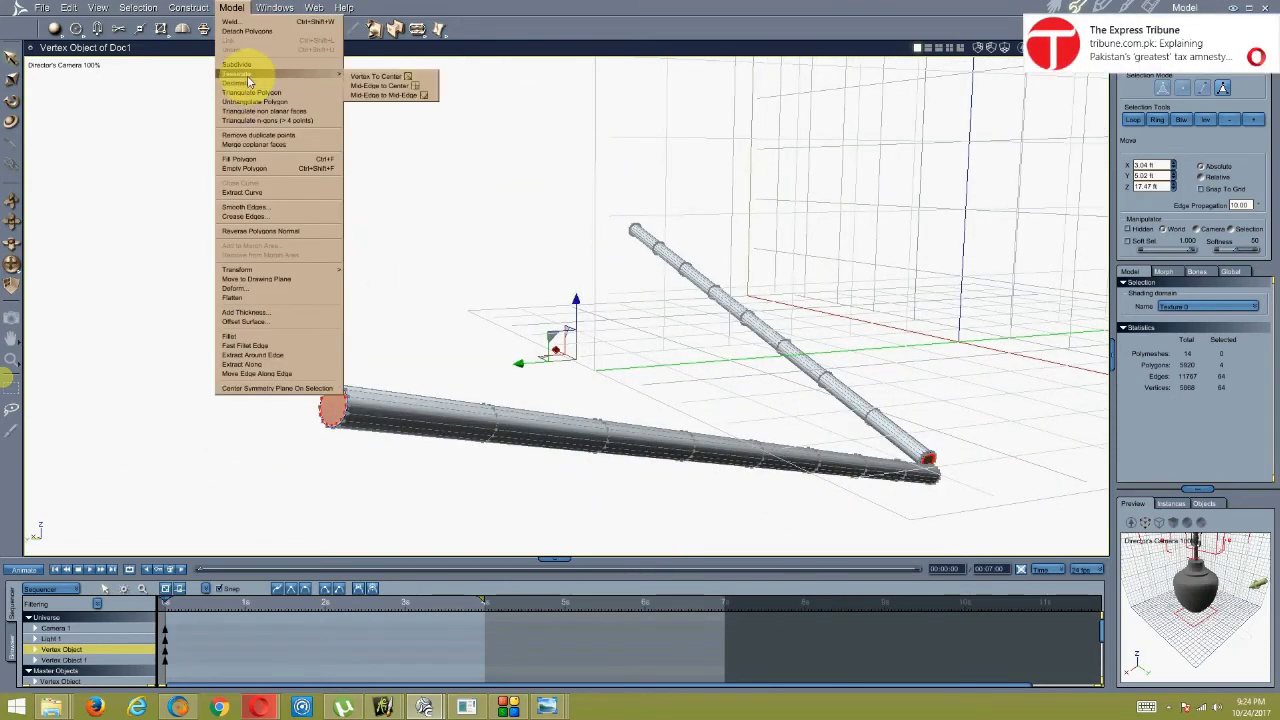
click(376, 76)
Select both rods completely and smooth their edges with the All option.
scroll(426, 215, down, 5)
middle_drag(429, 223, 594, 217)
drag(716, 124, 284, 490)
click(265, 405)
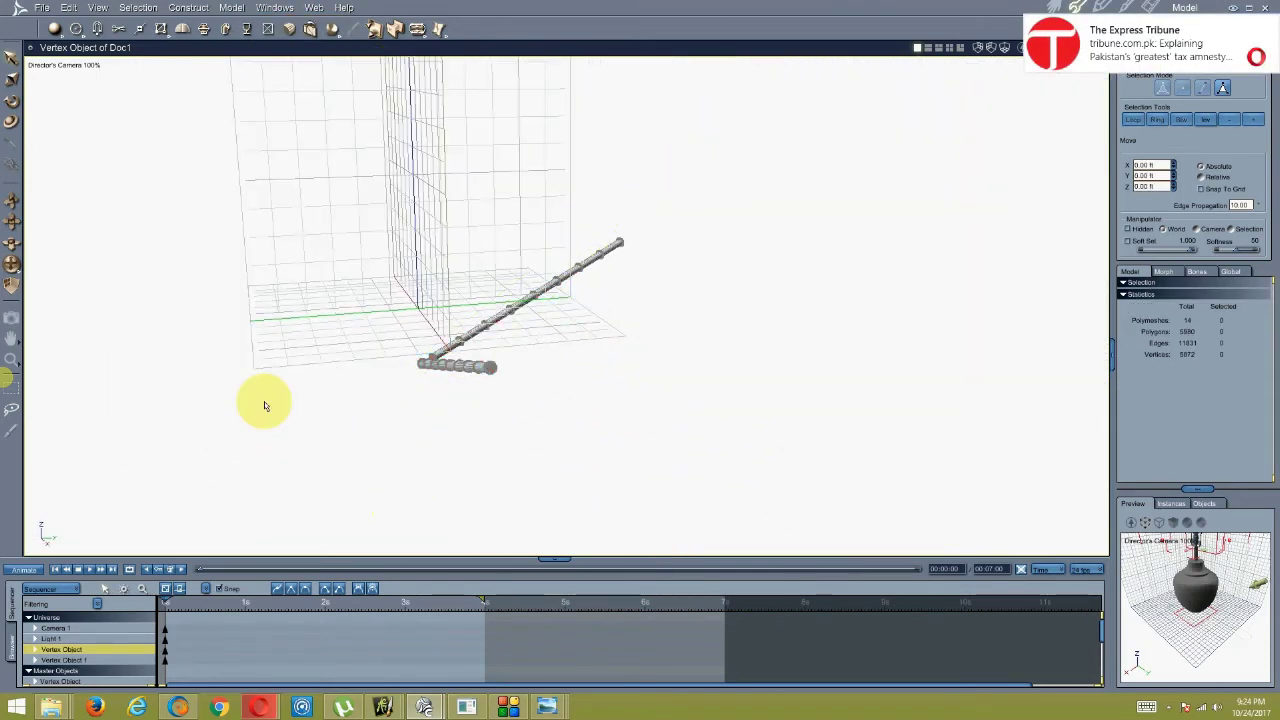
key(ctrl+z)
click(231, 7)
click(237, 210)
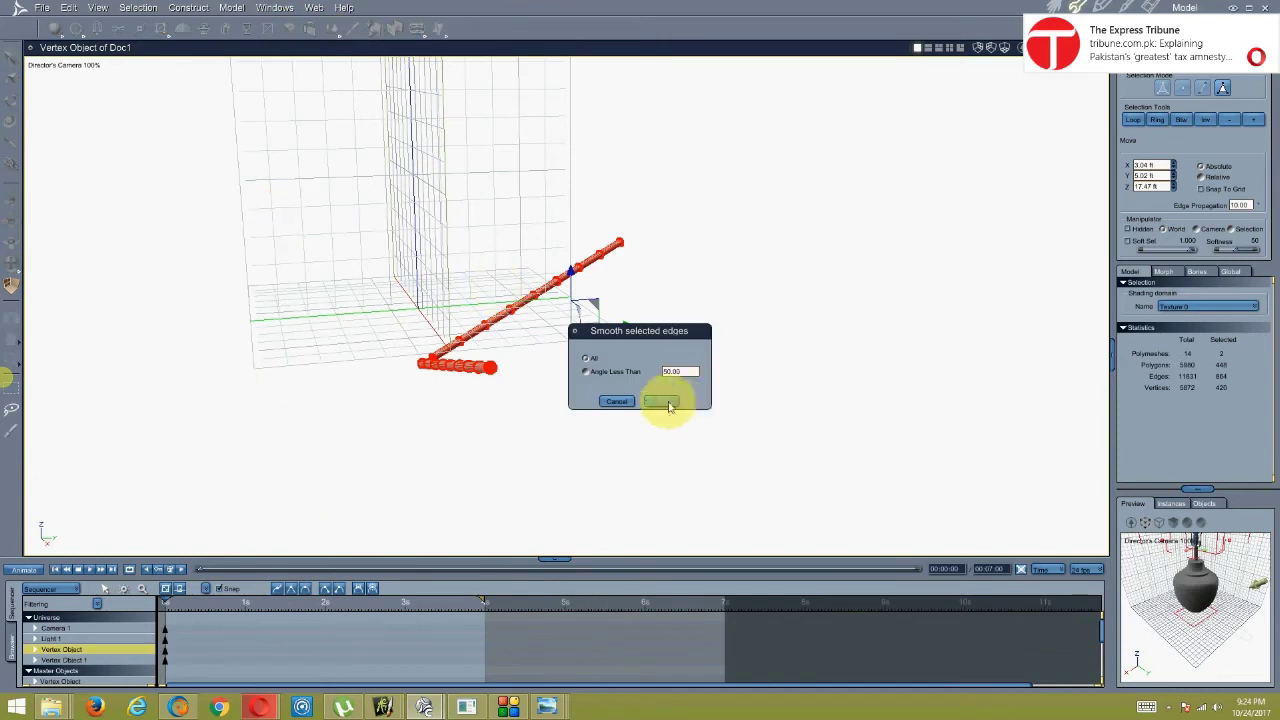
click(668, 401)
Duplicate the angled rod with symmetry in the top view to create a mirrored third rod on the opposite side.
click(66, 65)
click(41, 97)
click(44, 66)
key(Escape)
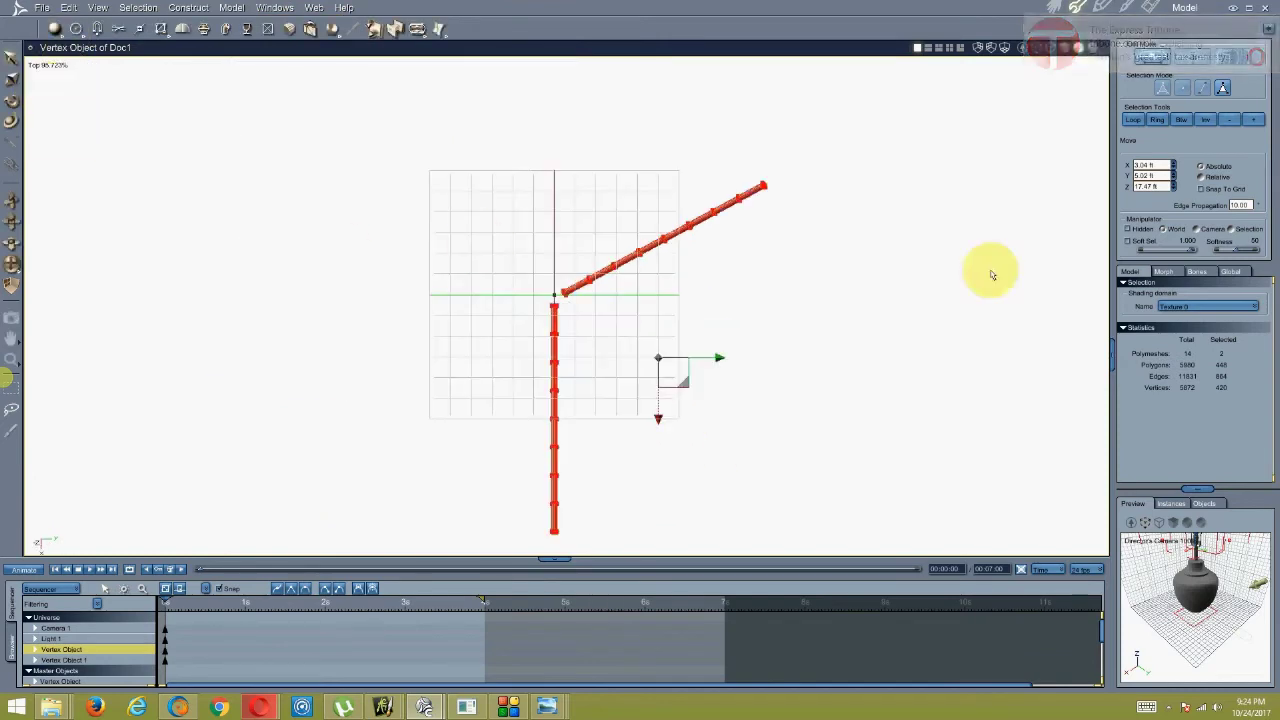
click(725, 207)
click(231, 7)
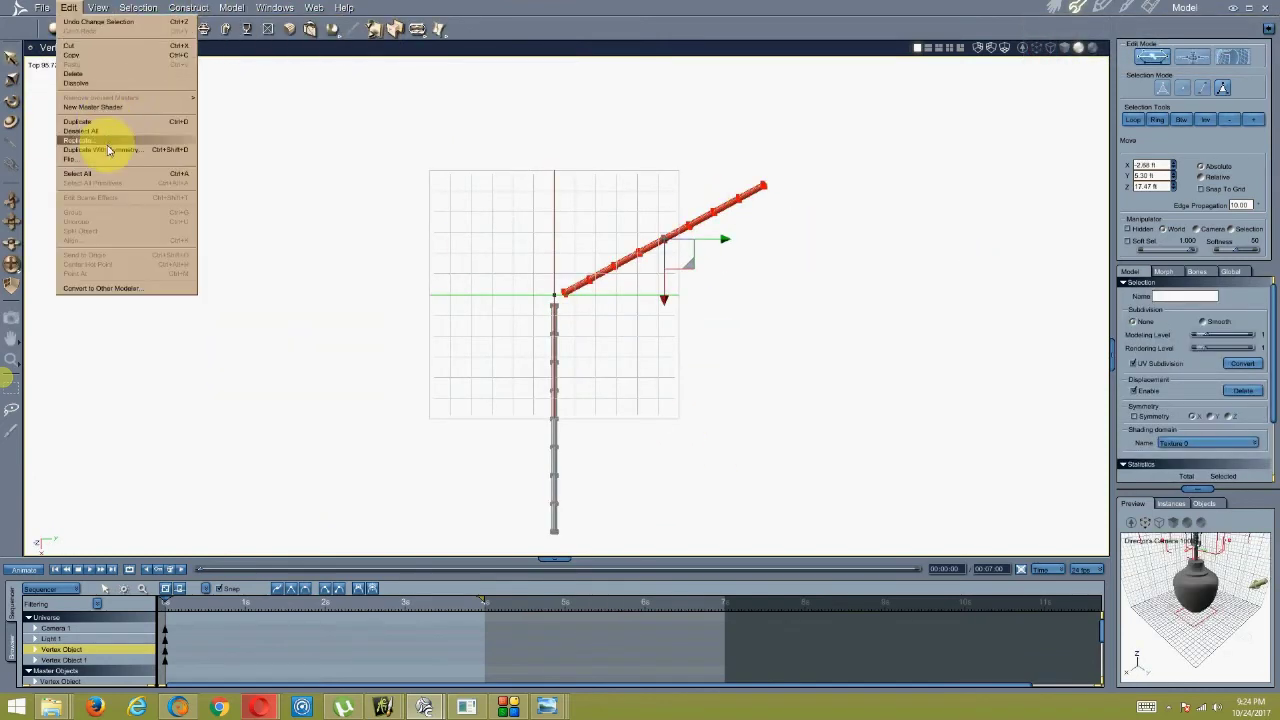
click(100, 146)
click(612, 410)
click(709, 465)
click(48, 64)
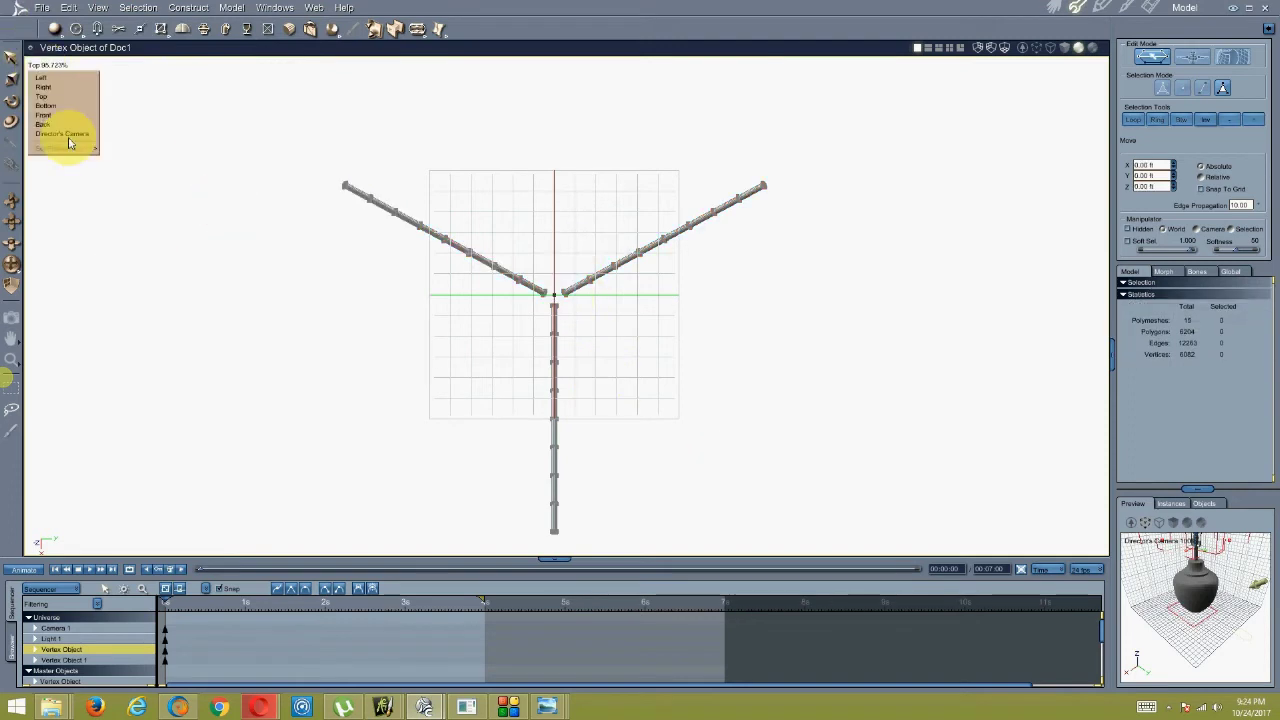
Reveal the hidden lamp parts around the three radiating rods and clear the selection.
scroll(440, 200, down, 3)
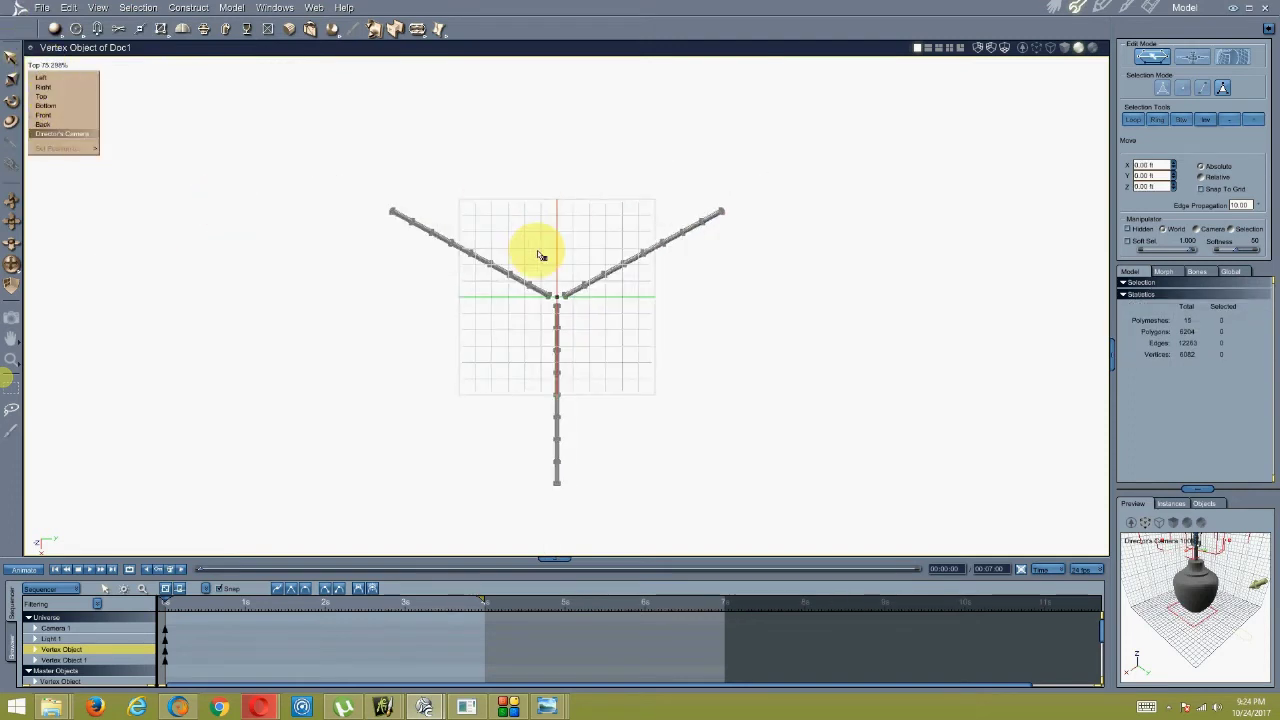
click(808, 366)
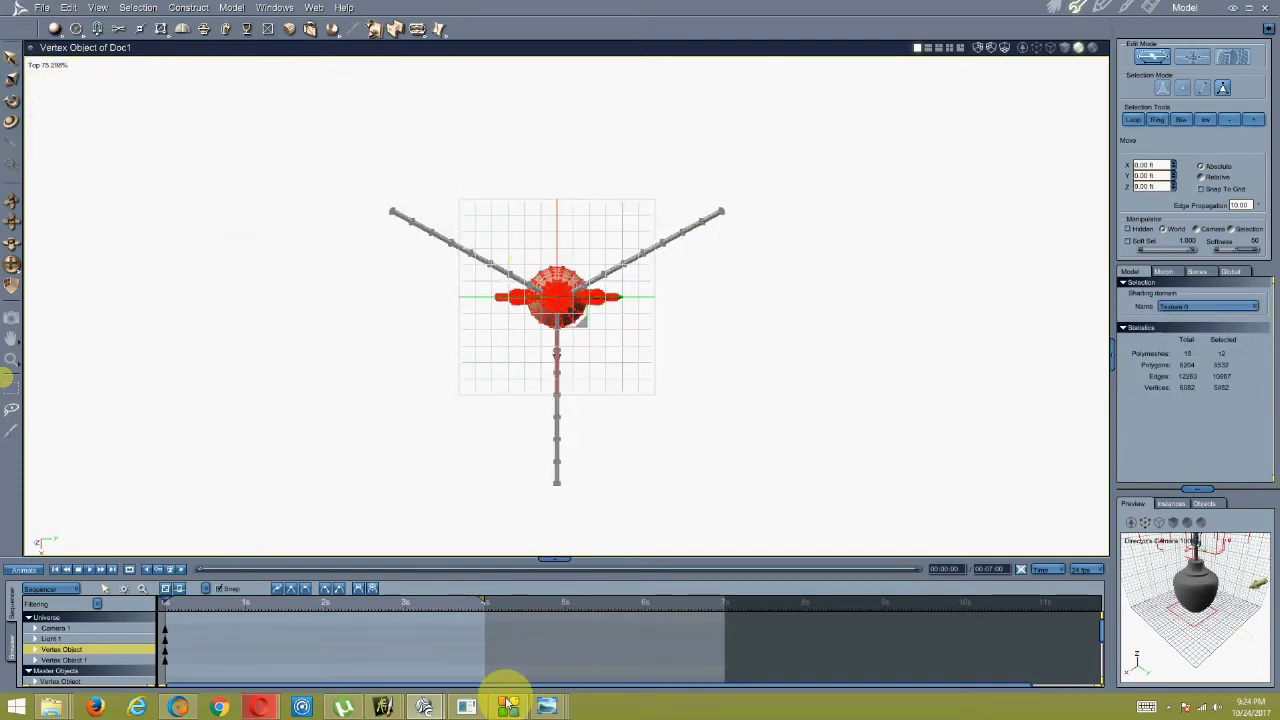
click(508, 704)
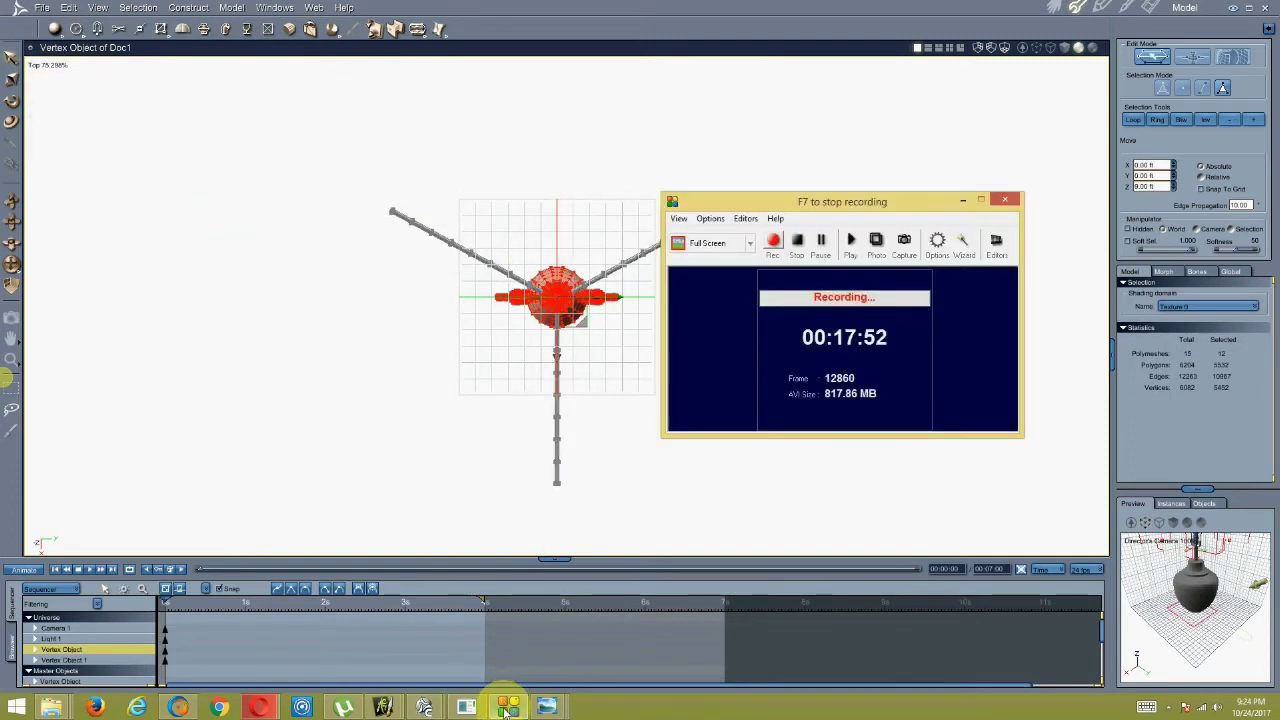
click(508, 704)
scroll(652, 347, up, 2)
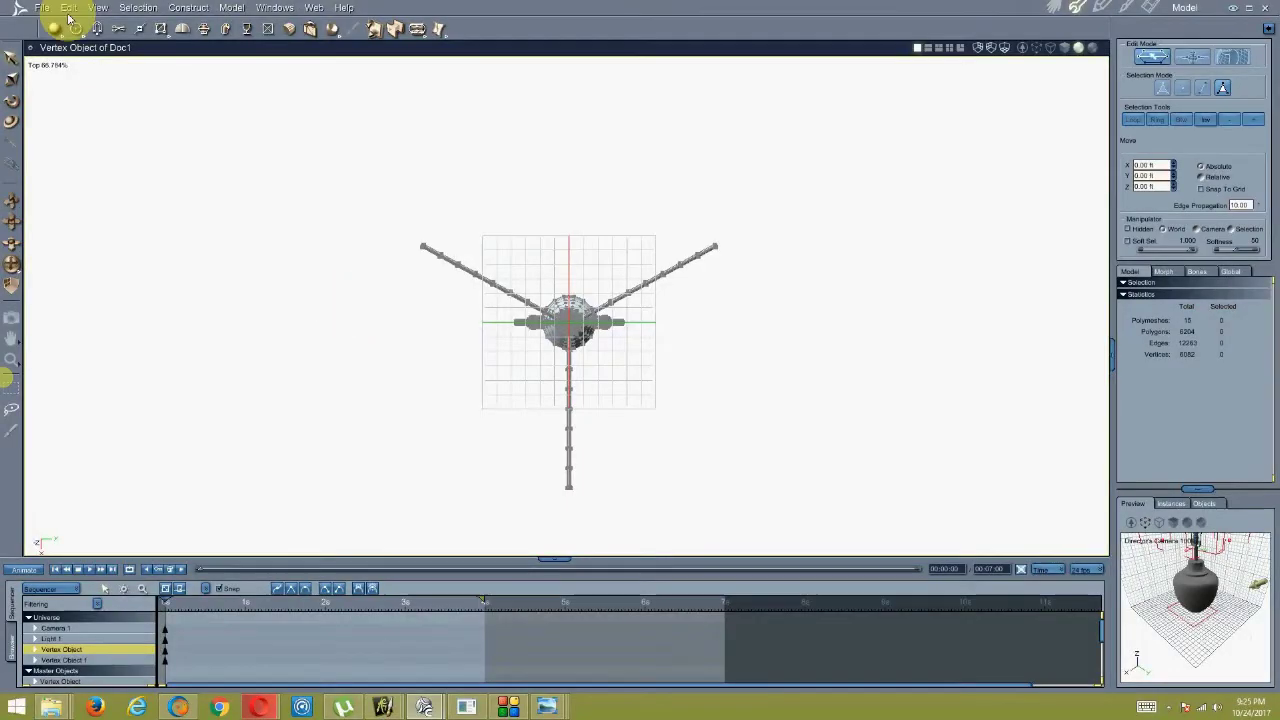
Draw a 20-point circle centred on the lamp axis in the top view, reaching out to the rod tips.
click(85, 42)
scroll(604, 315, up, 3)
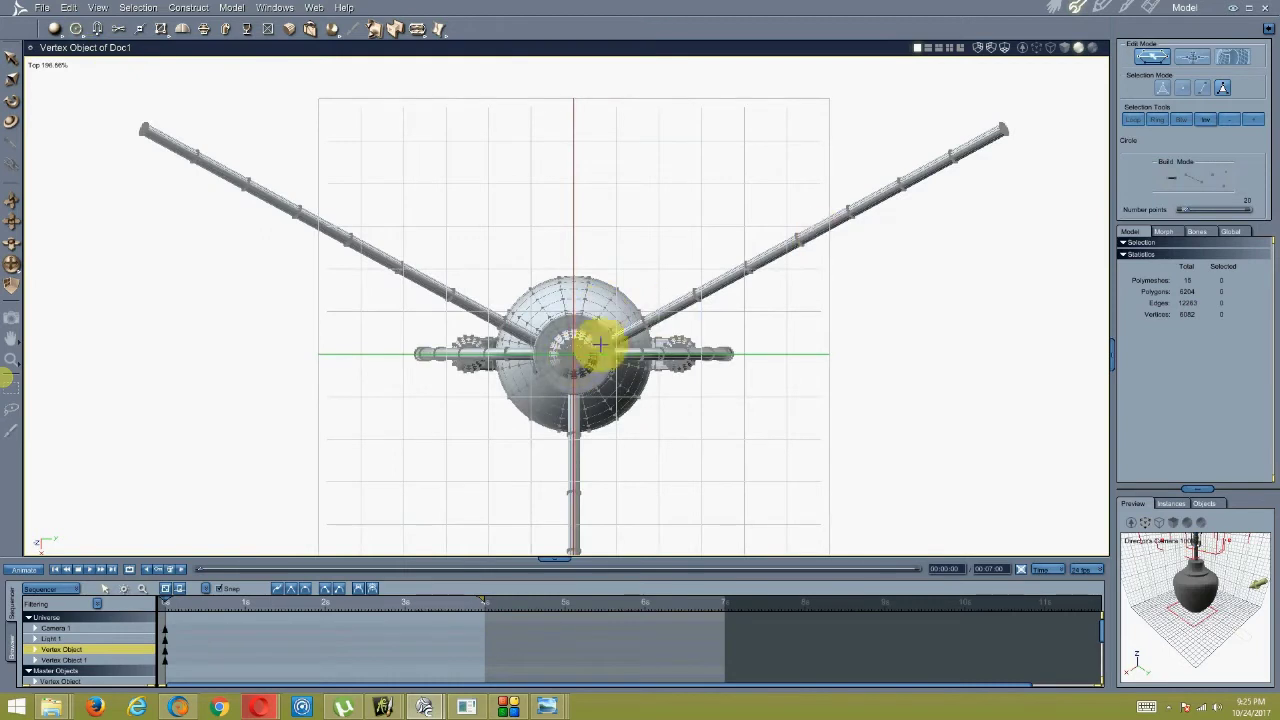
drag(575, 357, 1006, 143)
scroll(620, 386, down, 3)
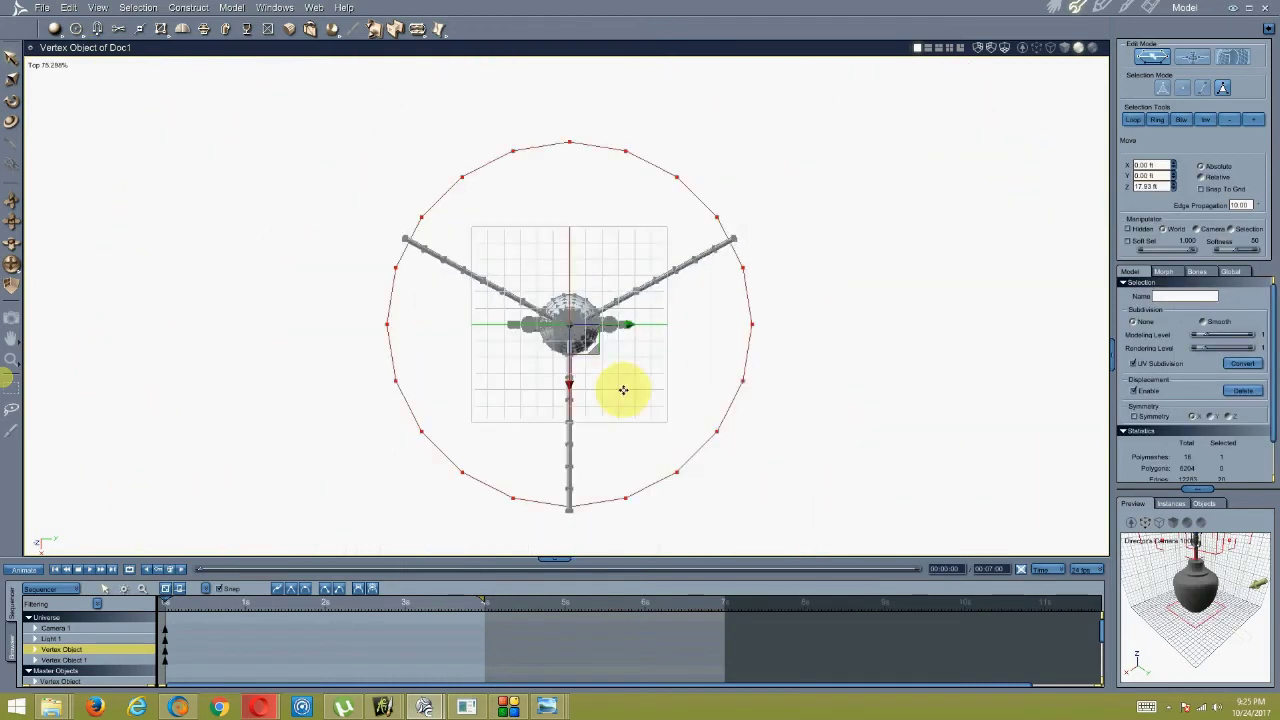
Raise the circle to the height of the rod tips, at Z 18.43 ft.
click(42, 68)
click(62, 133)
drag(297, 351, 409, 214)
middle_drag(409, 214, 138, 215)
click(205, 29)
click(11, 58)
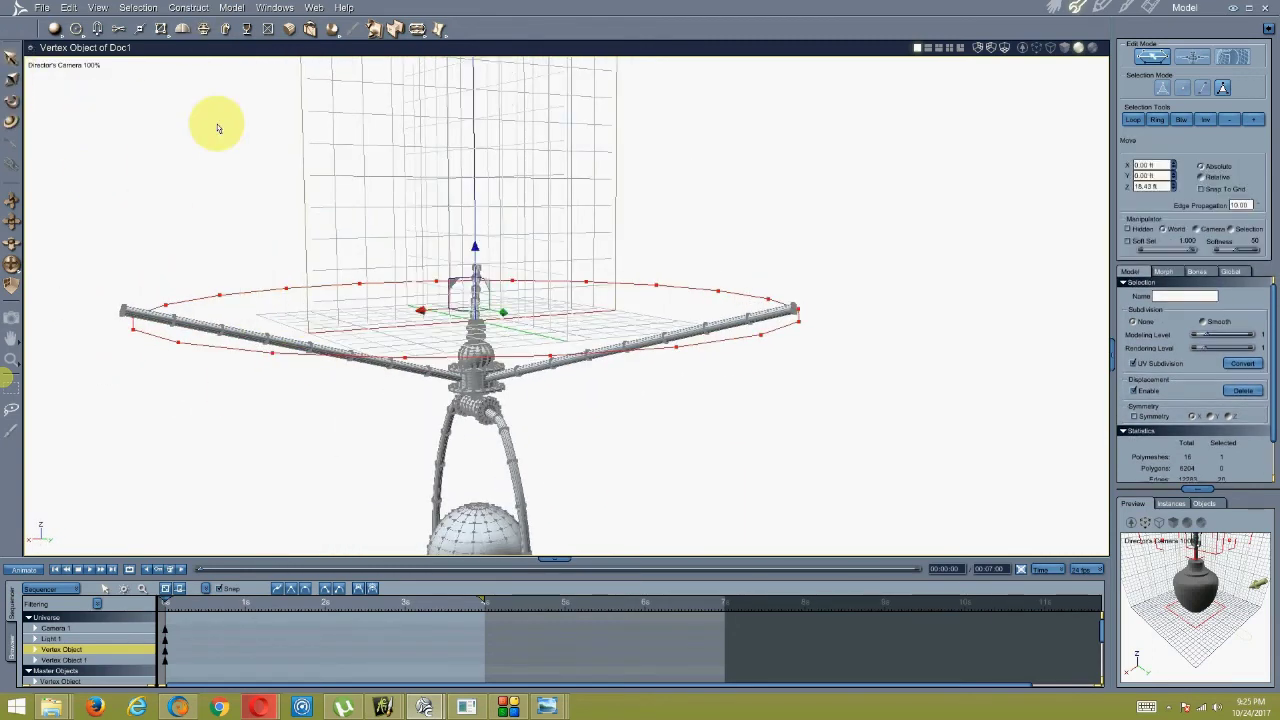
Extrude the circle vertically with Dynamic Extrusion into a band about 1.02 ft tall.
click(205, 29)
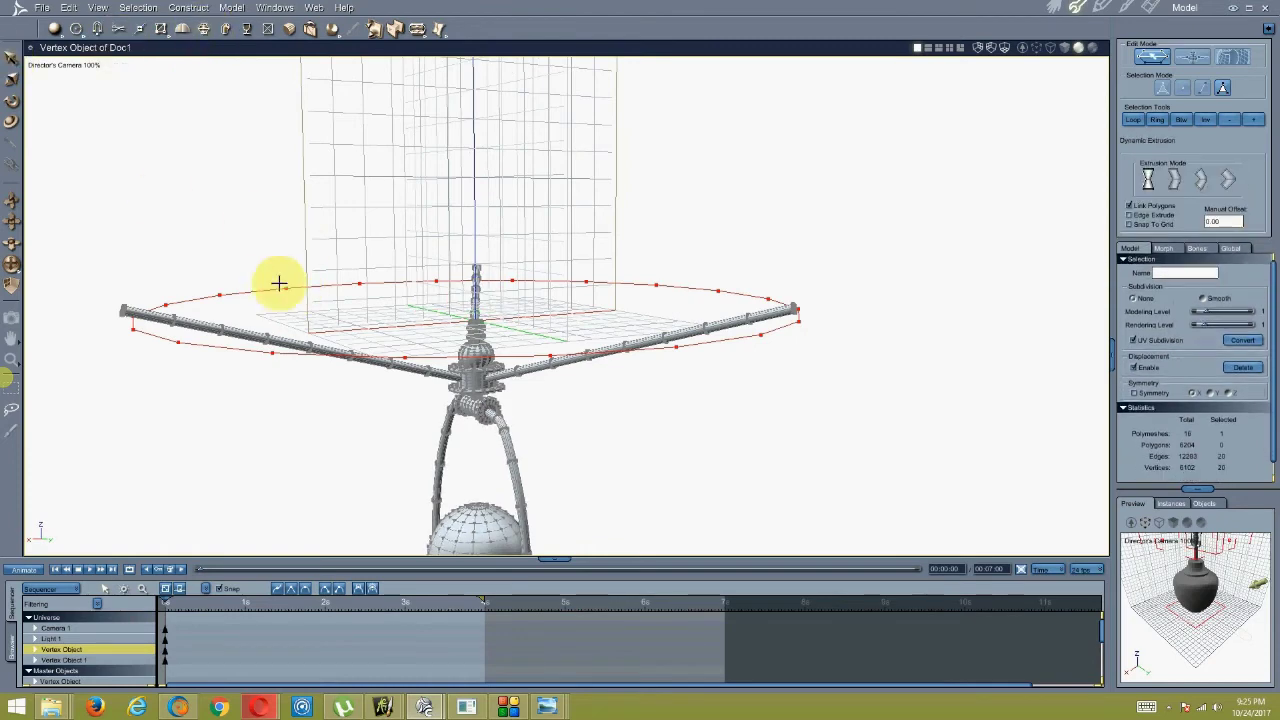
mouse_move(397, 281)
mouse_down()
mouse_move(391, 240)
mouse_move(374, 280)
mouse_up()
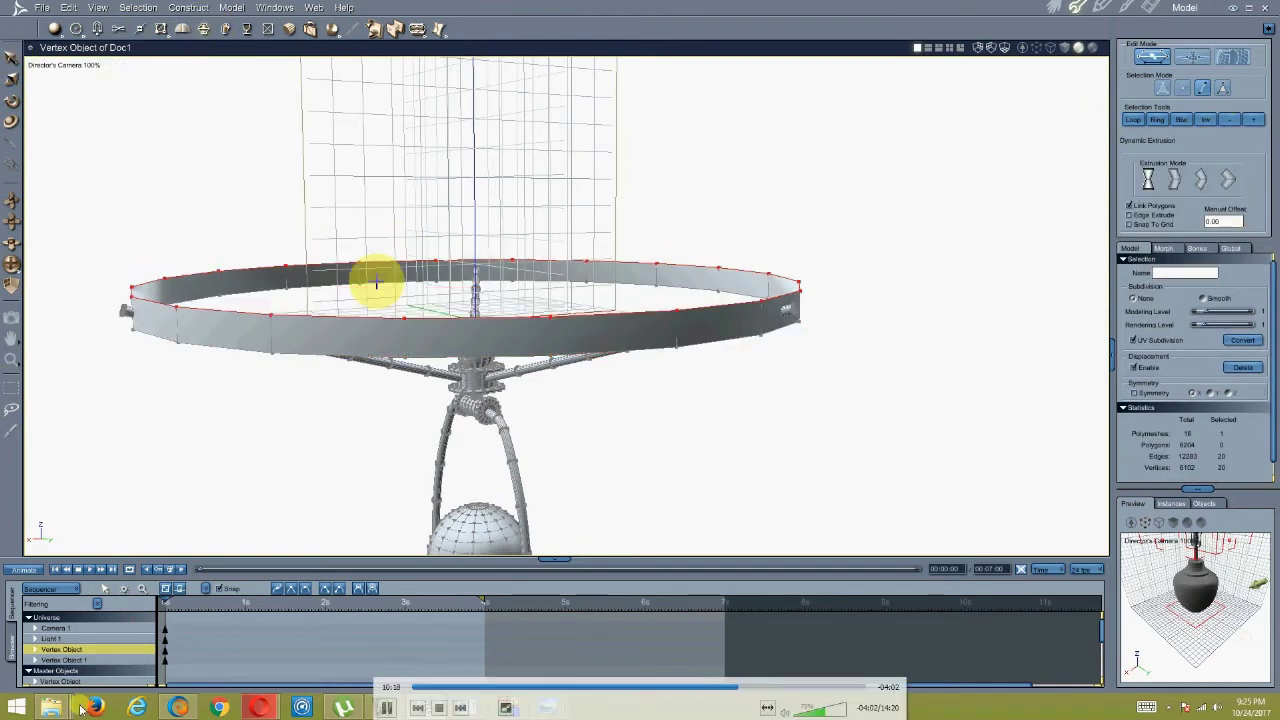
middle_drag(374, 281, 363, 286)
key(Escape)
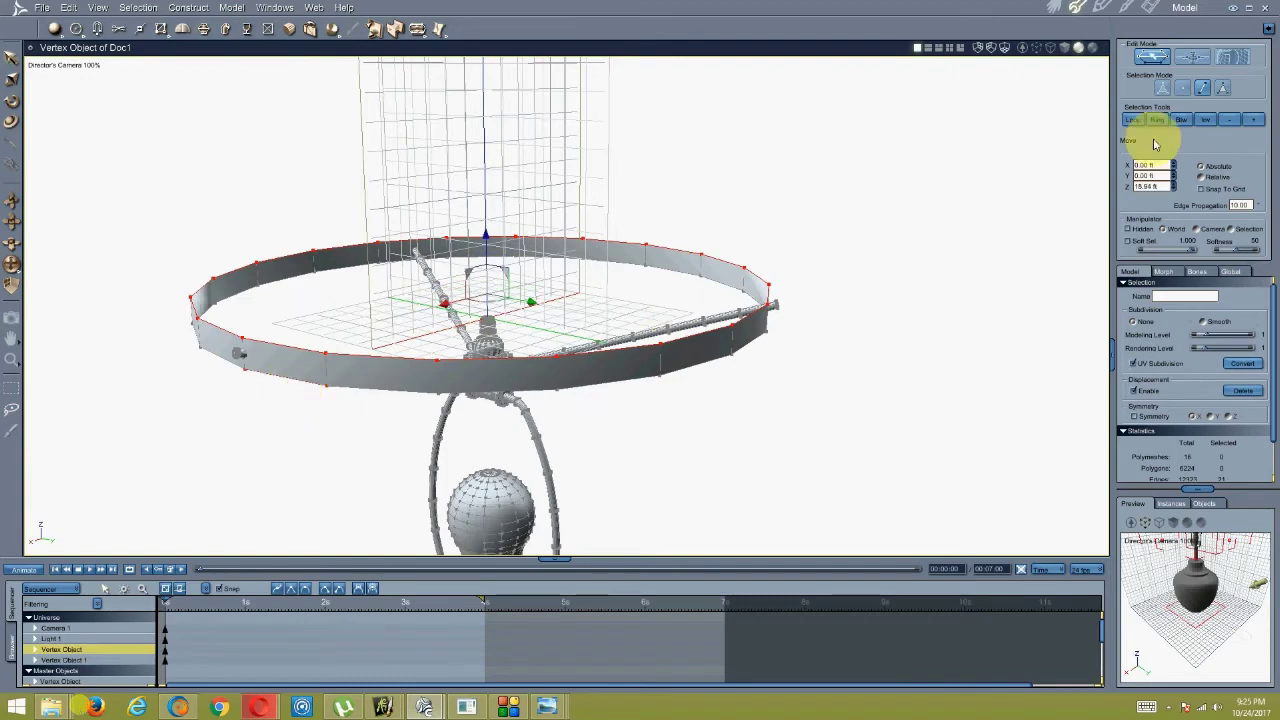
Extrude the band's upper and lower edge loops outward into narrow rims and fine-tune their scale.
click(595, 285)
click(246, 30)
mouse_move(209, 263)
mouse_down()
mouse_move(209, 329)
mouse_move(175, 386)
mouse_move(160, 360)
mouse_move(234, 380)
mouse_move(183, 289)
mouse_move(186, 267)
mouse_up()
click(12, 79)
middle_drag(160, 174, 215, 310)
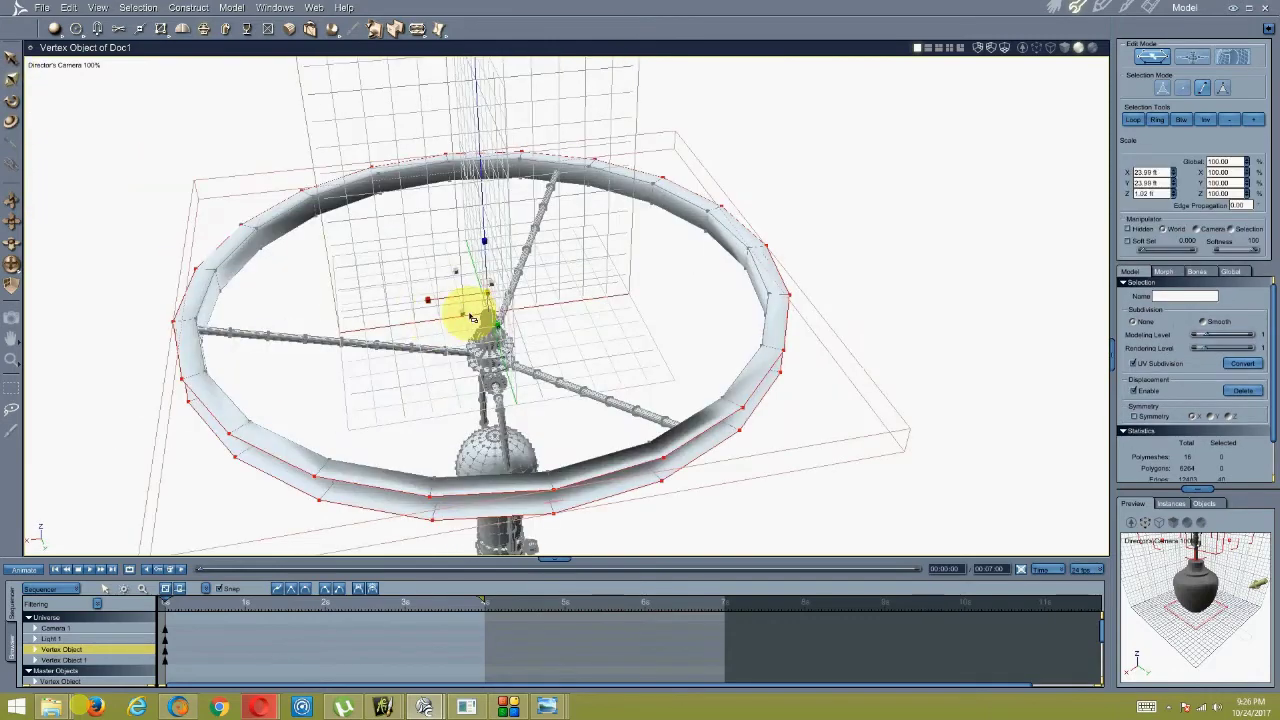
drag(460, 306, 462, 310)
middle_drag(348, 425, 423, 363)
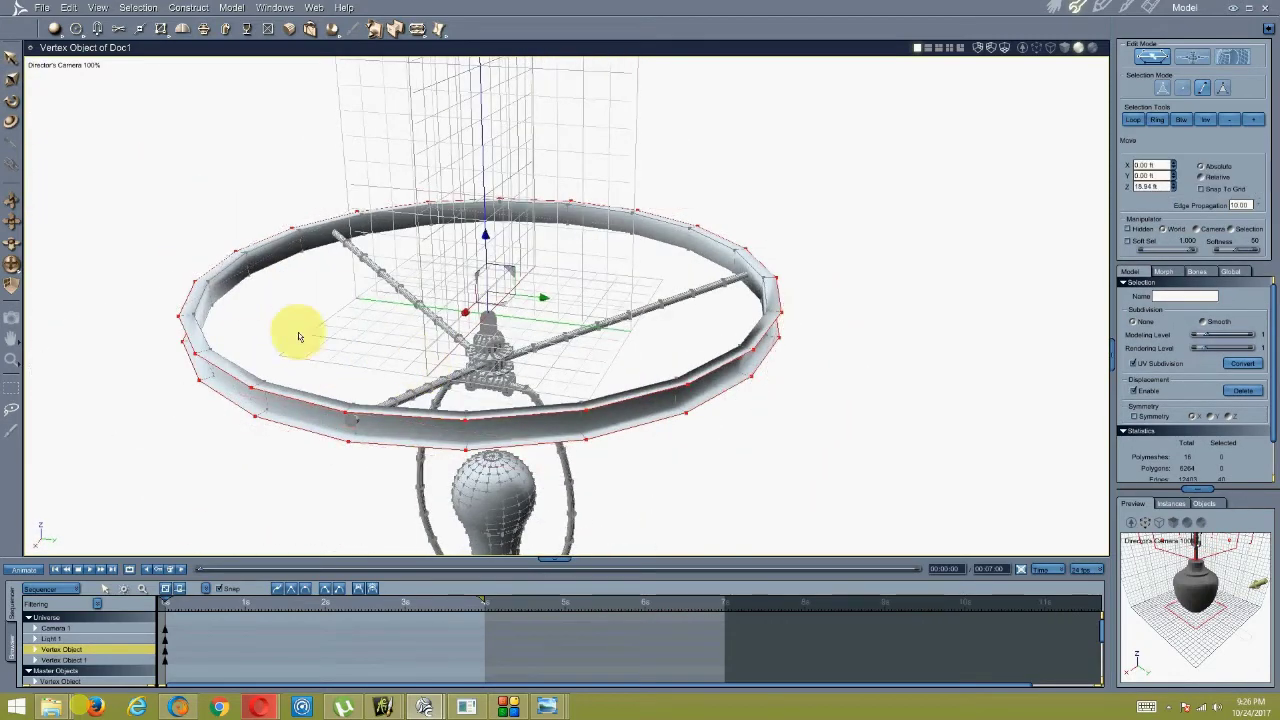
Use Extract Around on the ring's inner upper and lower edge loops to add supporting edges beside both corners.
click(235, 290)
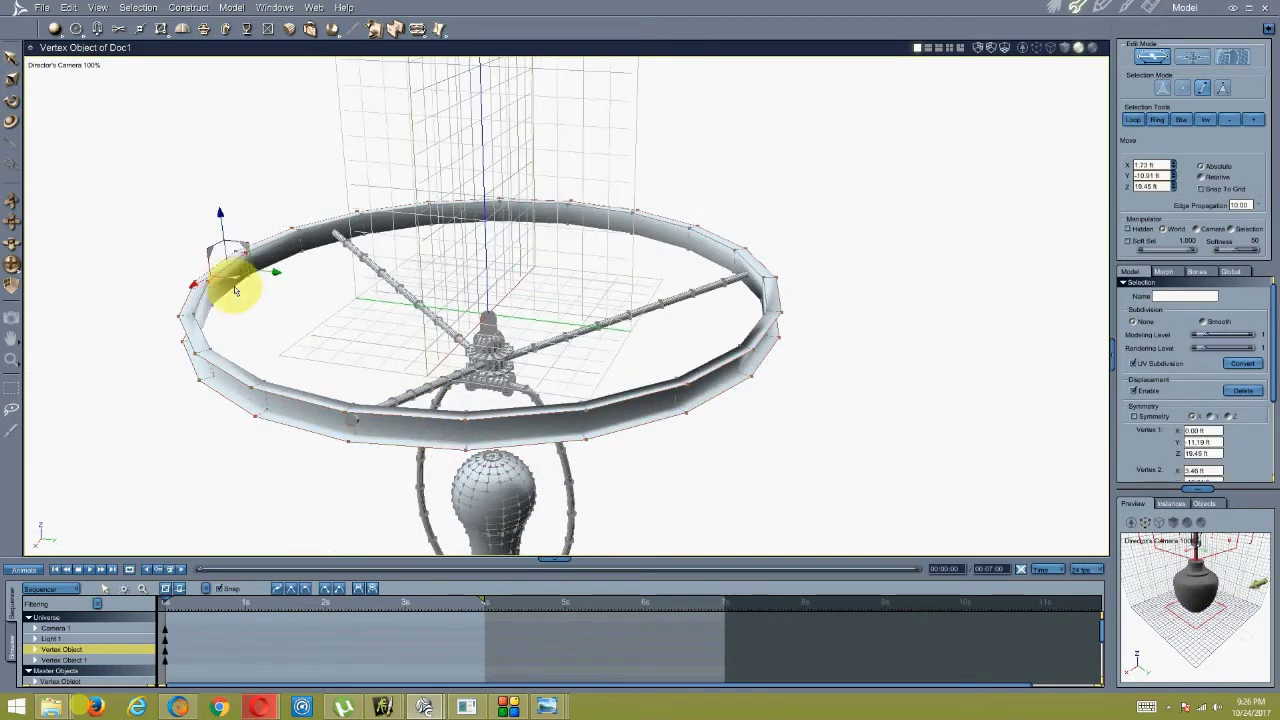
click(333, 28)
click(400, 212)
key(Return)
middle_drag(389, 223, 289, 292)
scroll(297, 274, up, 2)
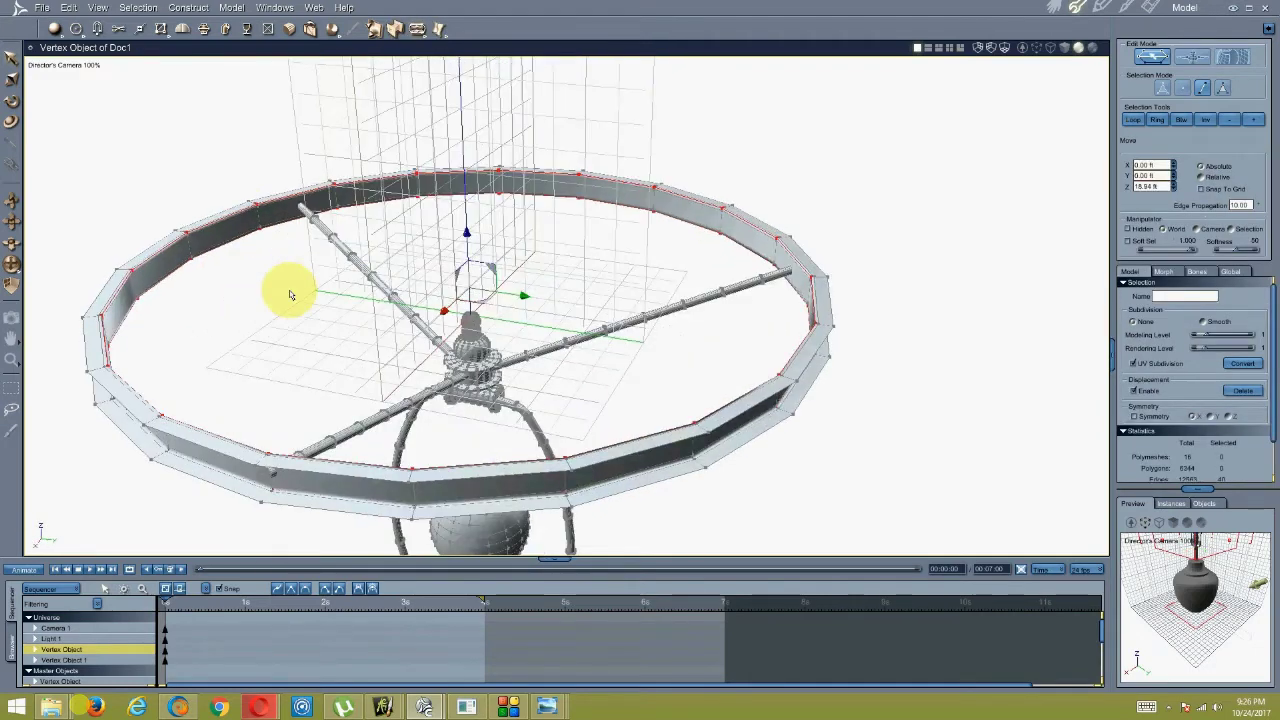
Add a middle edge loop to the ring's inner wall with Extract Along and flank it using Extract Around.
click(243, 213)
click(1130, 121)
click(158, 29)
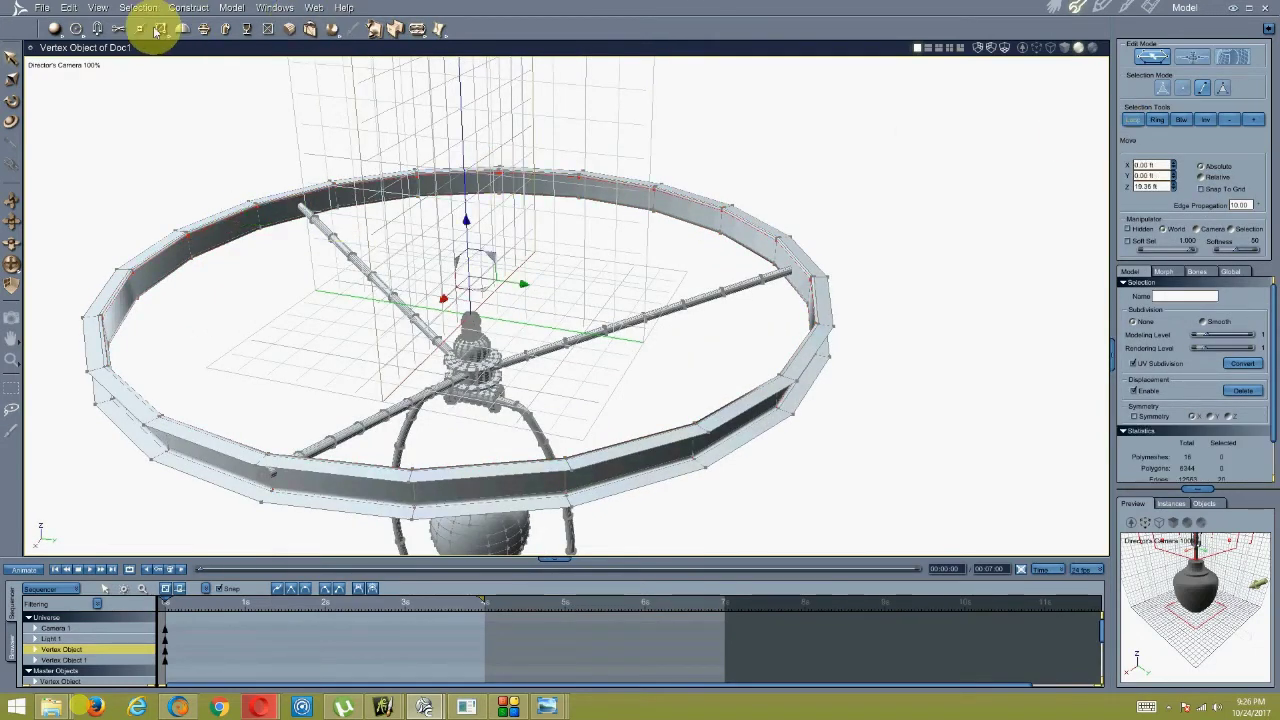
click(427, 34)
click(373, 255)
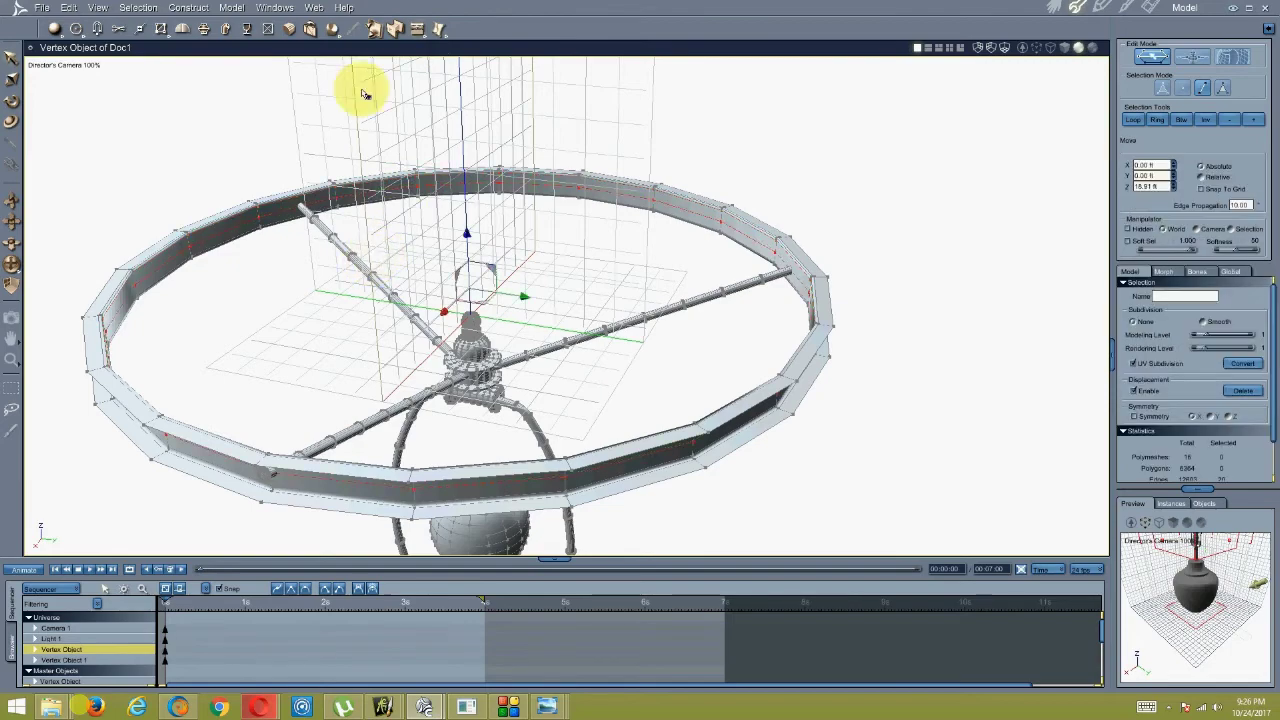
click(414, 76)
click(402, 257)
Select the ring's outer upper and lower edge loops and bridge them to close the outer wall.
middle_drag(402, 257, 238, 396)
click(228, 388)
click(221, 352)
click(1132, 119)
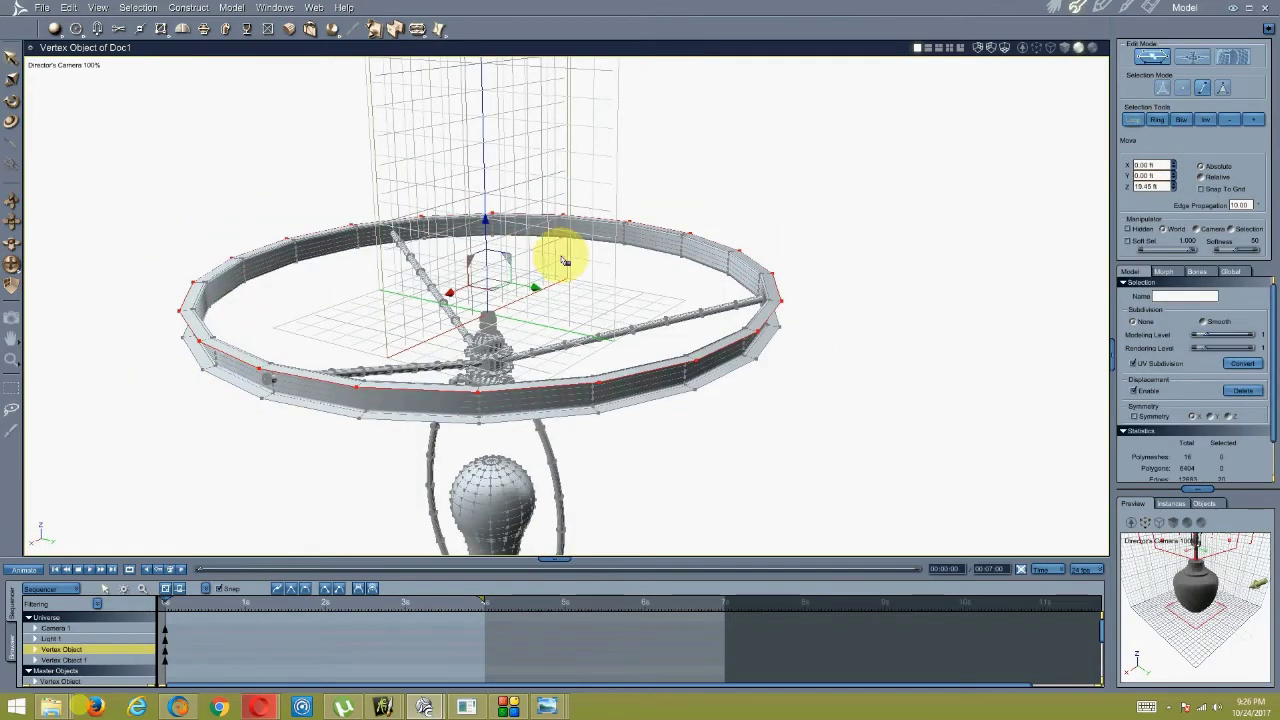
click(133, 10)
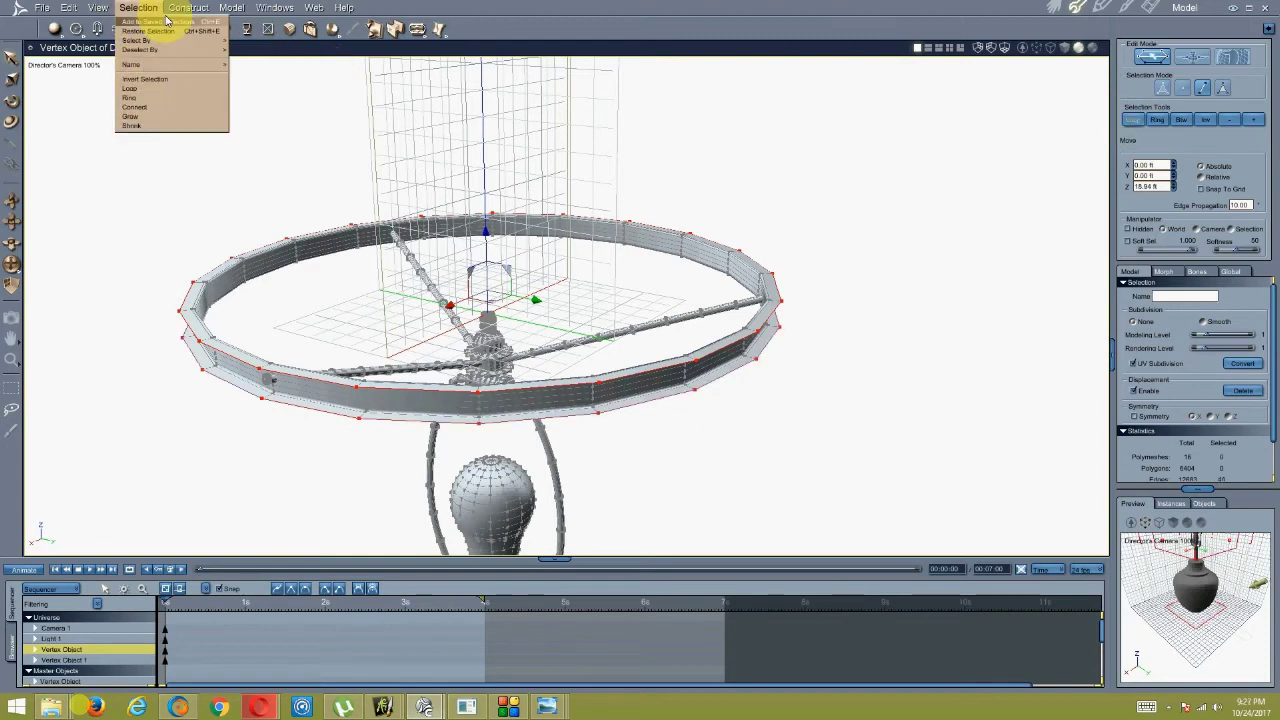
mouse_move(181, 9)
click(173, 74)
middle_drag(190, 178, 146, 278)
Use Extract Around on the ring's outer upper and lower edge loops to add supporting edges at both corners.
click(418, 31)
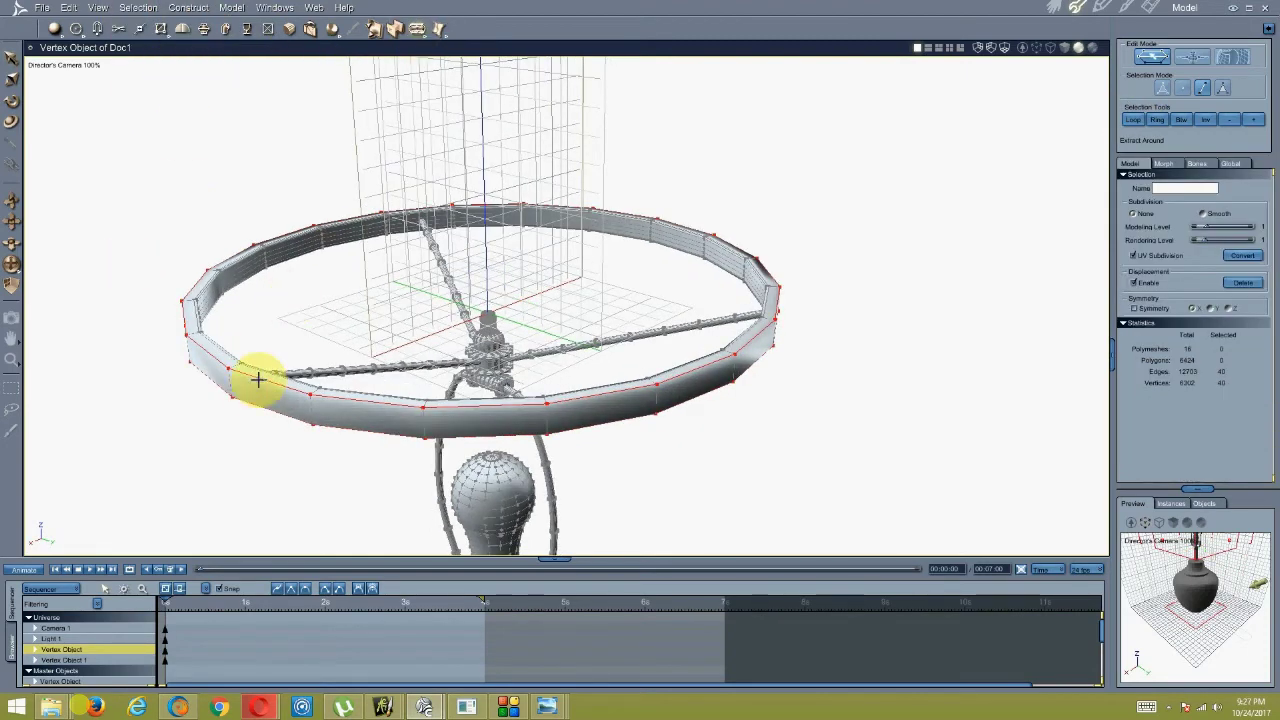
click(252, 410)
middle_drag(214, 506, 237, 326)
Add a middle edge loop to the ring's outer wall with Extract Along and flank it using Extract Around.
click(263, 357)
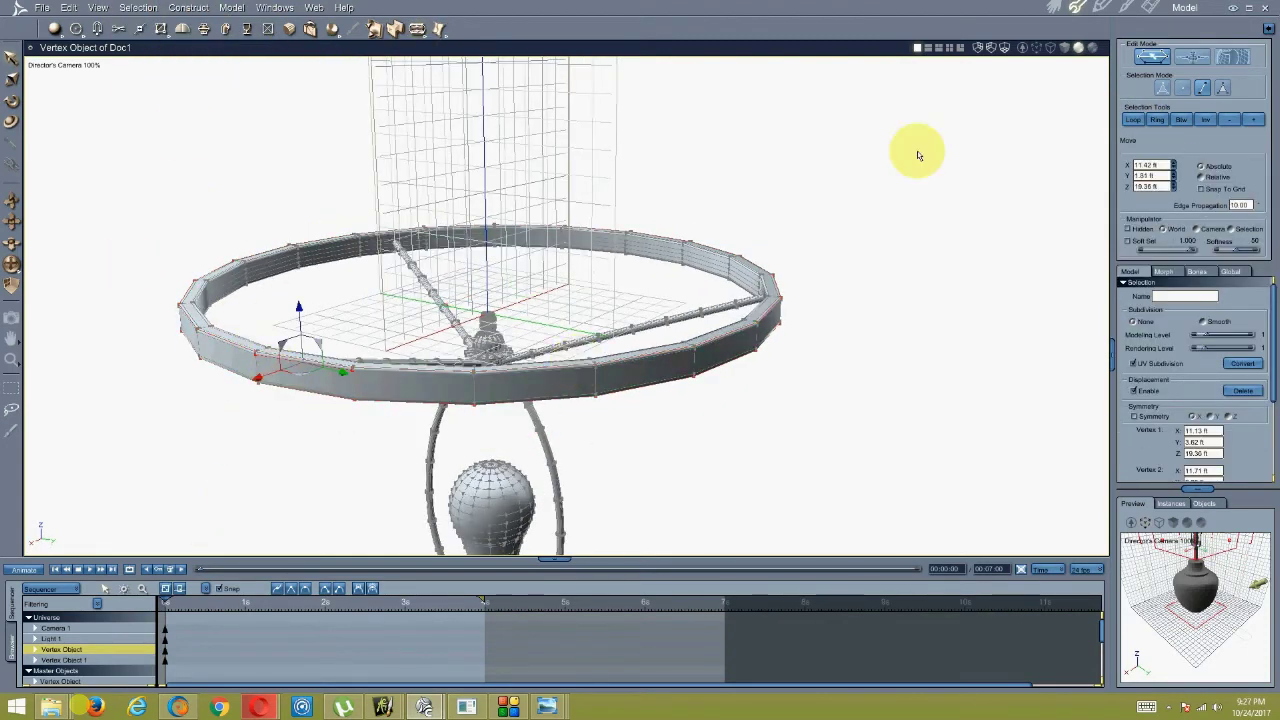
click(1130, 119)
middle_drag(785, 274, 416, 120)
click(420, 94)
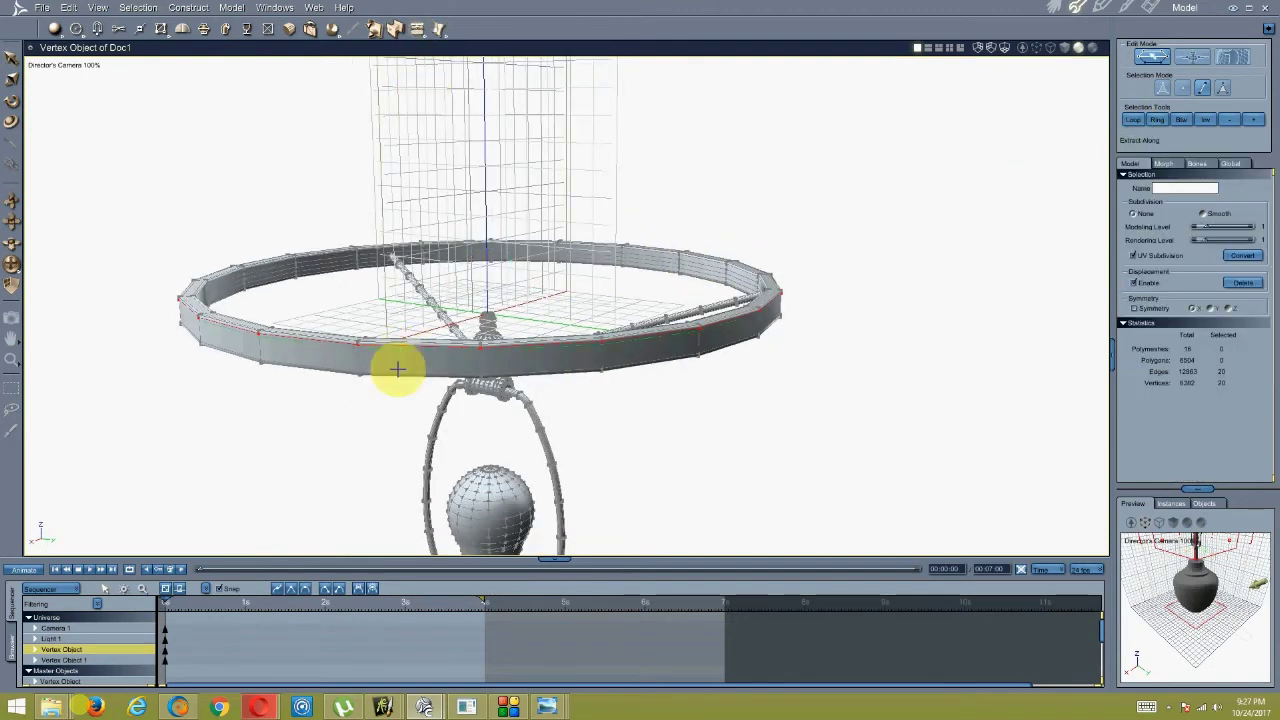
click(397, 31)
click(418, 72)
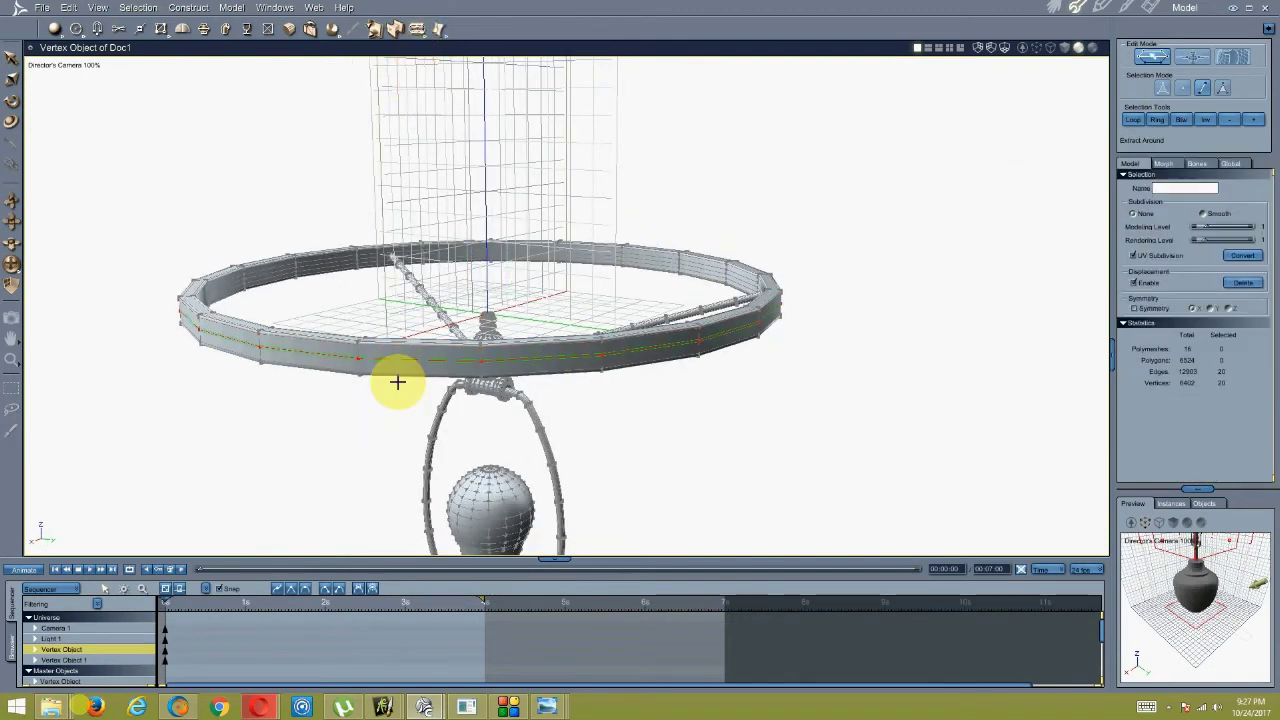
click(383, 455)
Extract an outer edge loop of the ring as a separate curve and raise it above the ring to Z 20.16 ft.
middle_drag(383, 455, 391, 377)
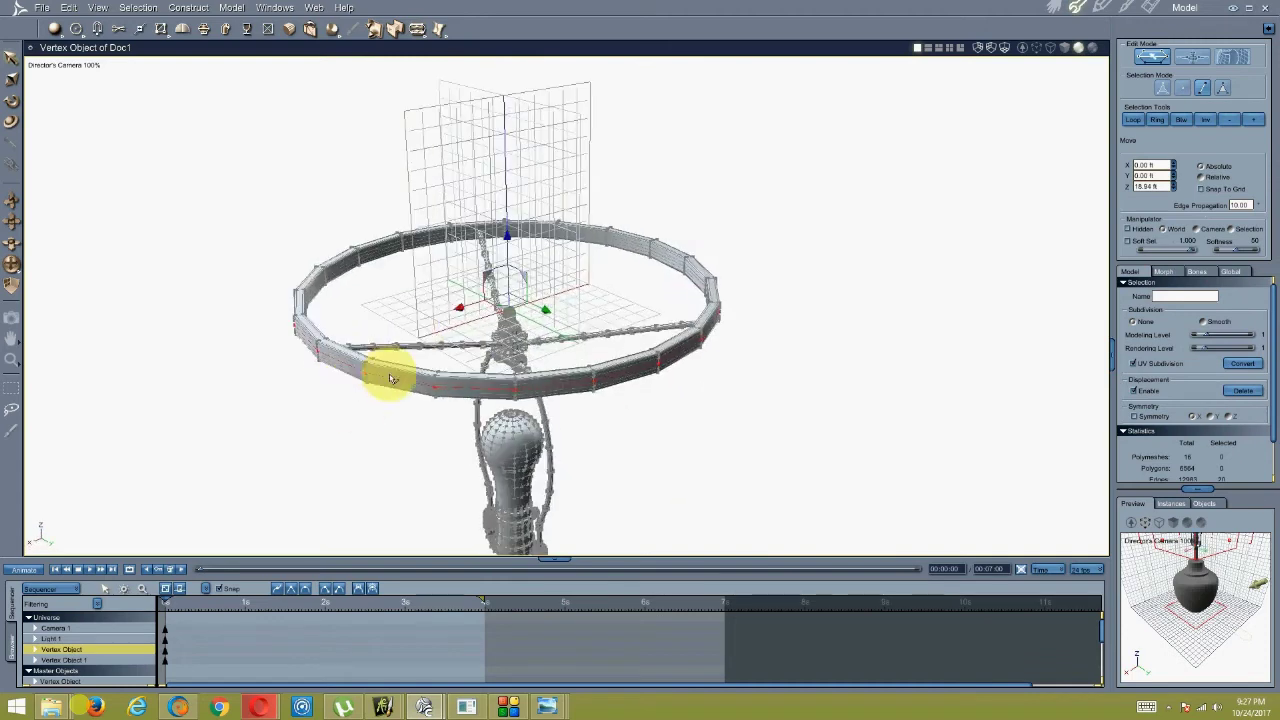
click(393, 377)
middle_drag(826, 103, 550, 285)
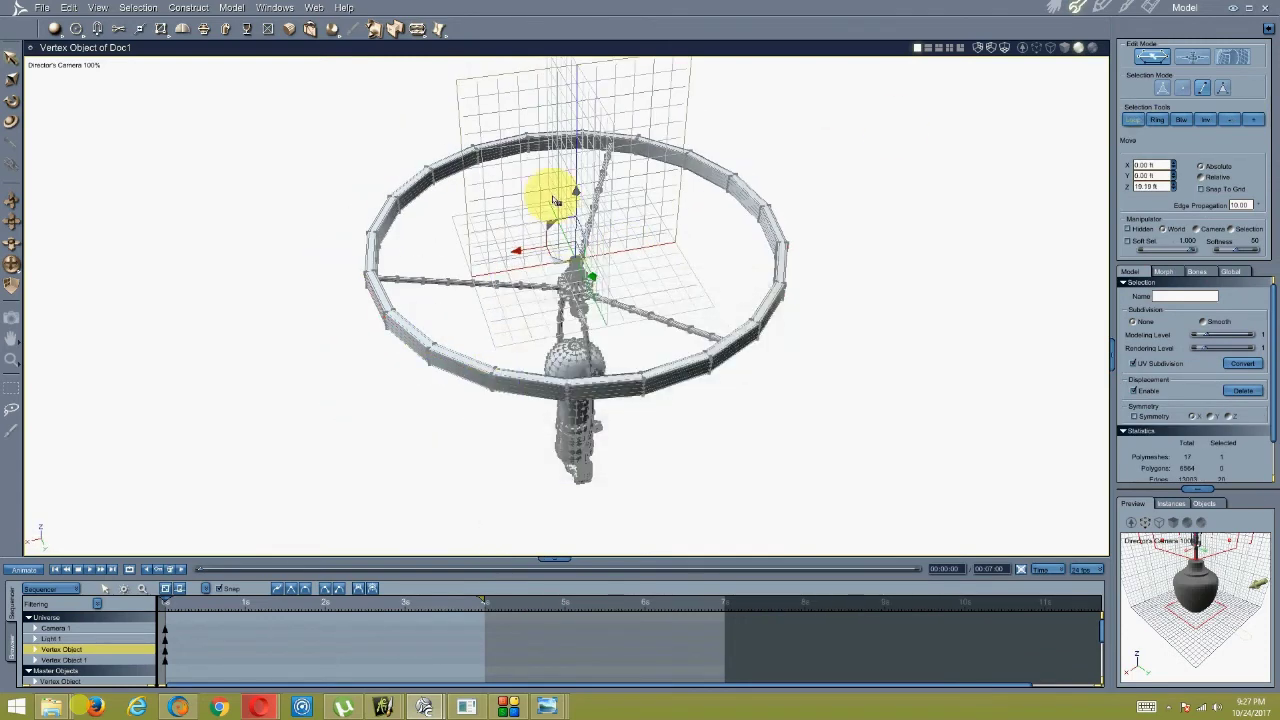
middle_drag(571, 168, 498, 200)
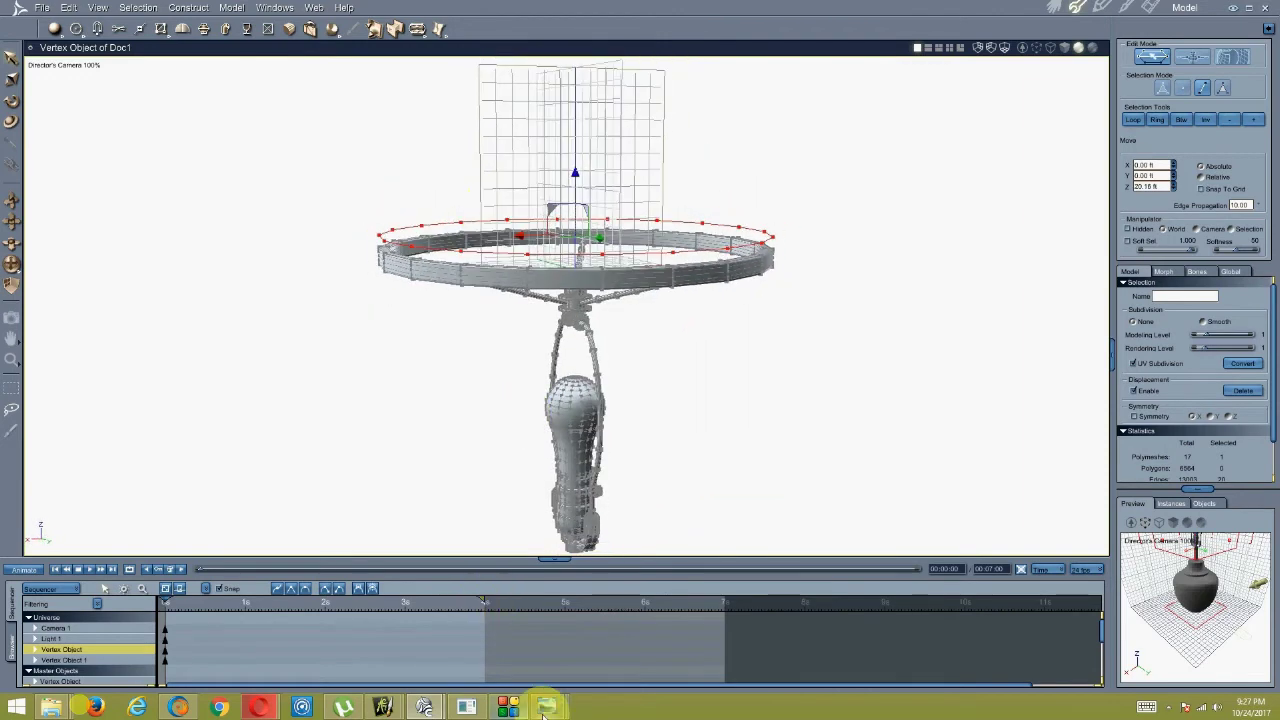
Lower the extracted curve in the front view to just above the ring, at Z 19.66 ft.
click(549, 706)
click(543, 620)
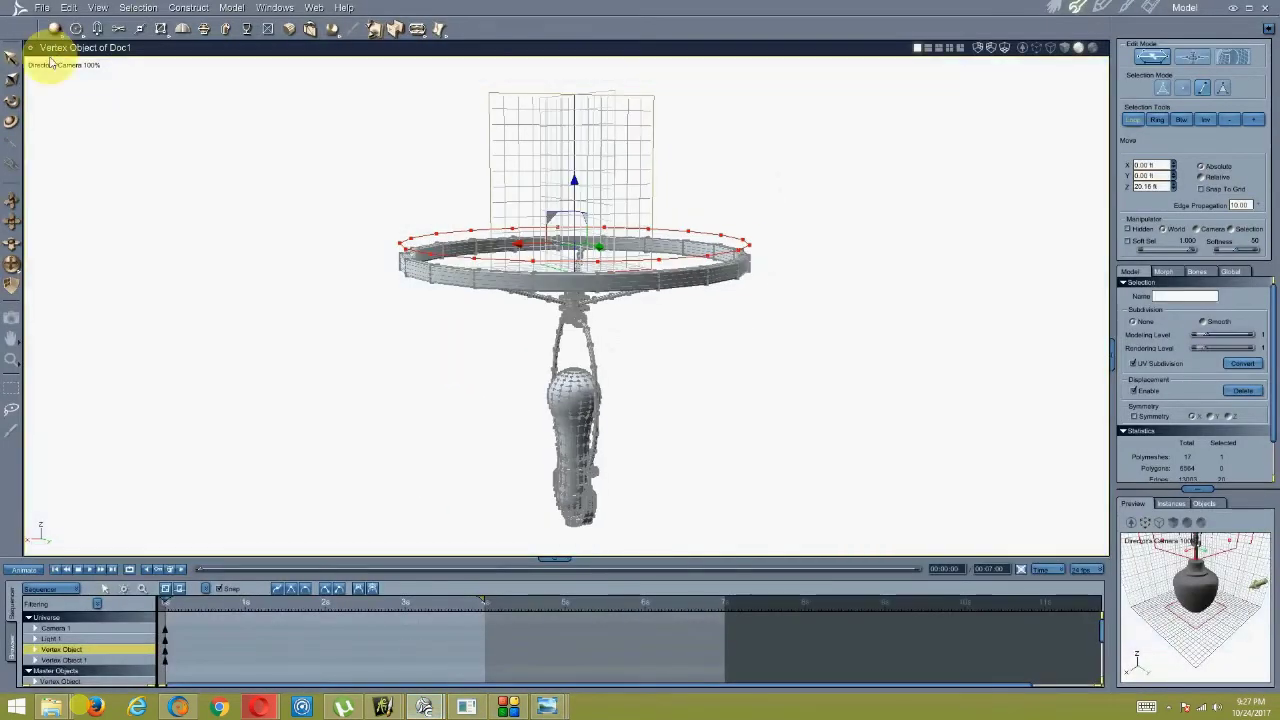
click(50, 64)
click(42, 101)
middle_drag(487, 185, 464, 250)
scroll(484, 170, up, 1)
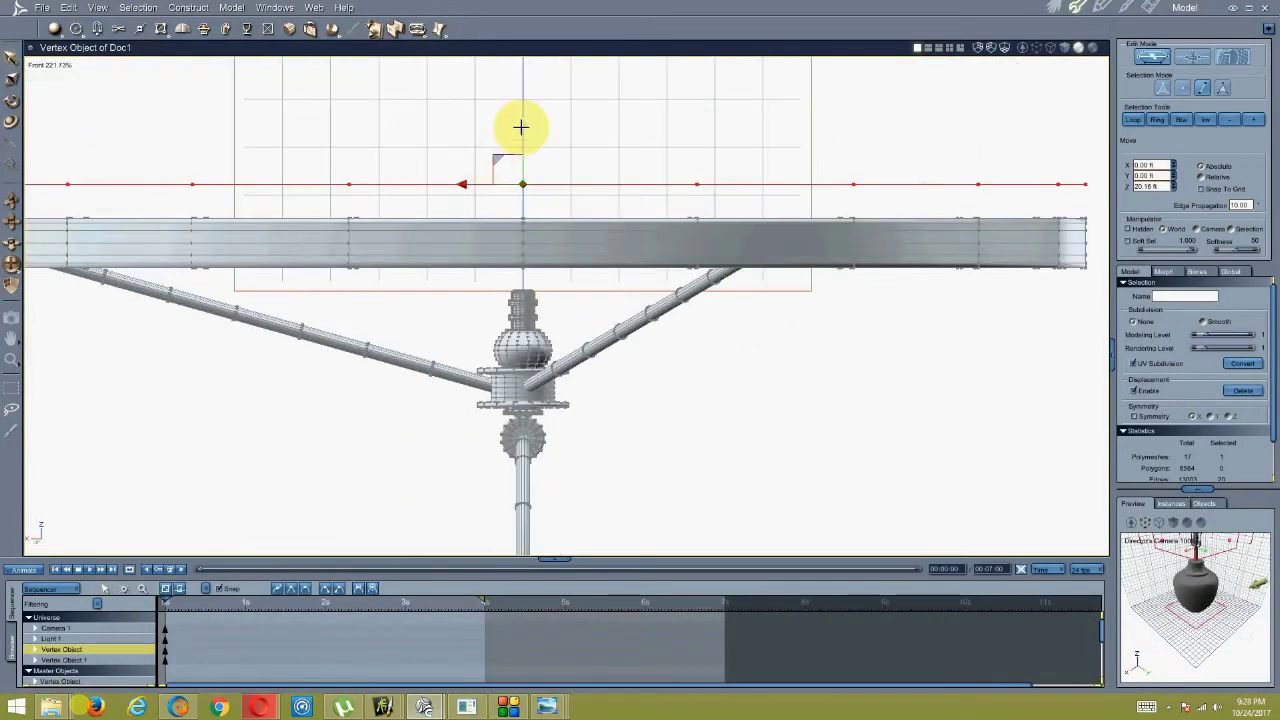
drag(520, 126, 517, 153)
Duplicate the curve and move the copy straight down below the lamp's bulb and harp.
scroll(505, 220, down, 6)
middle_drag(500, 255, 482, 193)
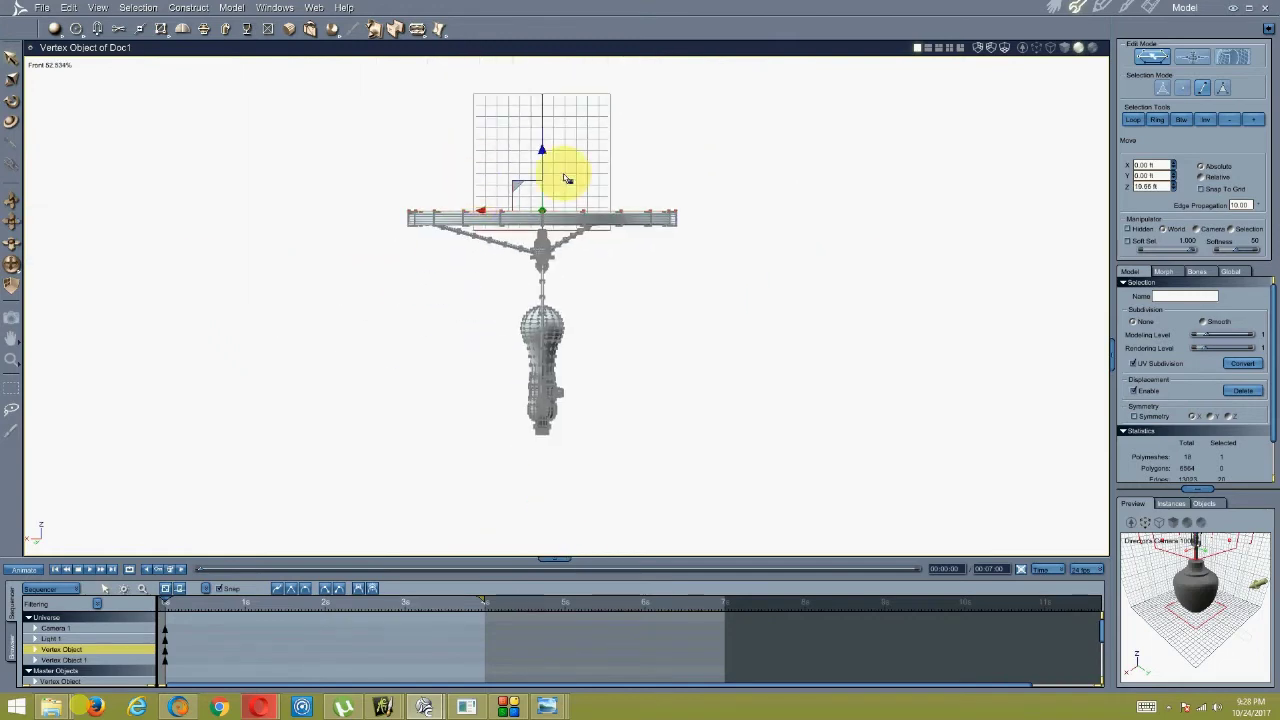
drag(566, 178, 517, 366)
scroll(522, 395, down, 2)
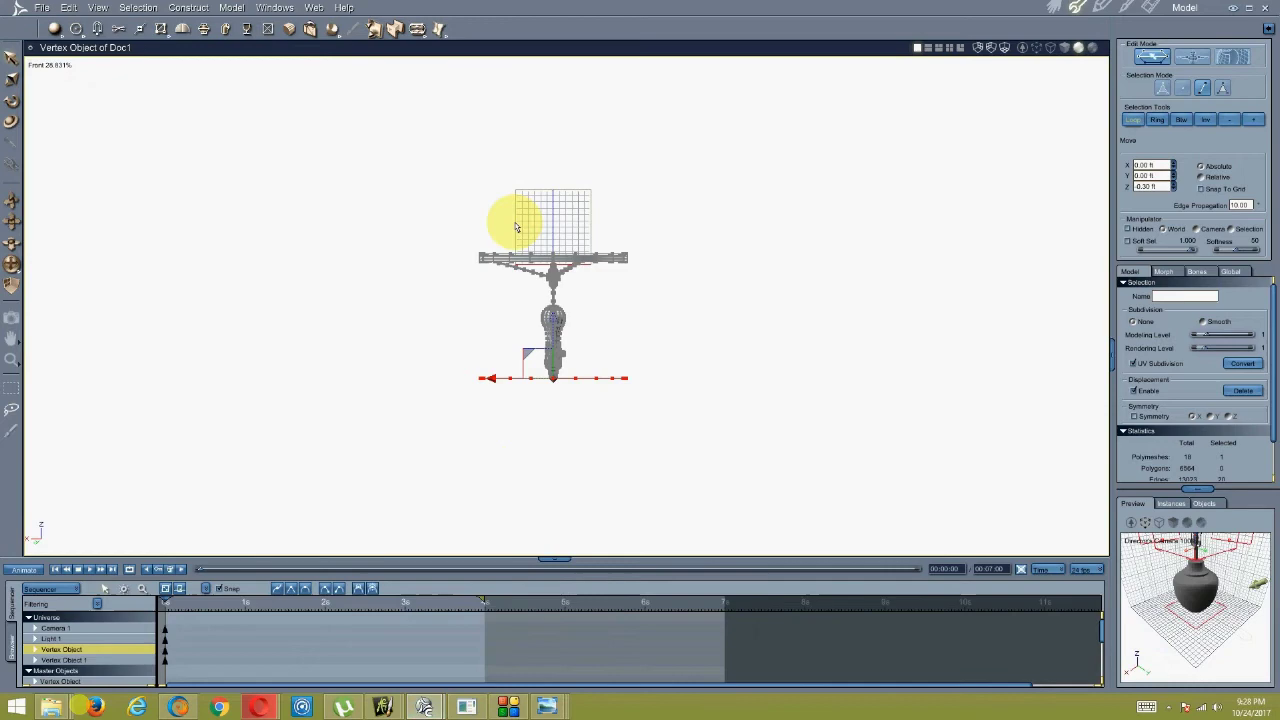
drag(555, 318, 551, 359)
Scale the lower curve evenly in X and Y to about 31.78 ft for the wide shade opening.
click(8, 79)
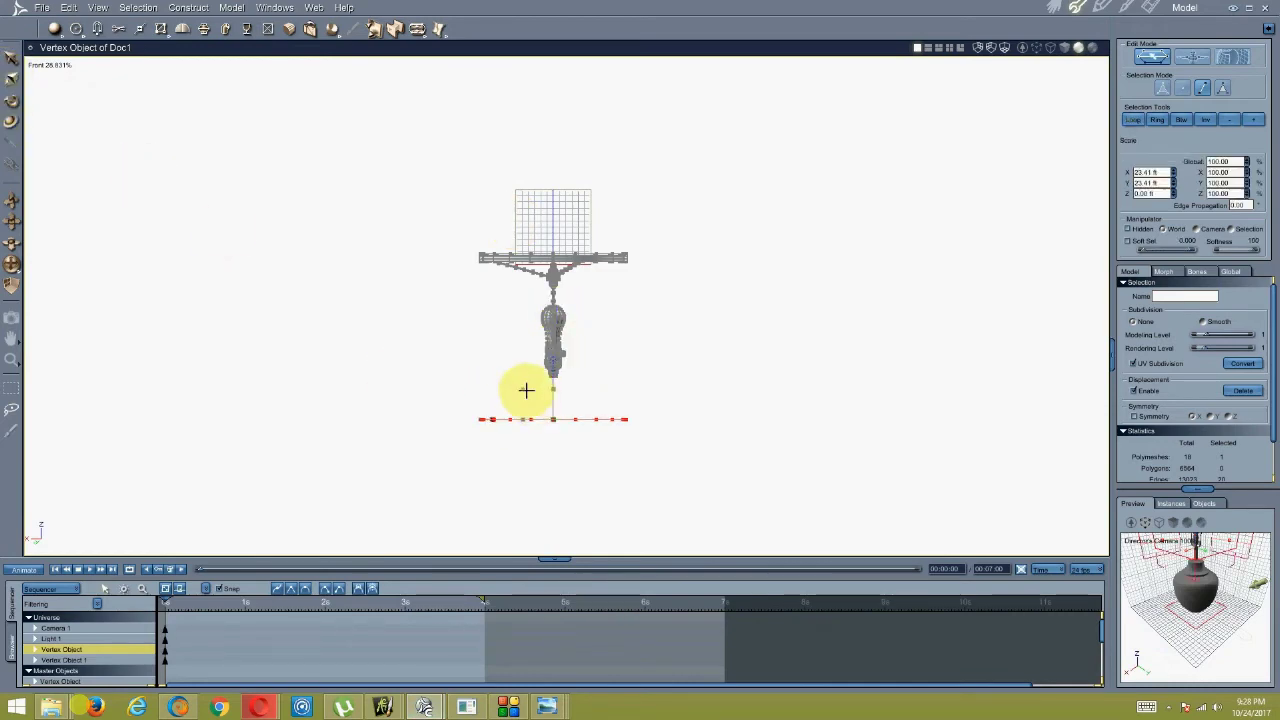
click(38, 64)
click(42, 96)
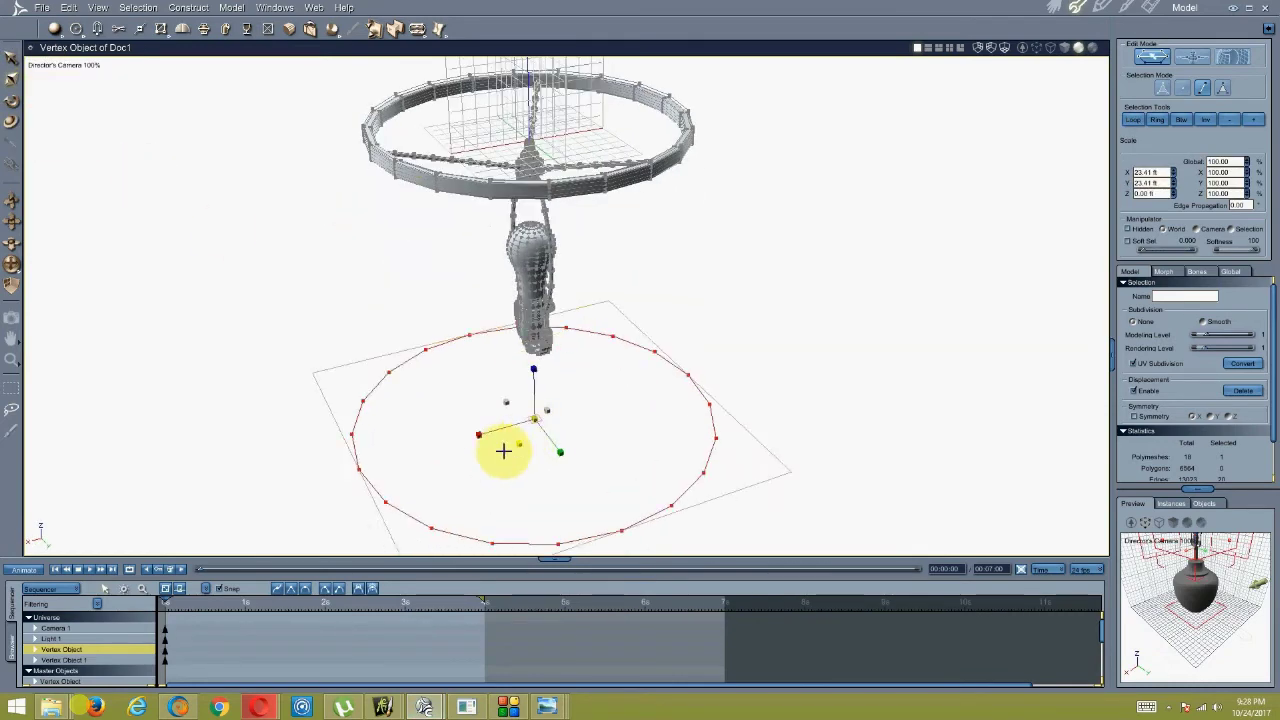
mouse_move(504, 451)
mouse_down()
mouse_move(481, 461)
mouse_move(520, 436)
mouse_up()
Connect the curve above the ring to the wide lower curve with a Ruled Surface to form the lampshade.
middle_drag(411, 428, 345, 350)
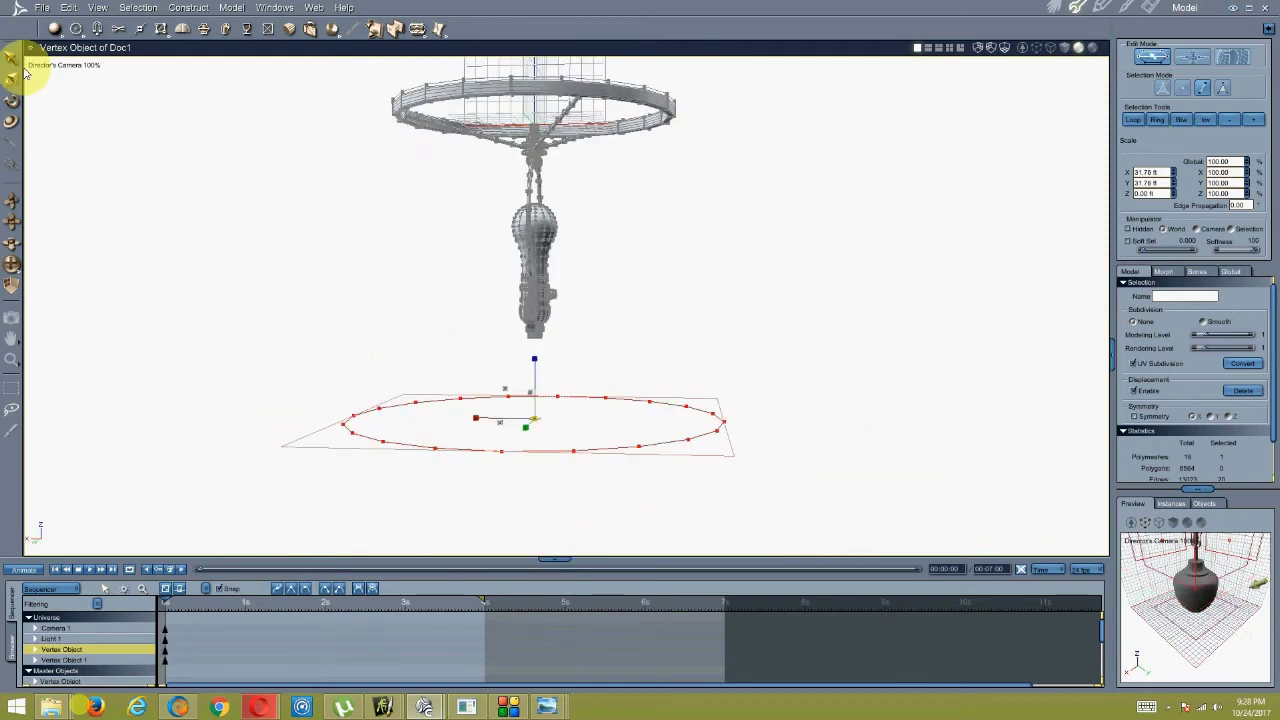
click(32, 65)
click(42, 79)
scroll(377, 251, down, 5)
click(55, 66)
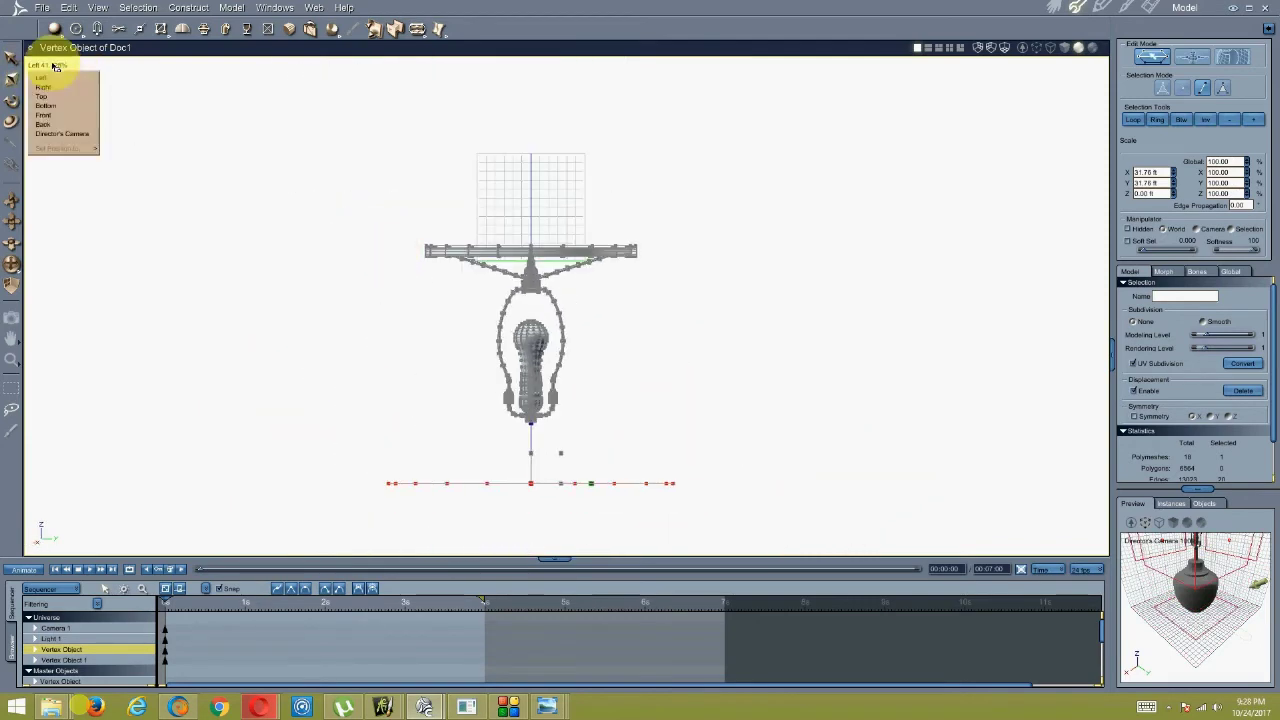
click(62, 133)
drag(291, 206, 323, 151)
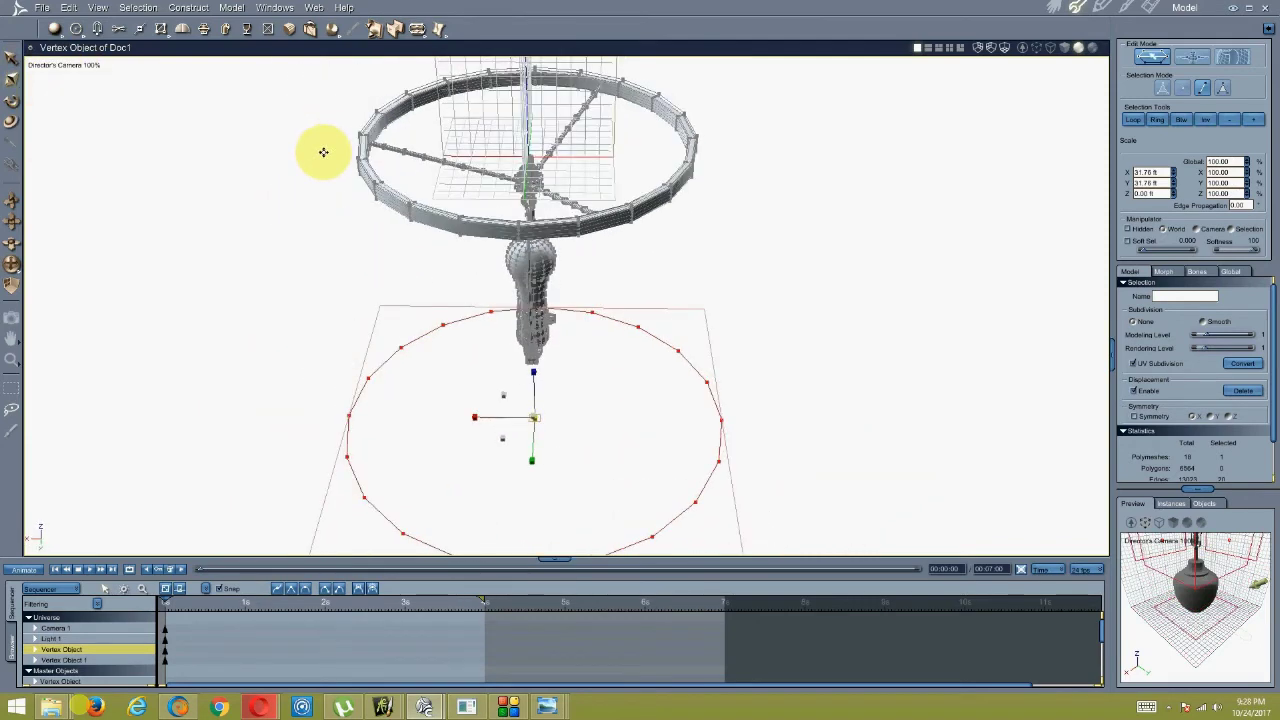
click(434, 31)
click(384, 105)
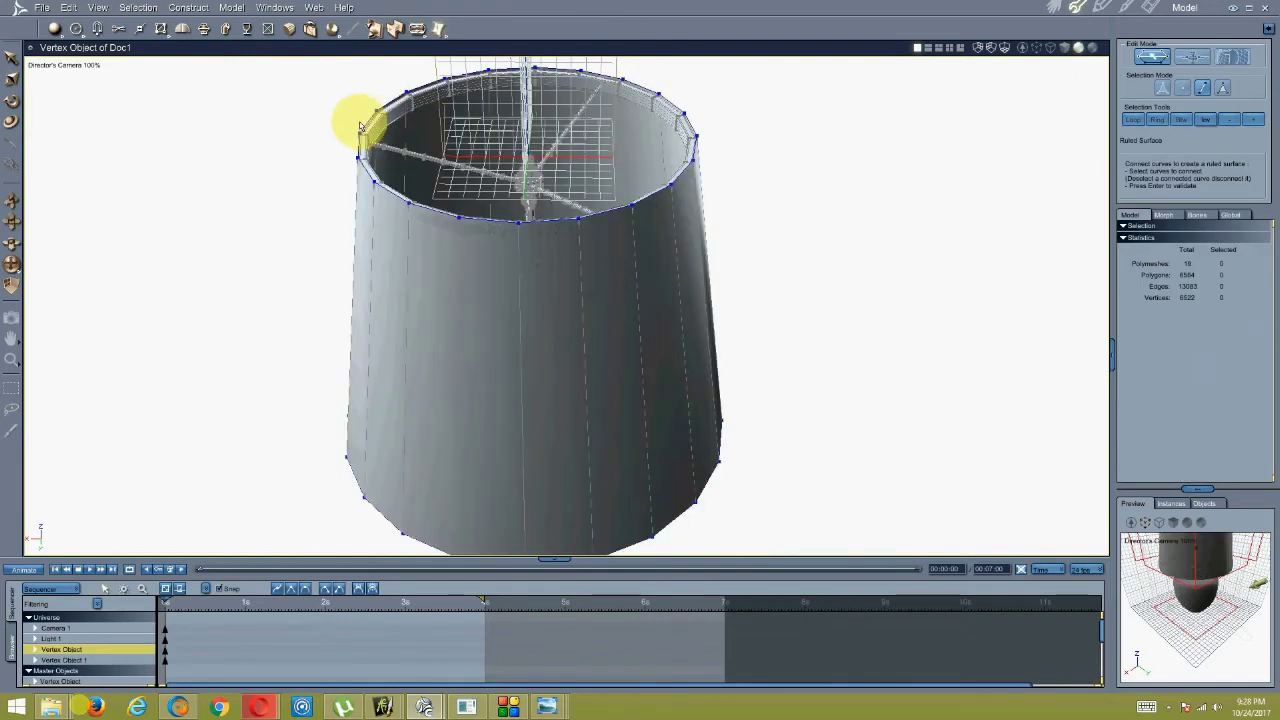
key(Return)
middle_drag(362, 128, 380, 150)
click(902, 300)
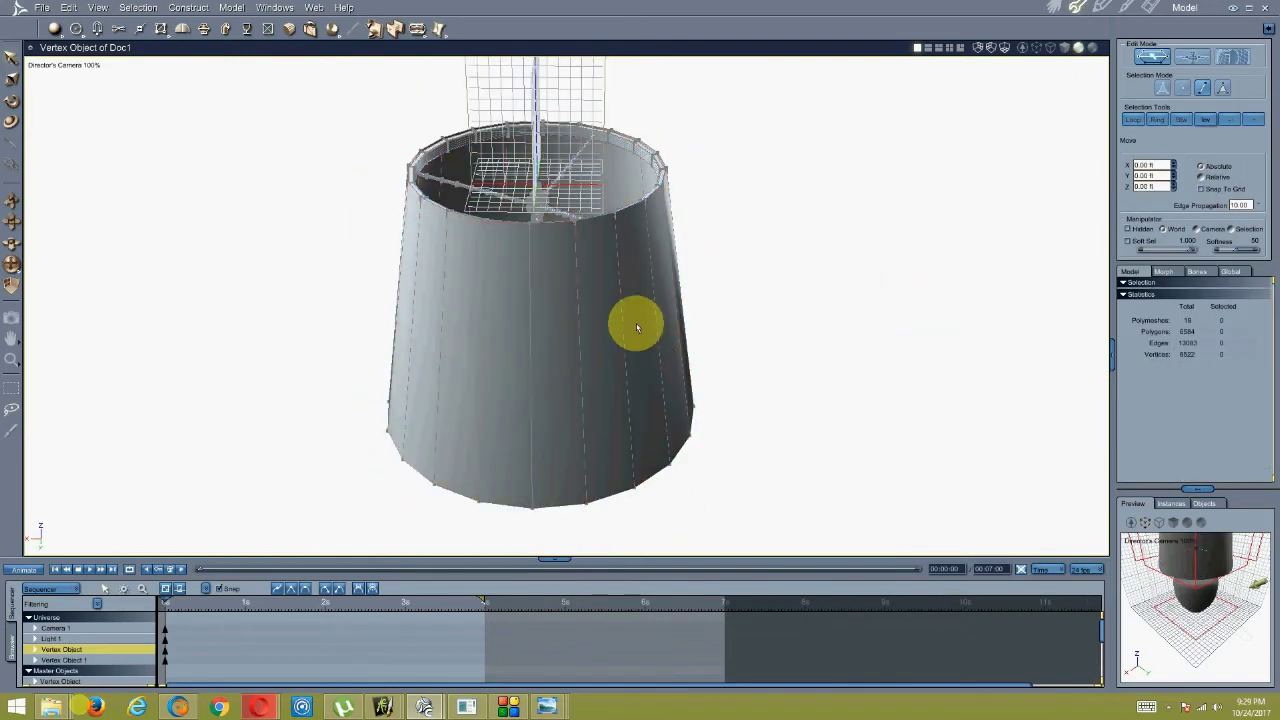
Move the whole lampshade surface sideways along X to about 36 ft, clear of the ring and source curves.
click(1221, 89)
double_click(565, 360)
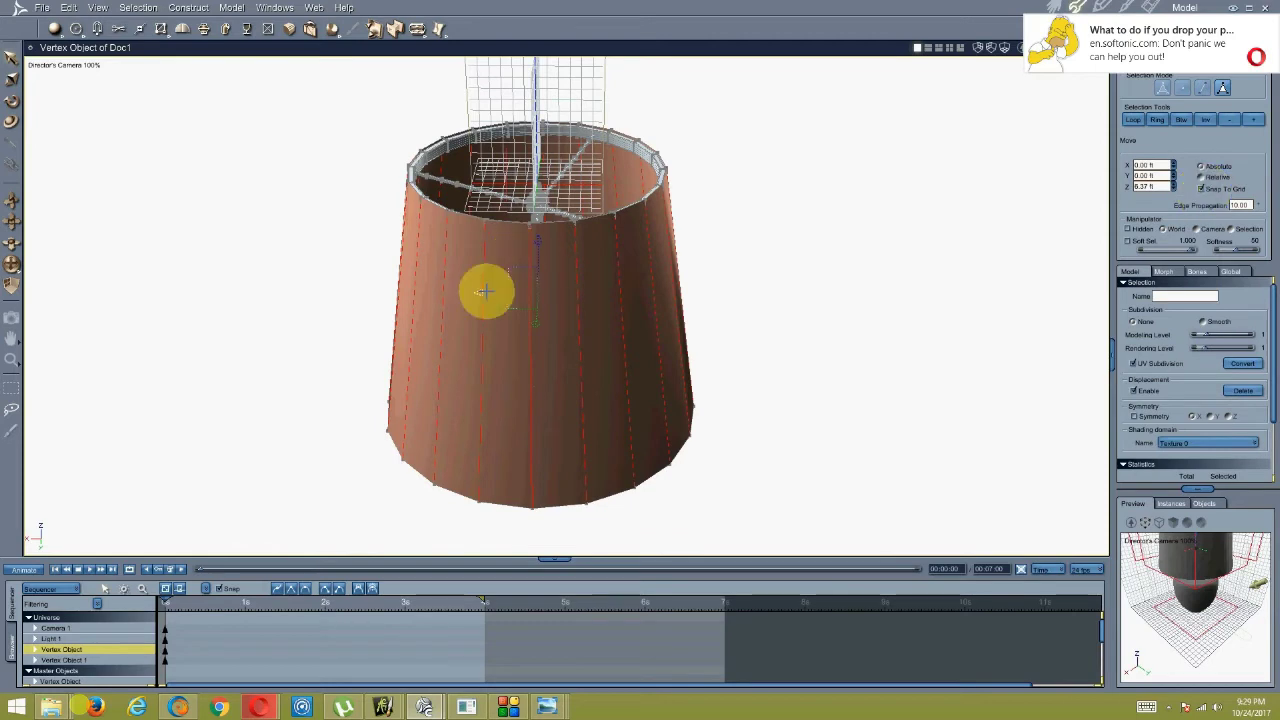
drag(486, 289, 100, 289)
click(383, 417)
Delete the two leftover source curves, the wide lower one and the one at the ring.
click(1203, 88)
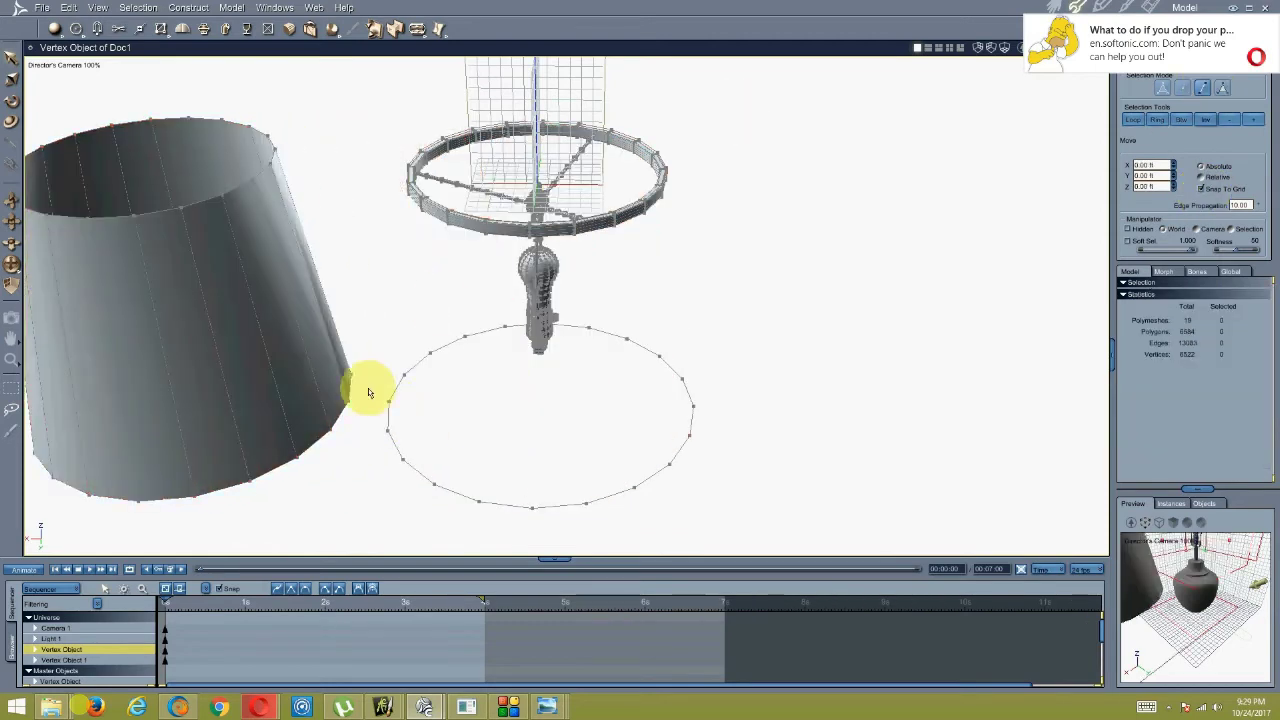
double_click(388, 427)
shift+double_click(414, 159)
key(Delete)
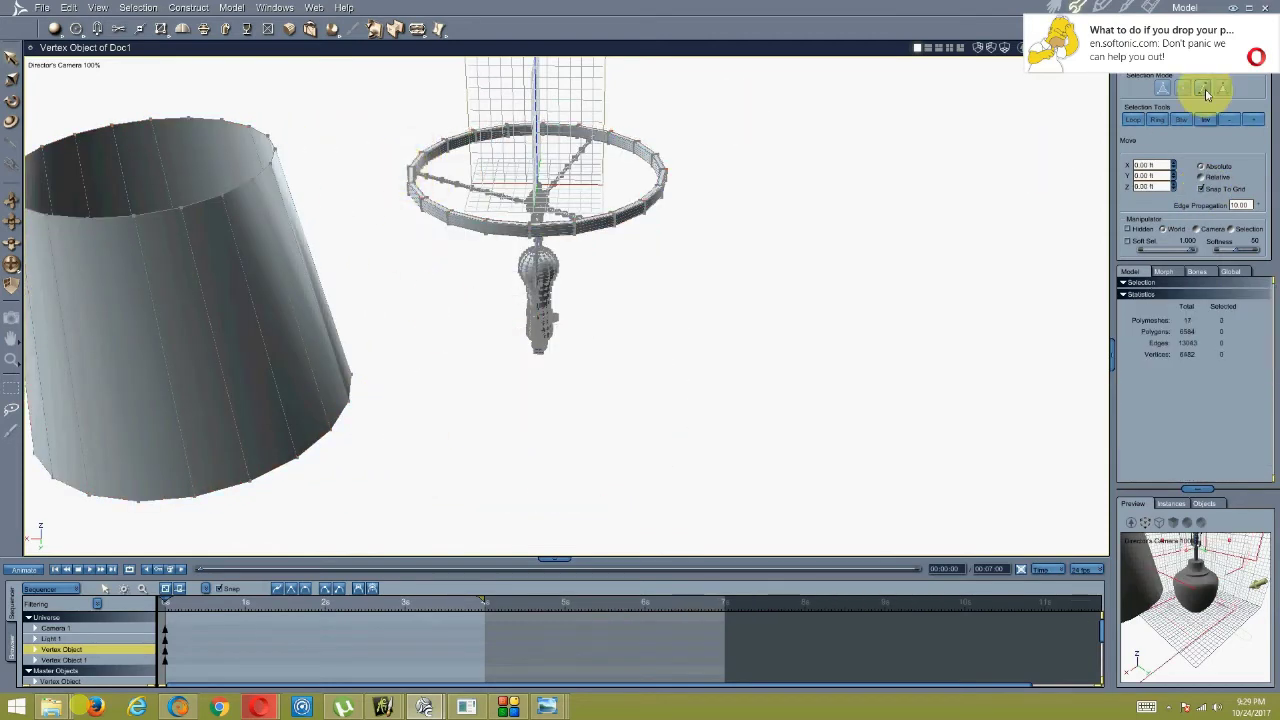
Move the lampshade back over the lamp by setting its X position to 0 ft.
click(1222, 89)
double_click(260, 365)
click(42, 66)
click(41, 97)
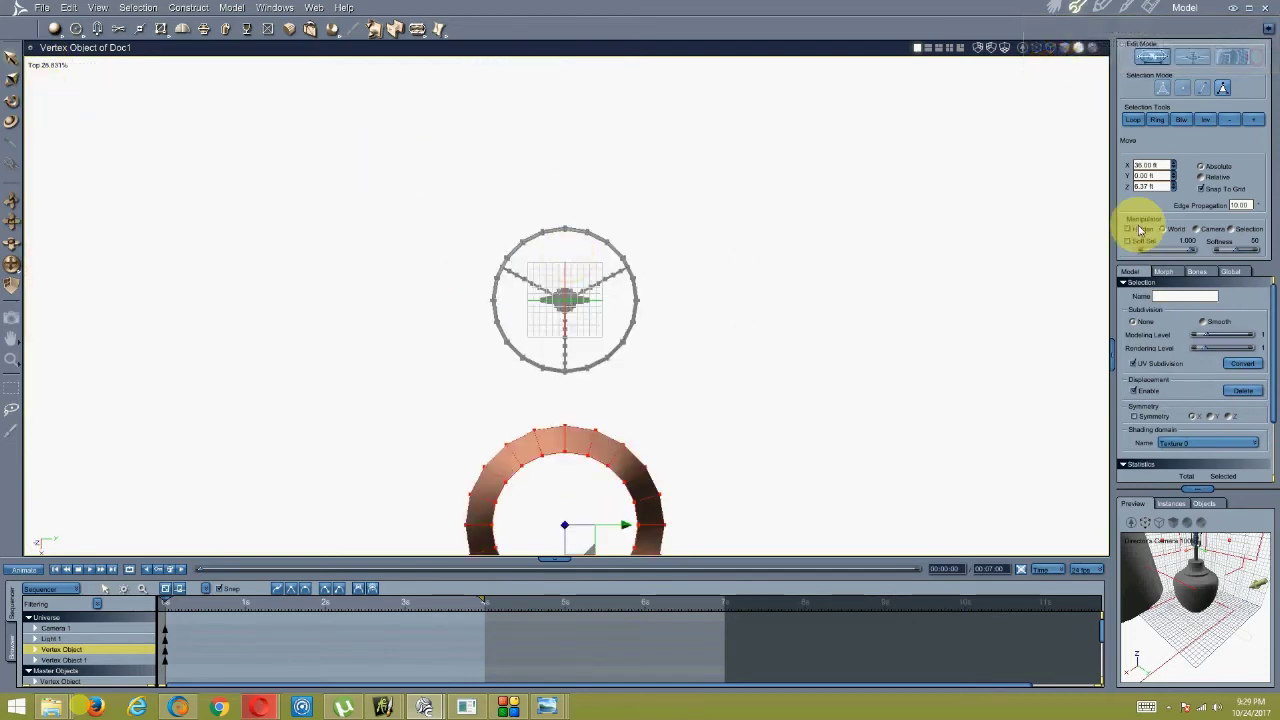
drag(1163, 167, 1110, 169)
text(0)
key(Return)
scroll(971, 163, up, 5)
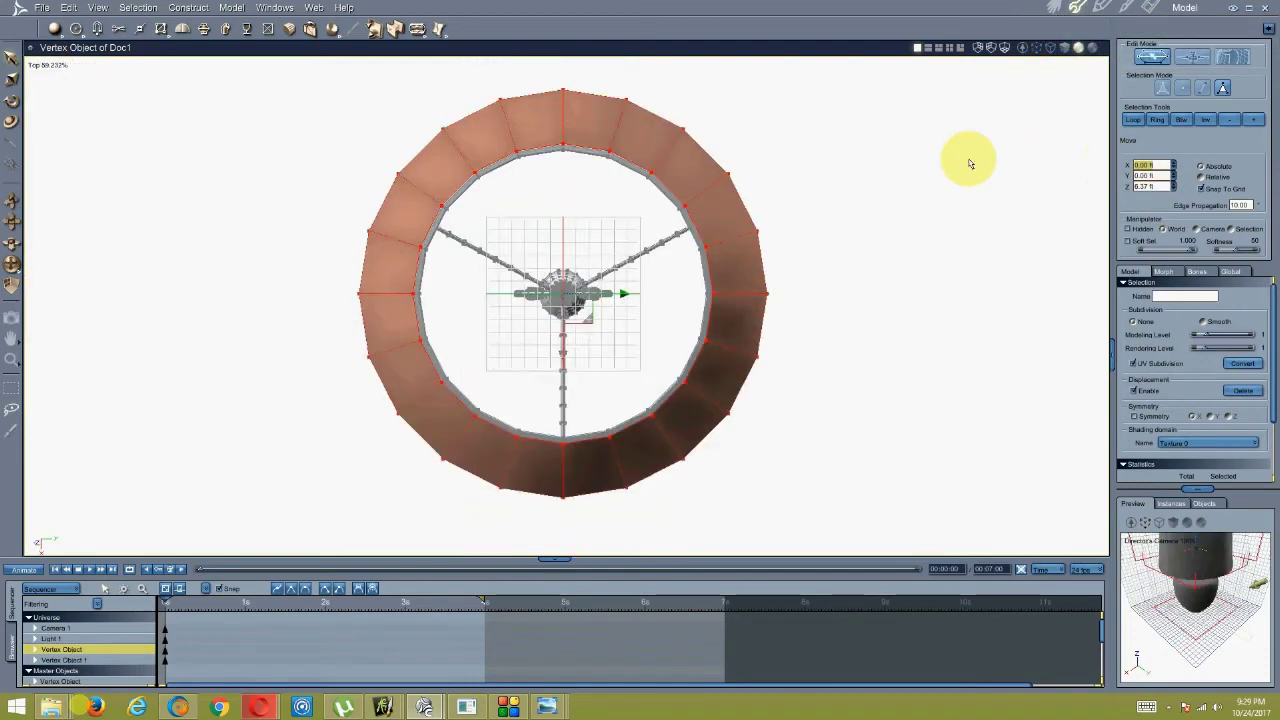
Scale the lampshade's bottom edge loop evenly in X and Y to about 37.23 ft.
scroll(930, 175, down, 1)
click(1203, 88)
click(729, 138)
click(1132, 120)
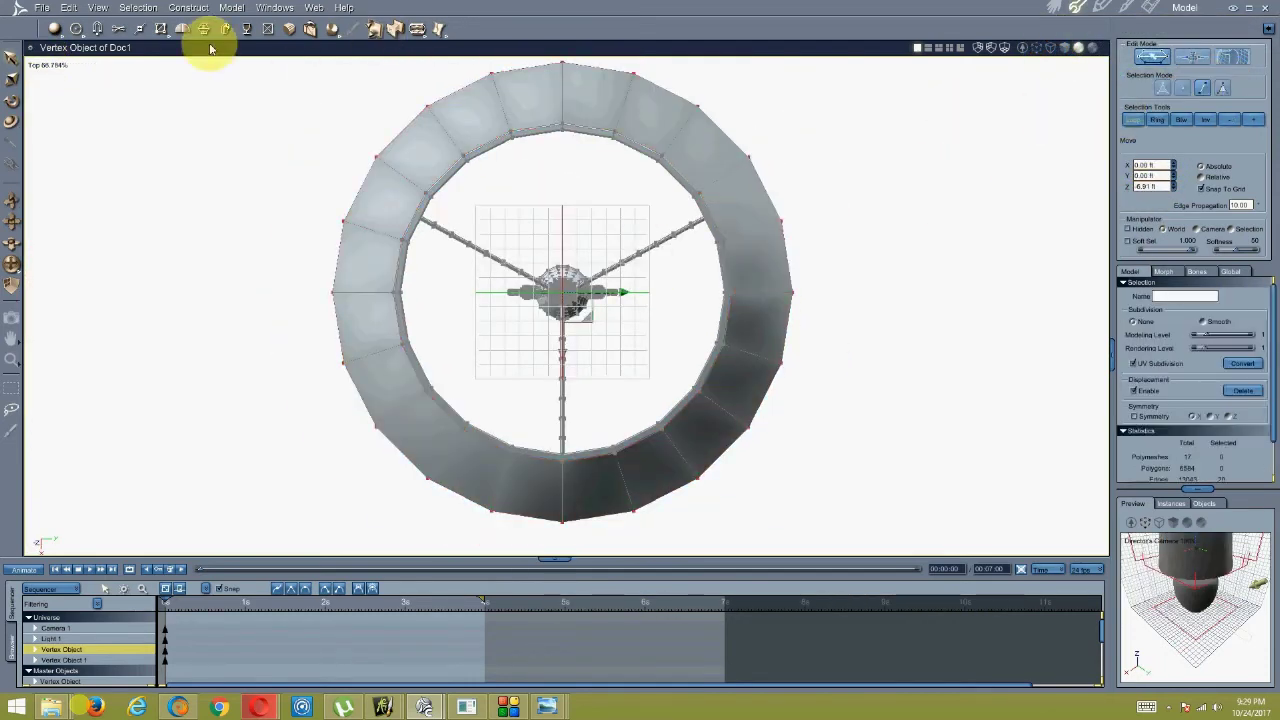
click(11, 80)
click(47, 65)
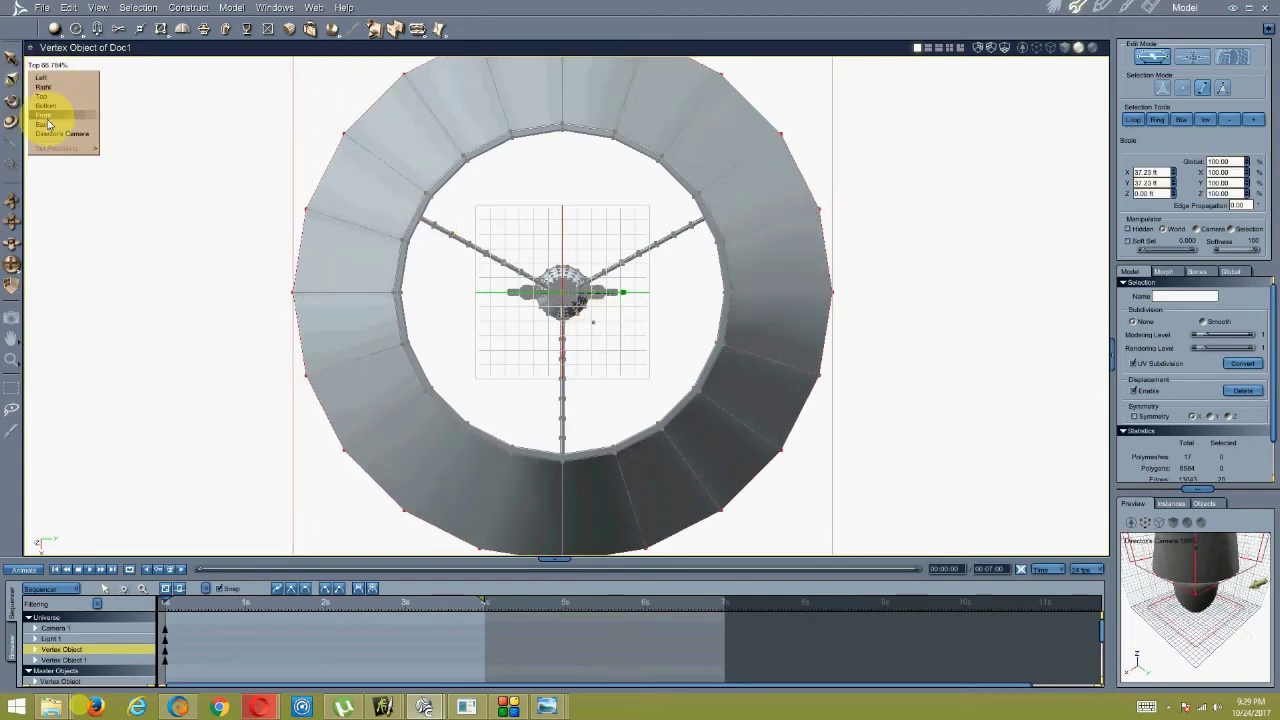
click(80, 126)
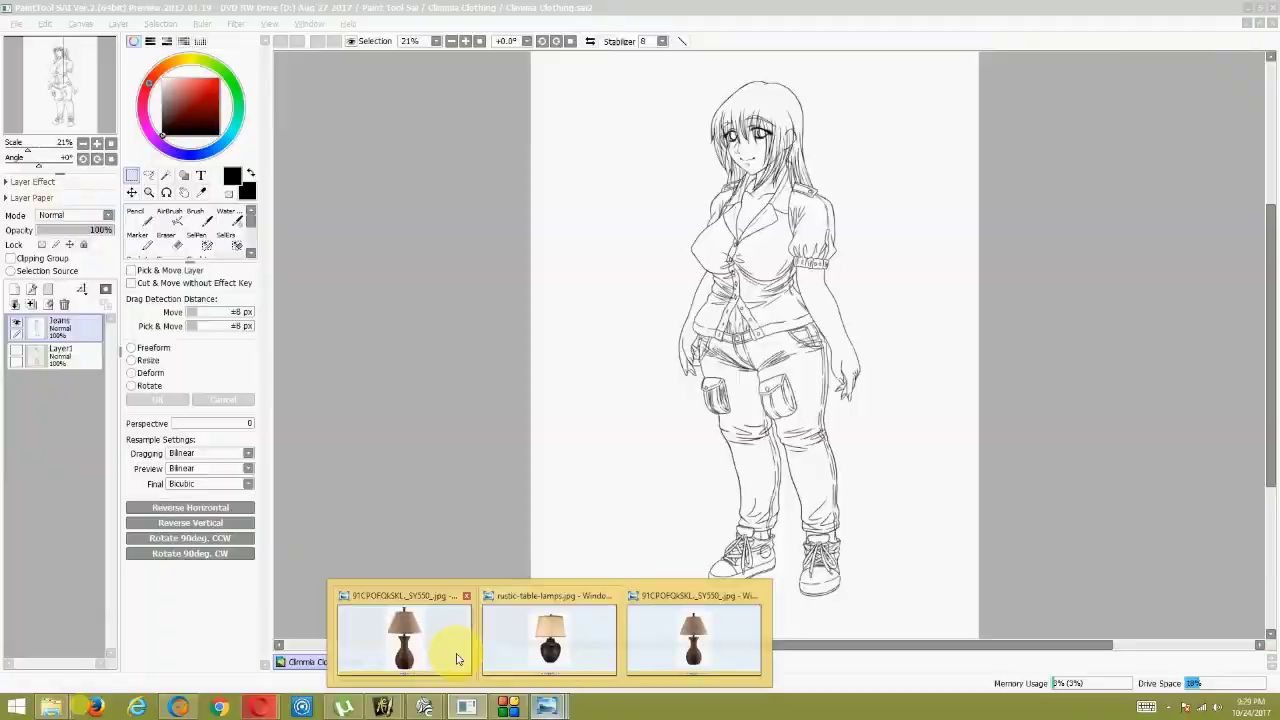
Compare the lampshade's taper and proportions with the rustic-table-lamps.jpg reference photo.
click(483, 592)
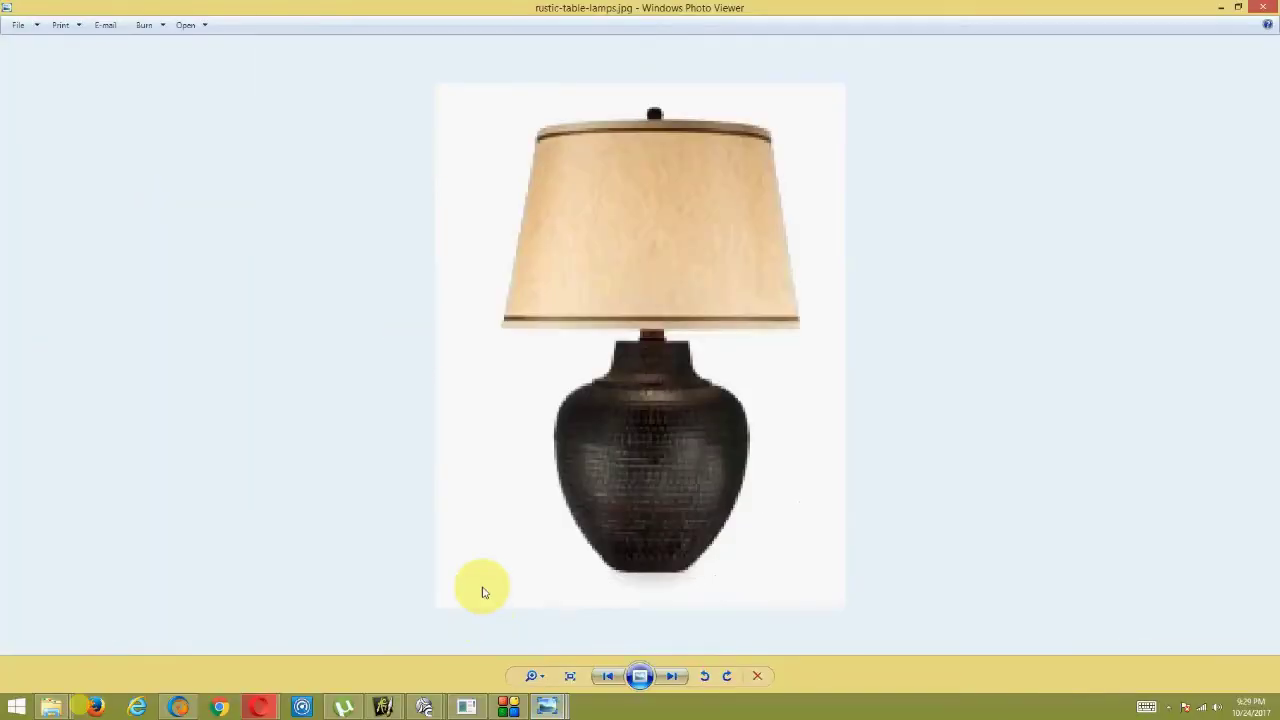
click(424, 709)
middle_drag(523, 386, 420, 279)
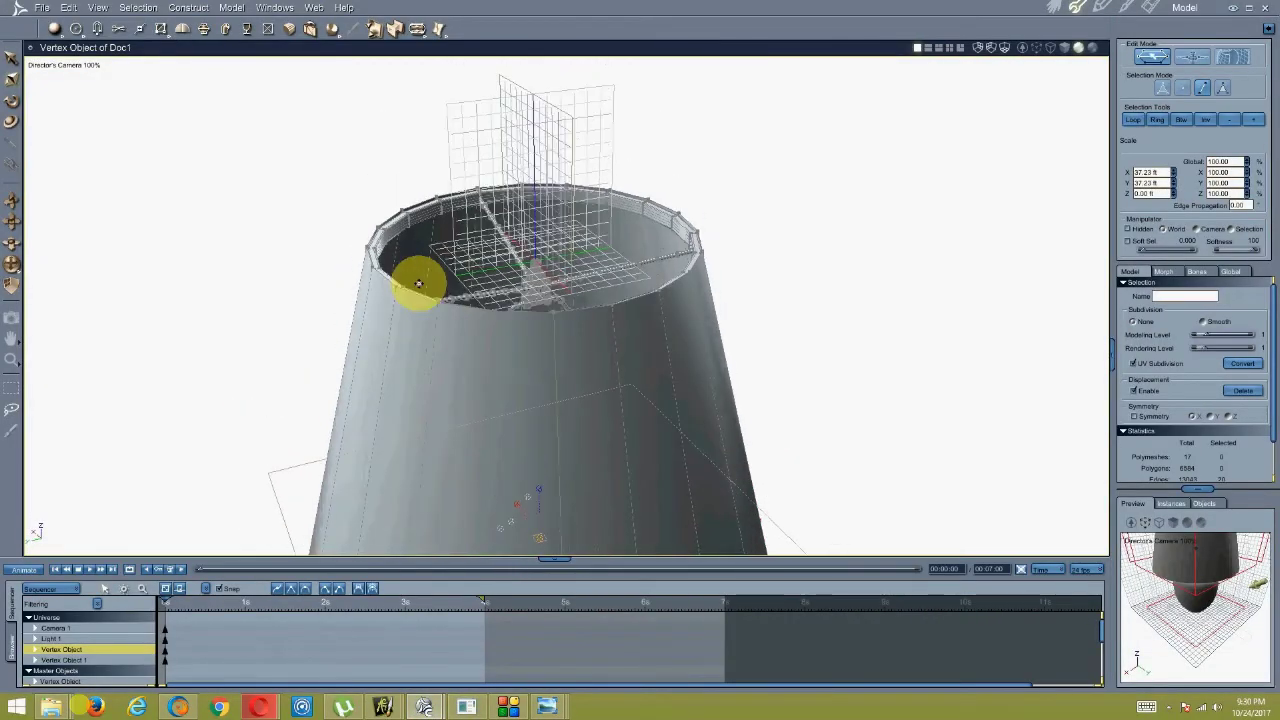
scroll(420, 279, up, 1)
click(814, 194)
click(1222, 88)
click(477, 343)
middle_drag(477, 343, 608, 514)
Extract a new edge loop from the lampshade's bottom edge loop and place it around mid-height at about Z 7.04 ft.
click(1220, 90)
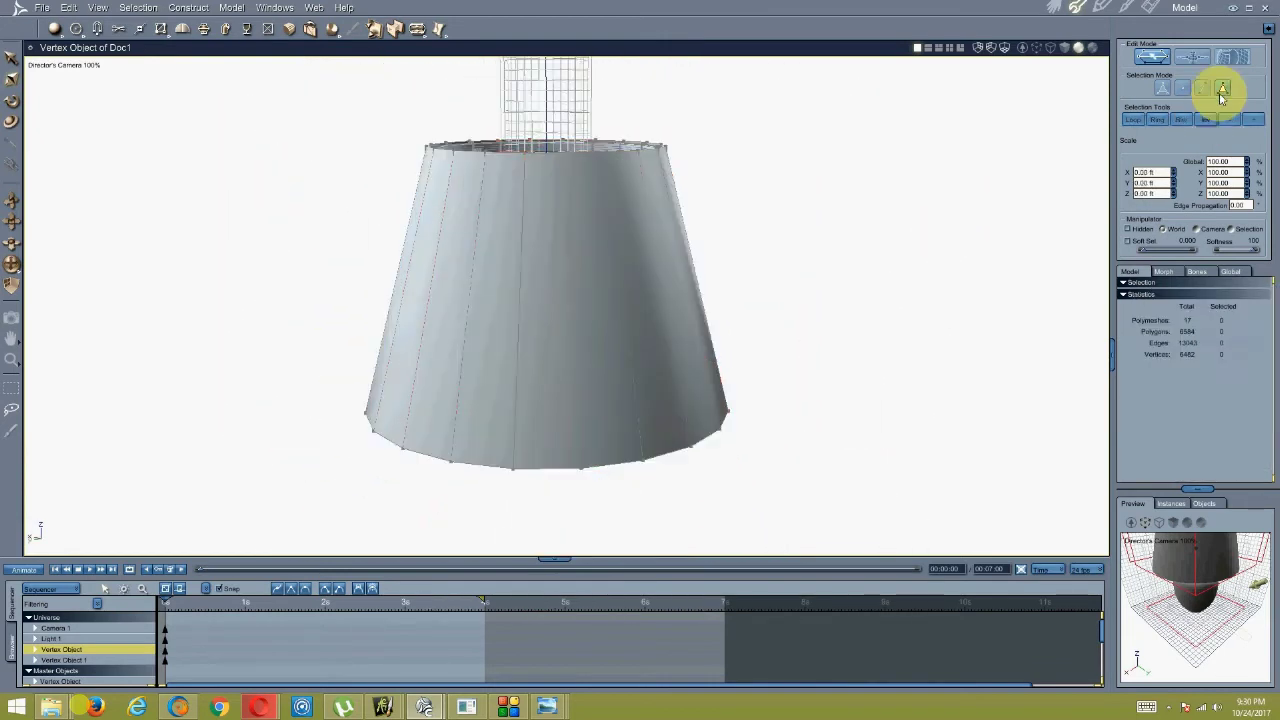
click(632, 346)
click(662, 451)
middle_drag(660, 449, 690, 405)
click(1135, 119)
middle_drag(510, 254, 484, 261)
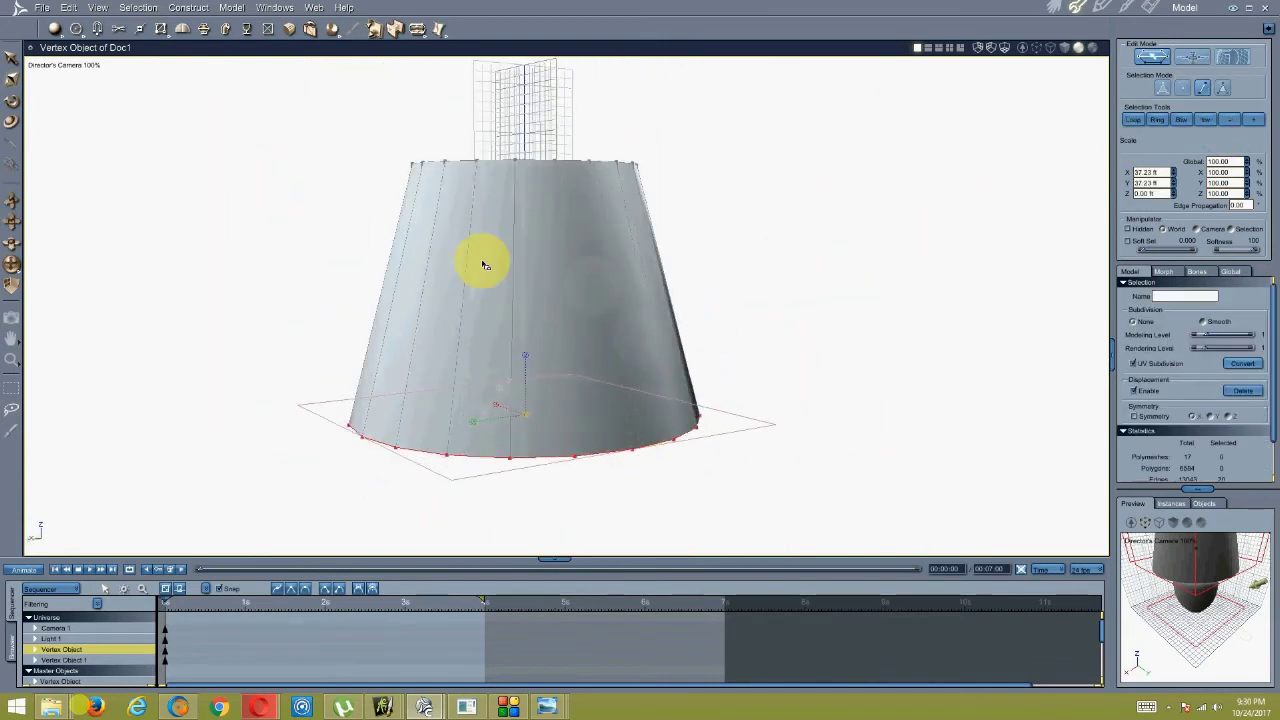
click(420, 30)
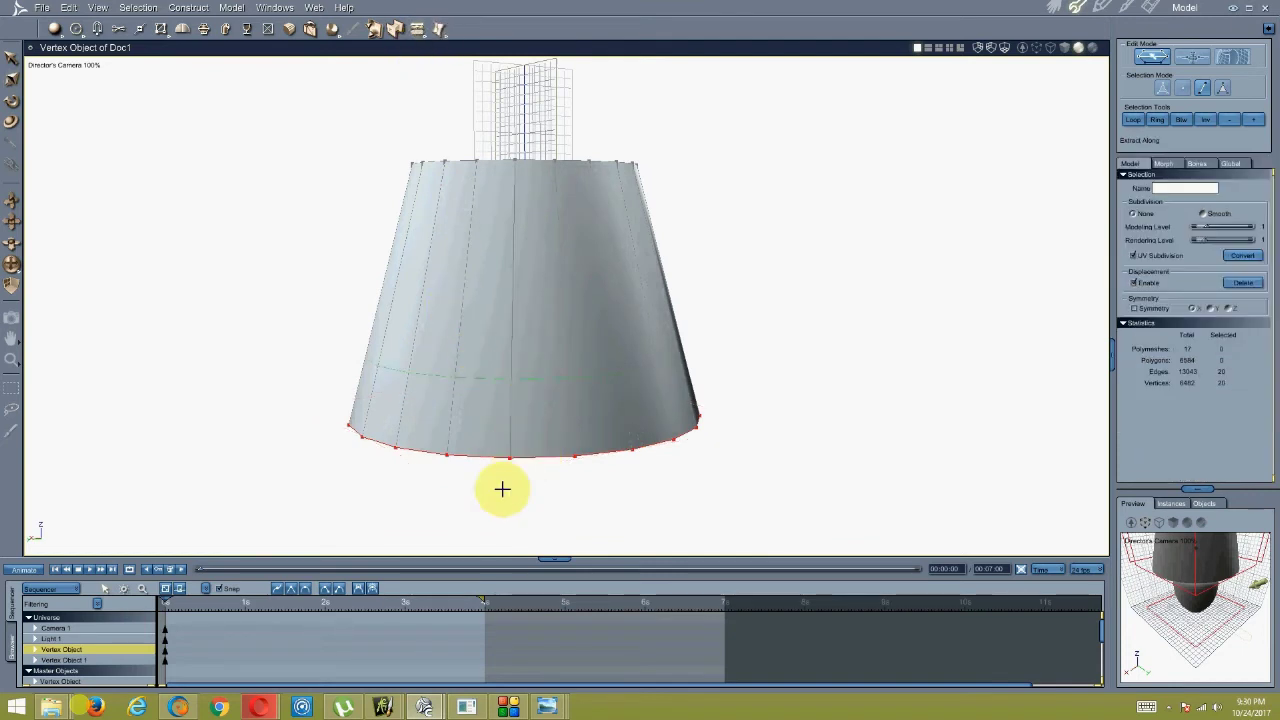
click(467, 512)
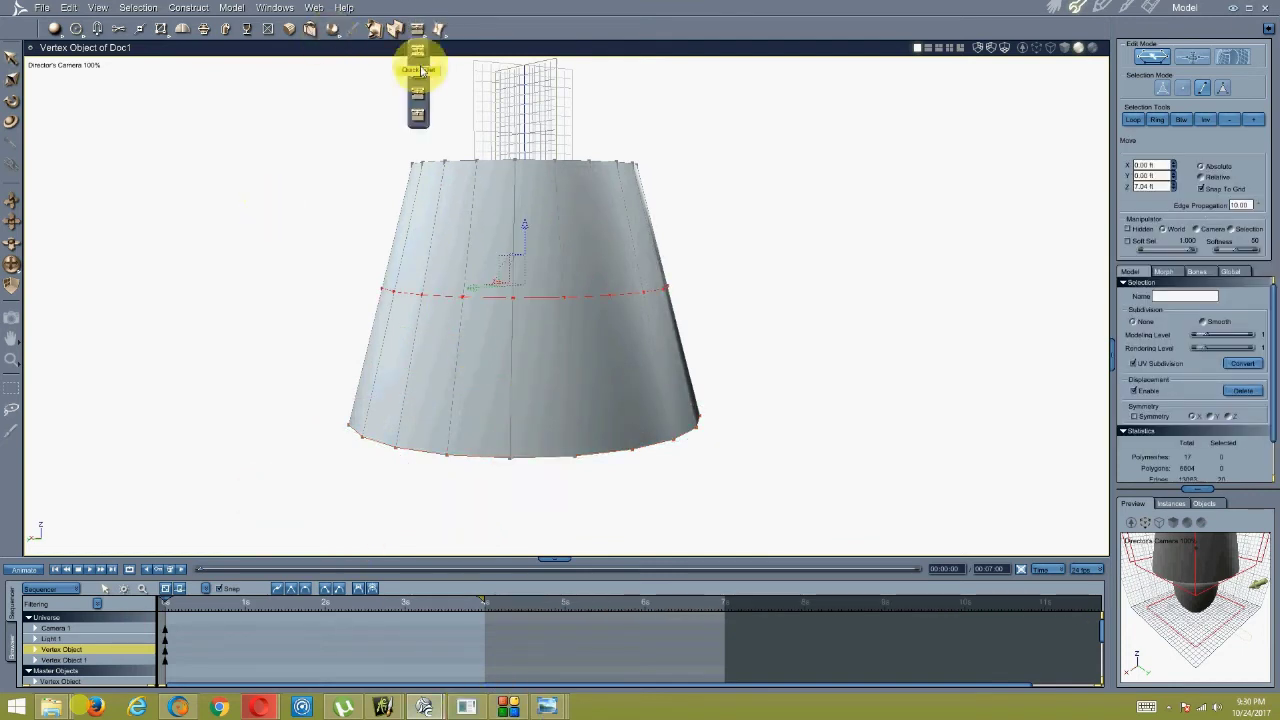
Extract edge loops around the middle loop to add one above and one below it on the lampshade.
click(418, 29)
click(523, 373)
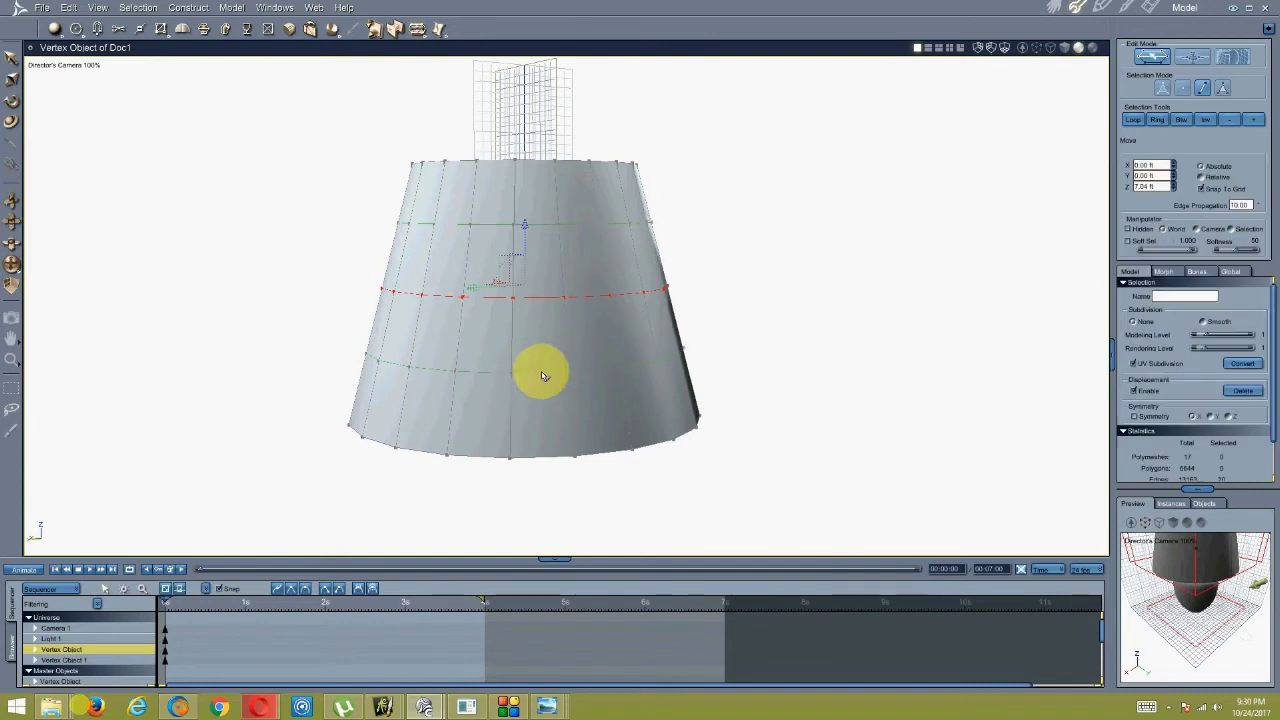
click(418, 29)
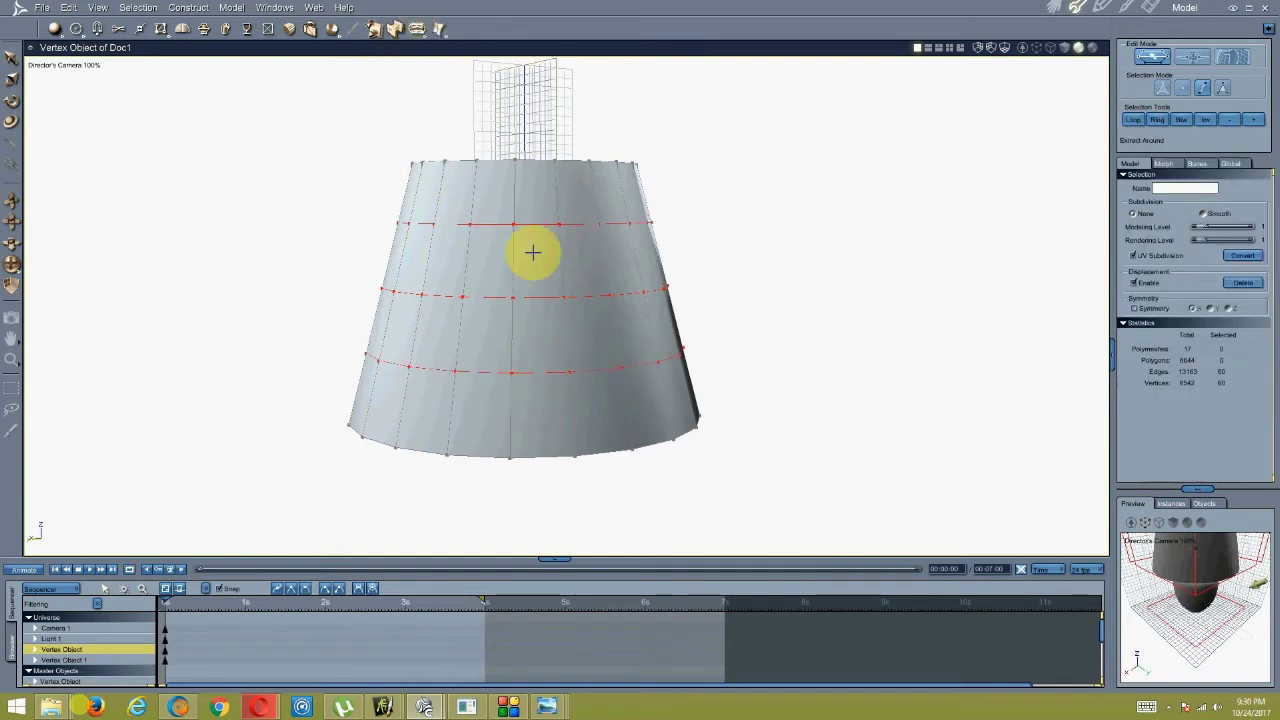
key(Escape)
click(477, 238)
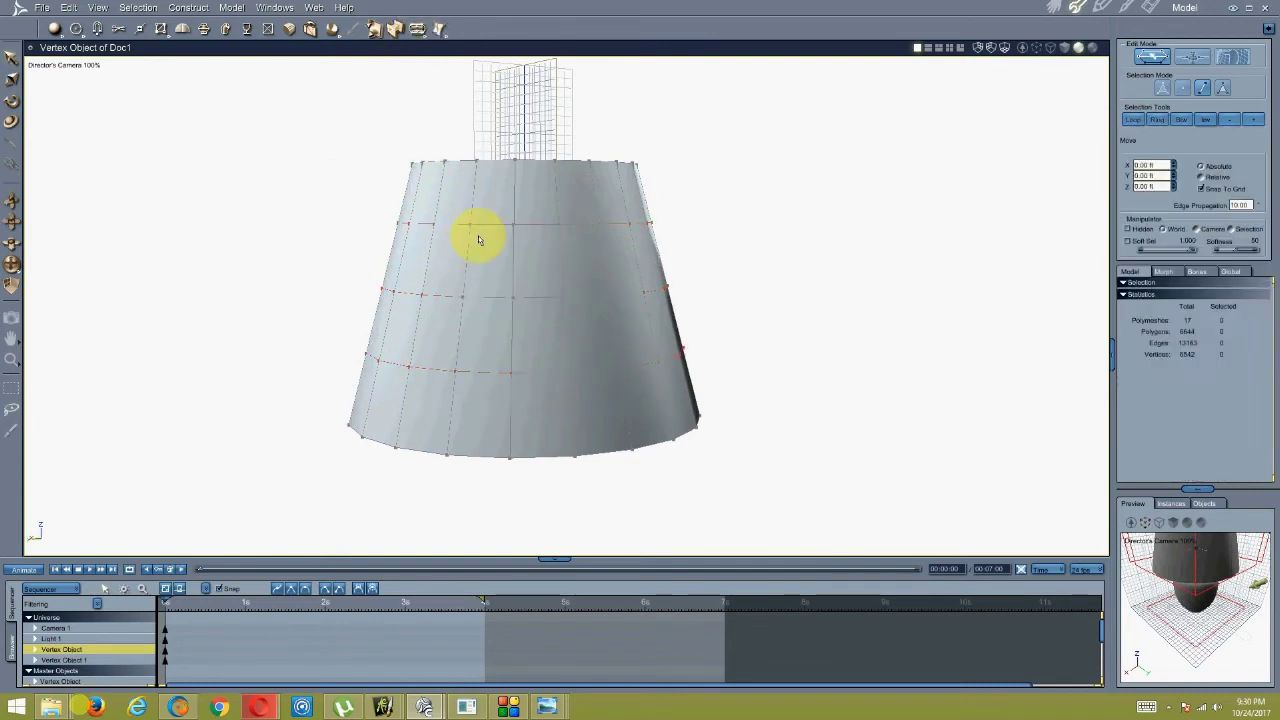
Use Extract Around on the upper and lower intermediate loops to add edge loops on both sides of each.
click(458, 226)
shift+click(430, 371)
click(414, 29)
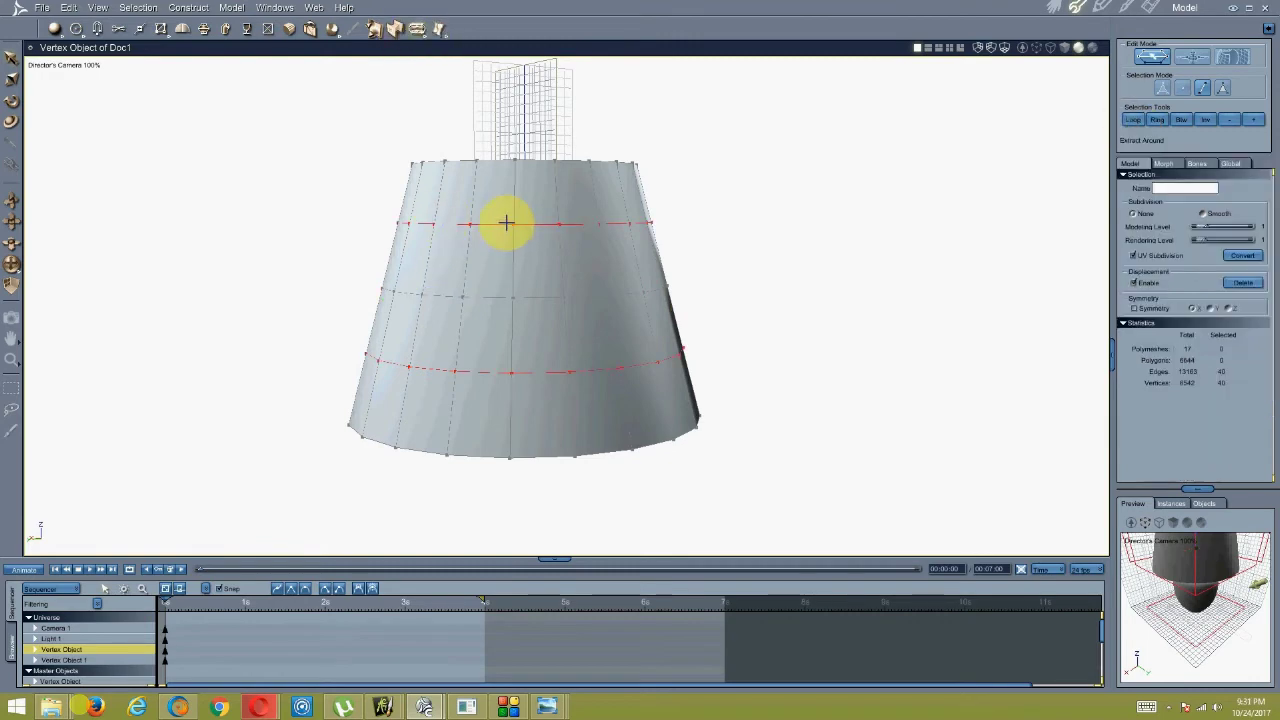
click(493, 294)
middle_drag(493, 294, 414, 320)
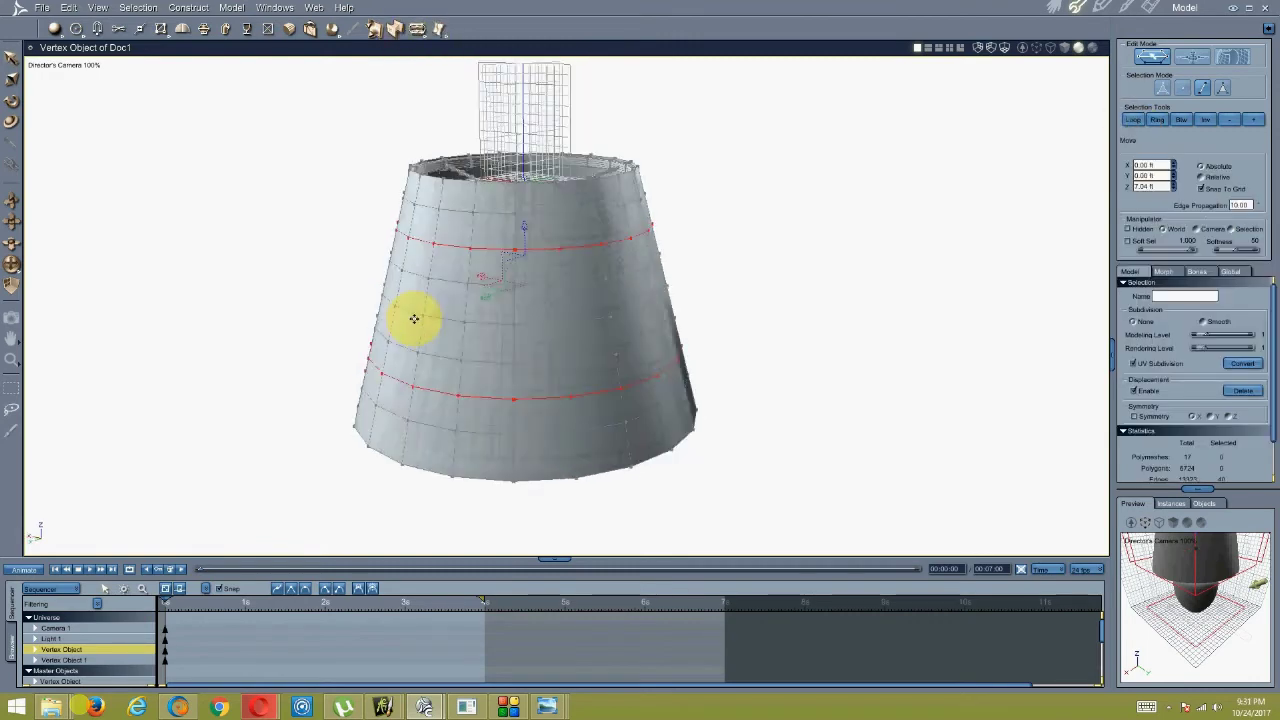
Use Extract Around on the lampshade's top and bottom rim edges to add an edge loop near each rim.
click(594, 184)
shift+click(637, 477)
middle_drag(637, 477, 523, 450)
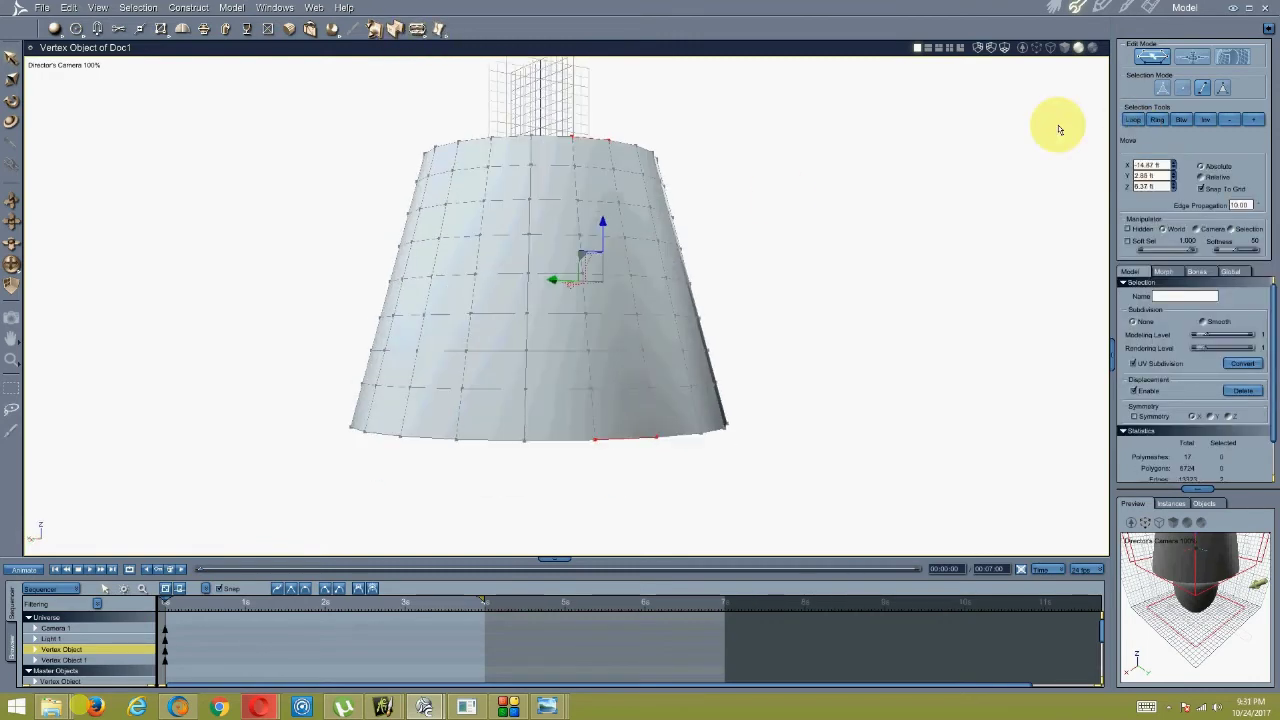
click(417, 29)
click(560, 143)
middle_drag(560, 143, 494, 309)
scroll(494, 309, up, 3)
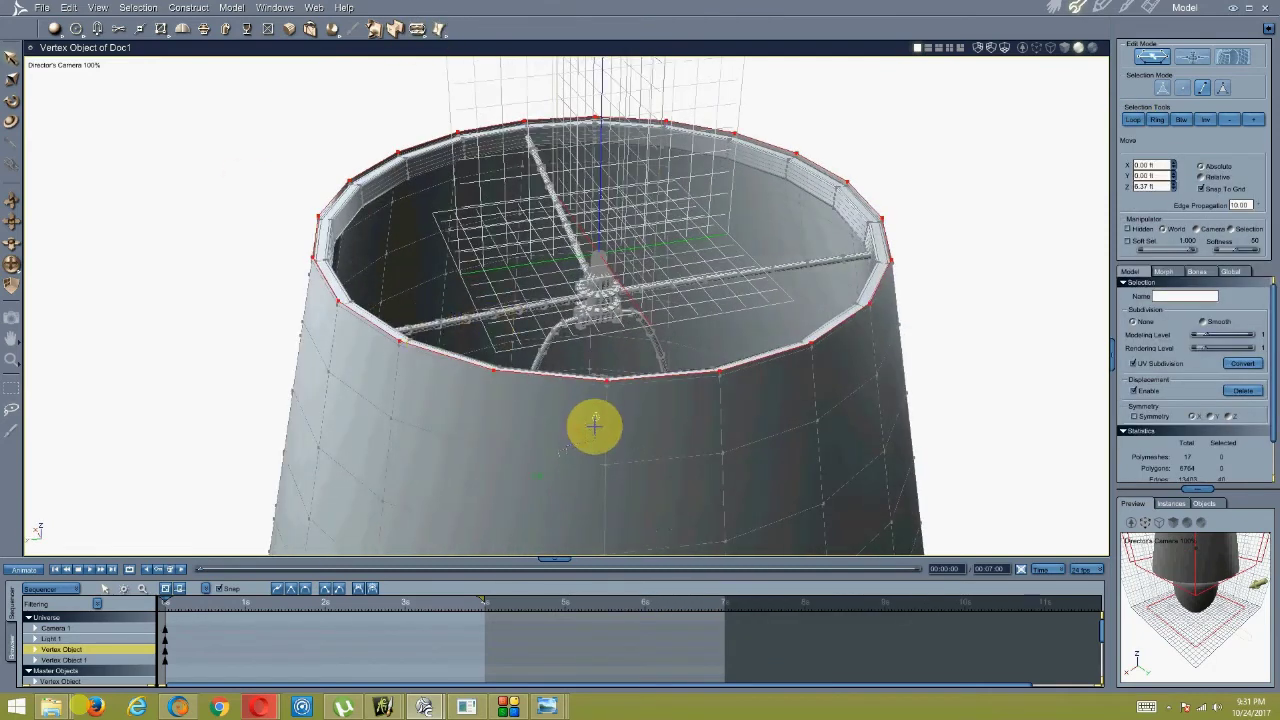
mouse_move(594, 427)
middle_down()
mouse_move(591, 400)
mouse_move(588, 422)
middle_up()
scroll(443, 249, down, 3)
mouse_move(443, 249)
middle_down()
mouse_move(460, 217)
mouse_move(462, 243)
middle_up()
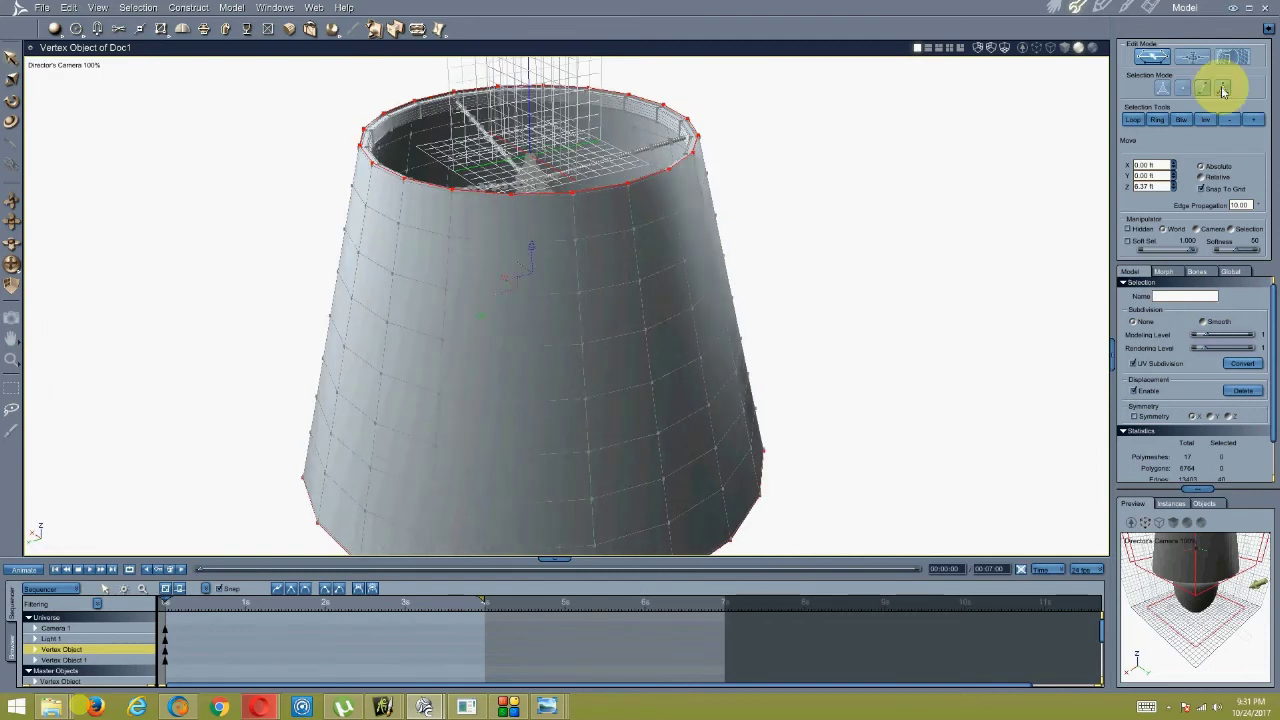
click(778, 690)
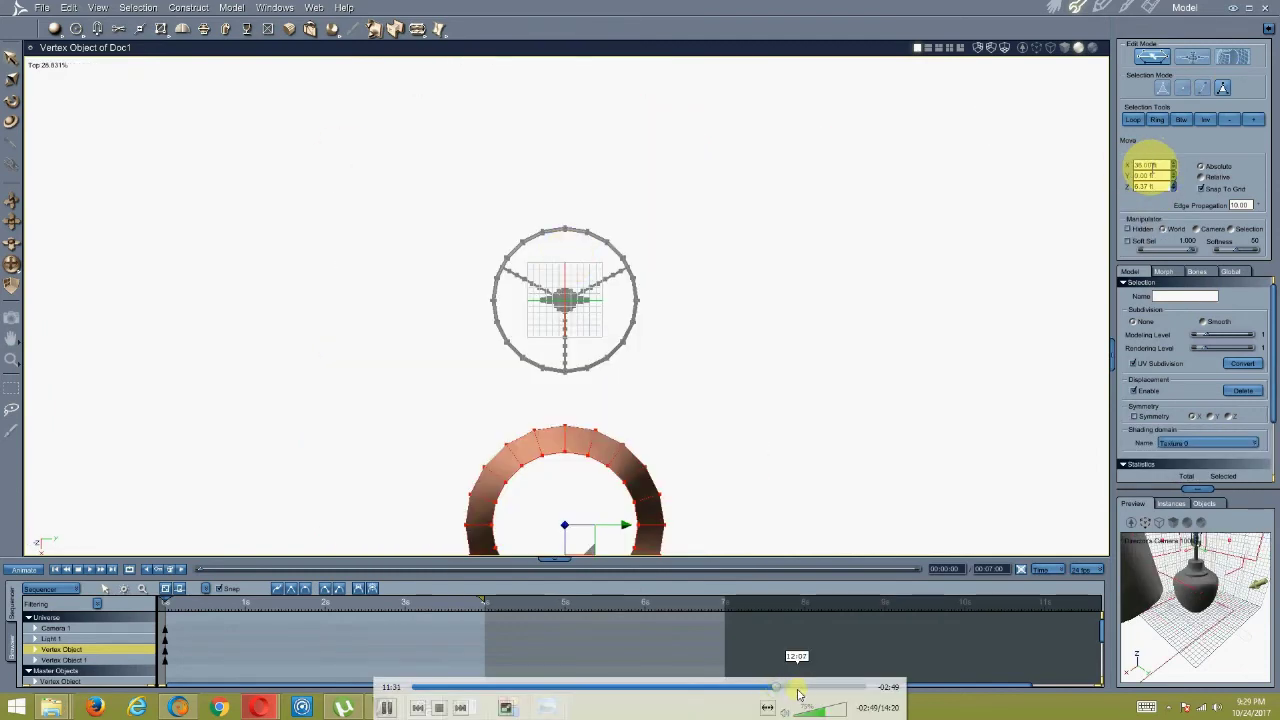
click(798, 688)
click(834, 688)
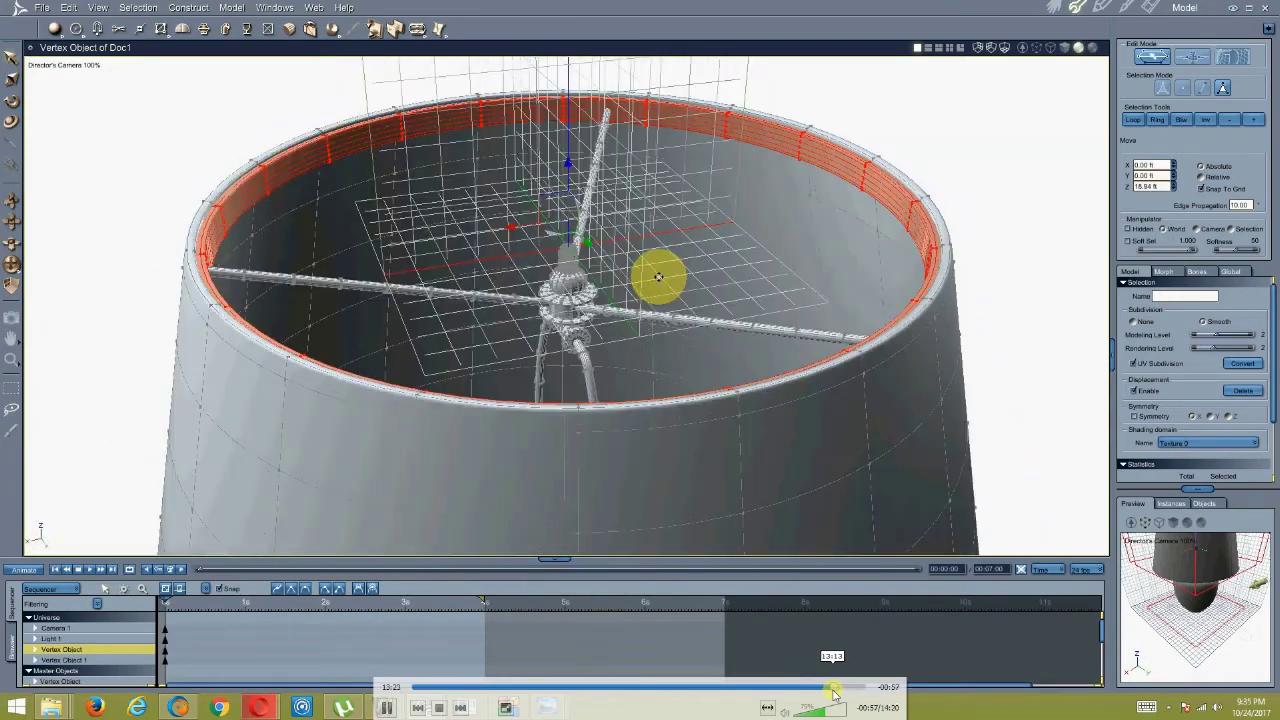
drag(834, 692, 848, 697)
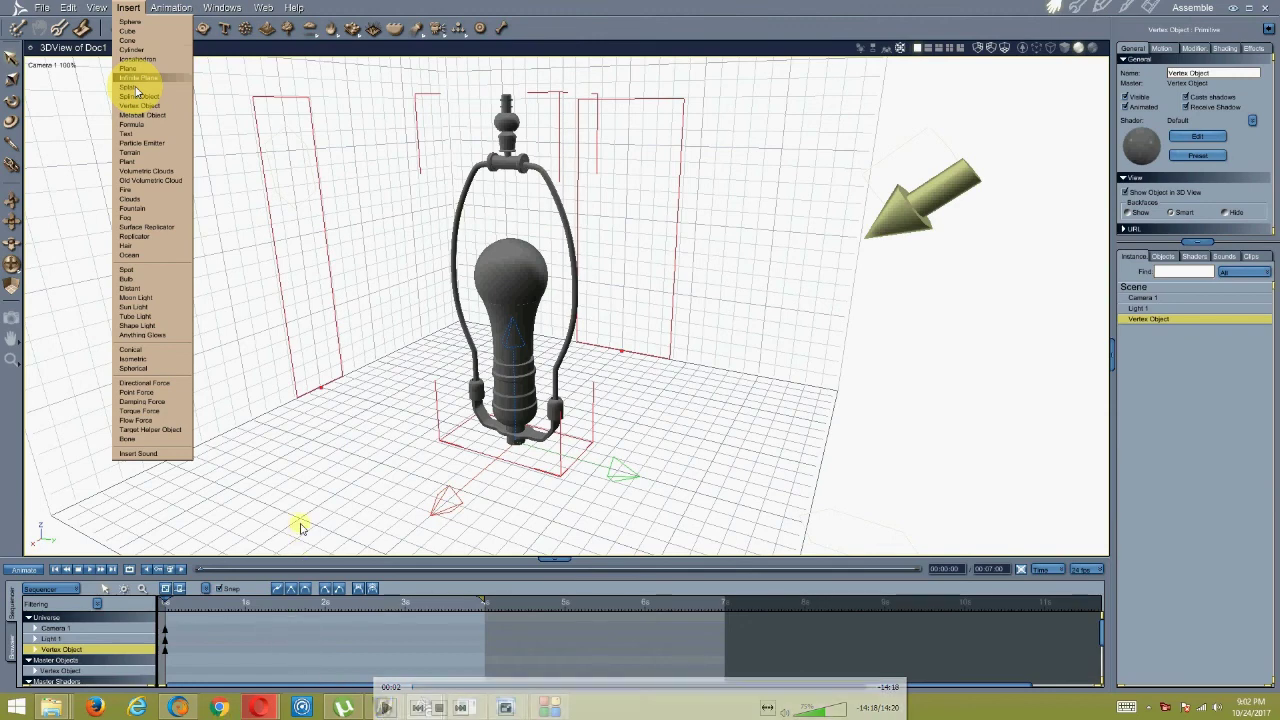
scroll(136, 25, down, 2)
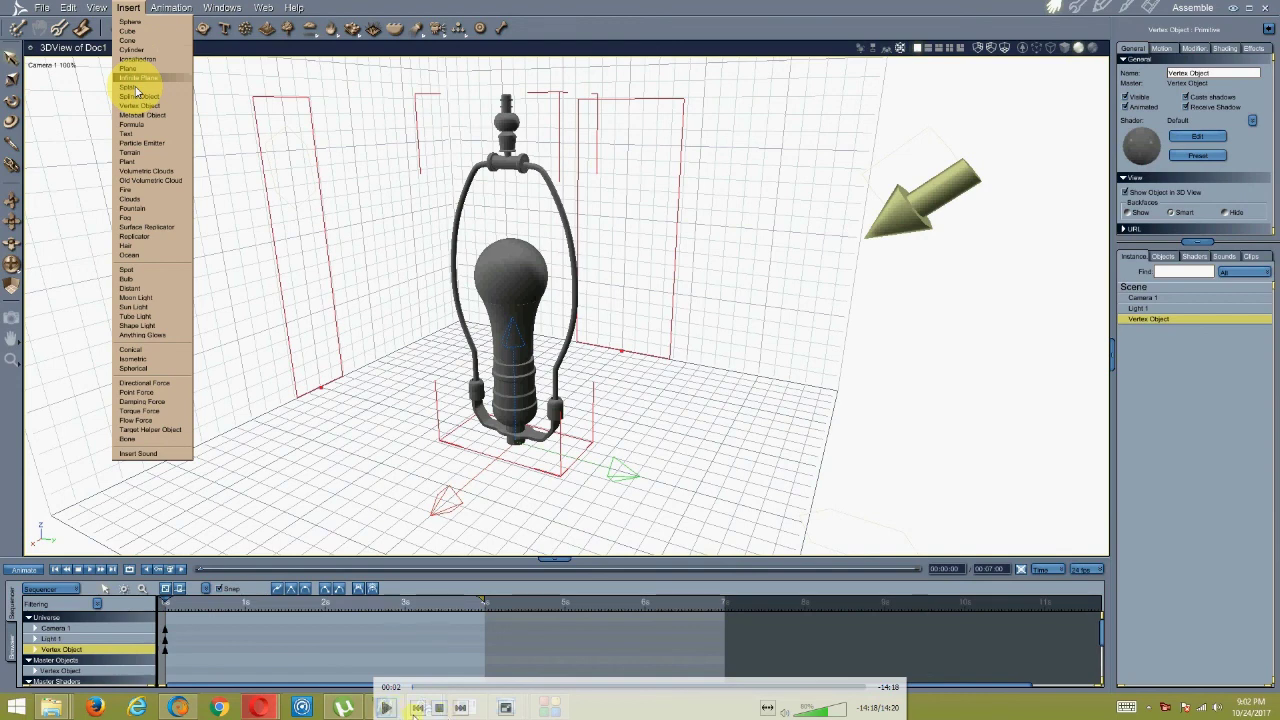
click(505, 708)
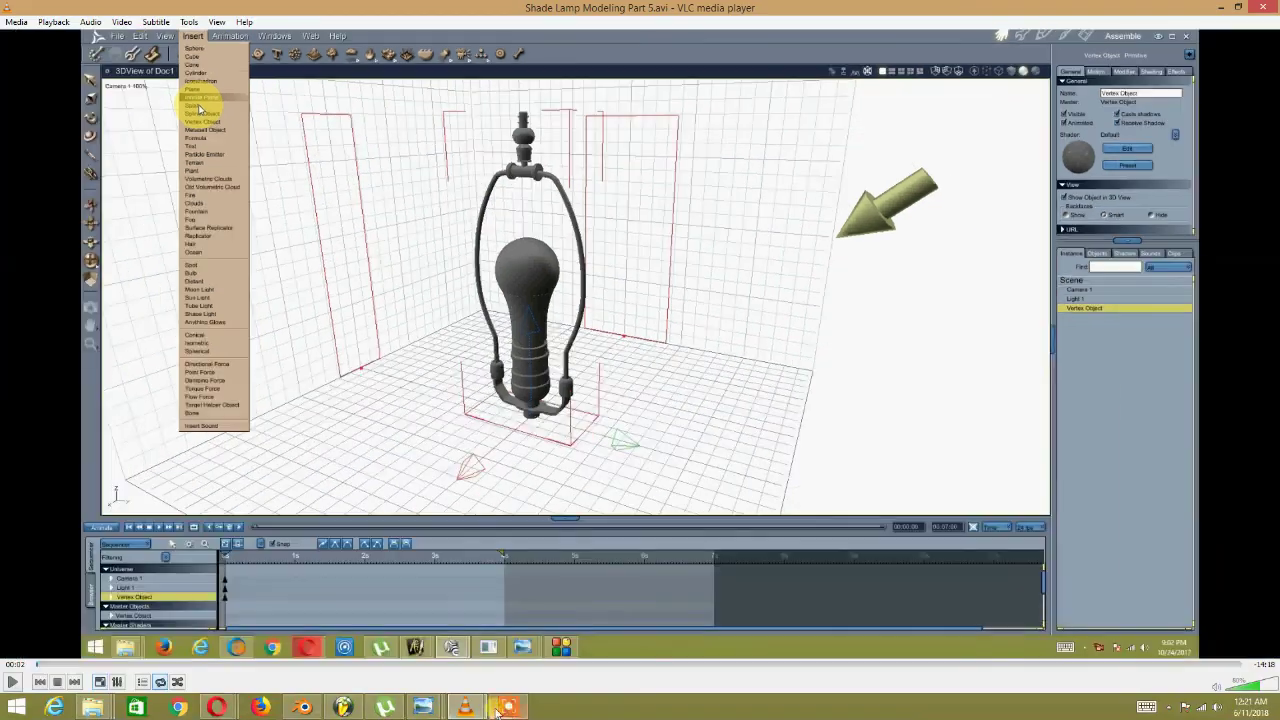